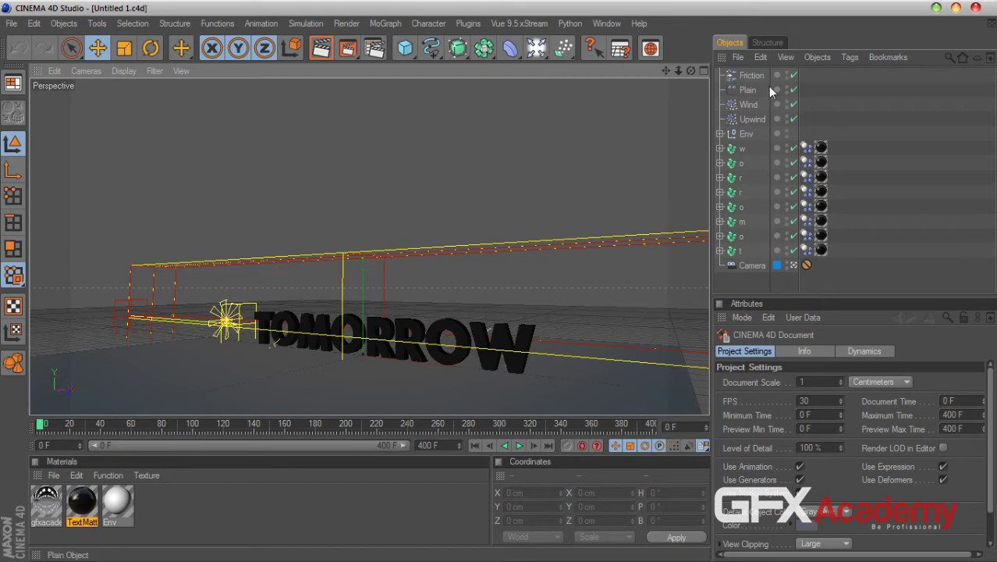
- Group the Friction, Plain, Wind and Upwind objects under one null and rename it Effectors
left_click_drag(798, 105, 815, 105)
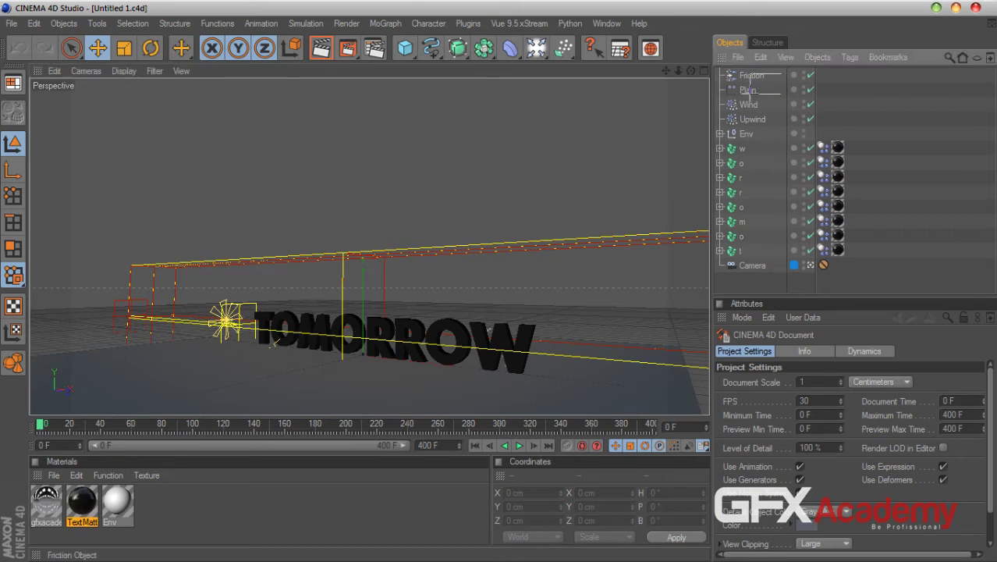
left_click_drag(754, 81, 755, 122)
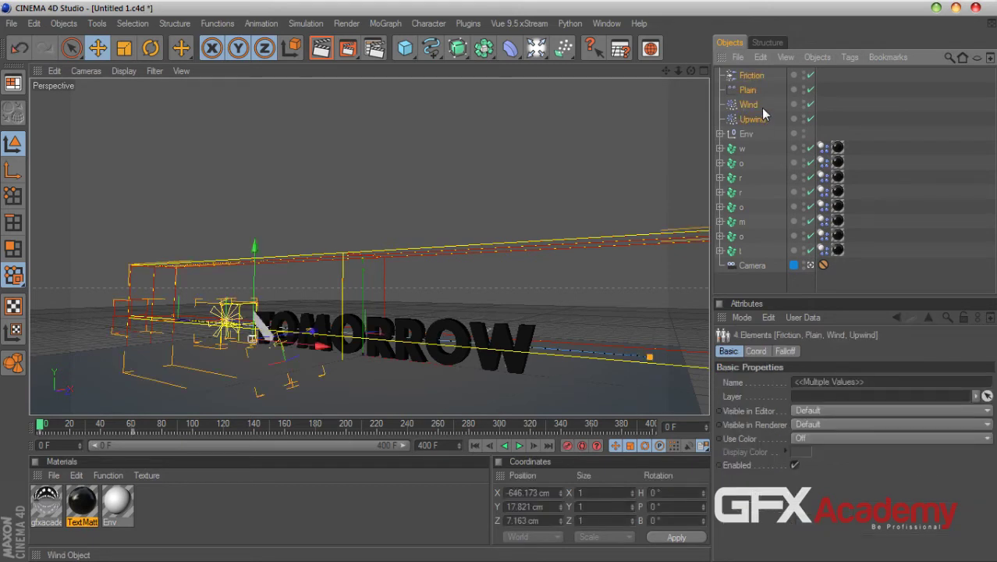
key("alt+g")
double_click(749, 75)
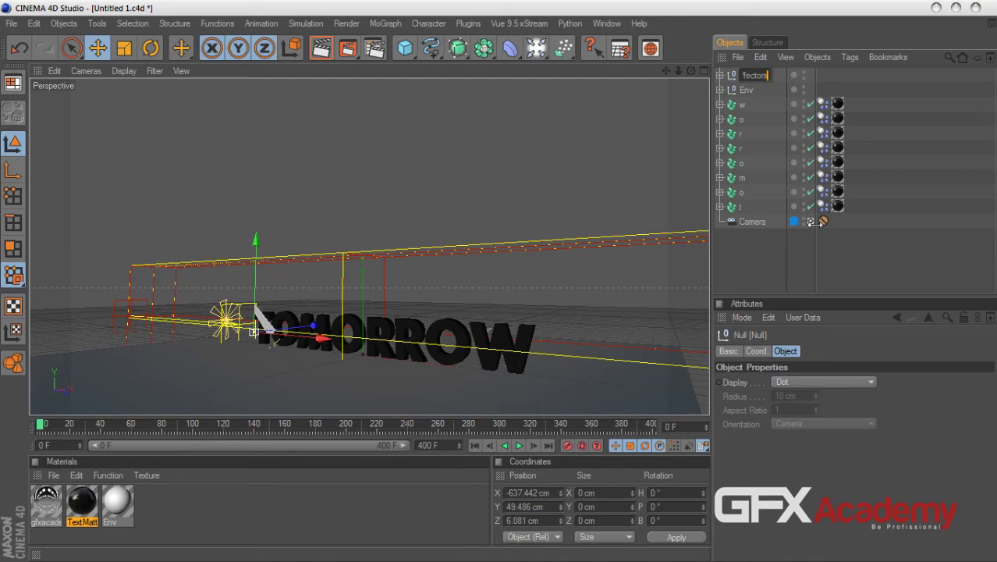
key("Return")
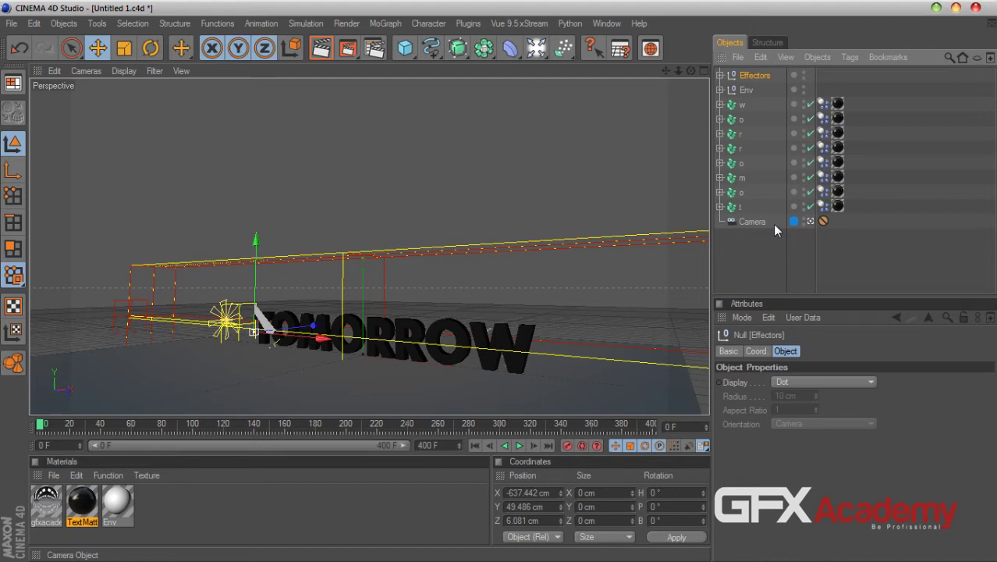
- Create a new layer named effectors and assign the Effectors null to it
left_click(798, 75)
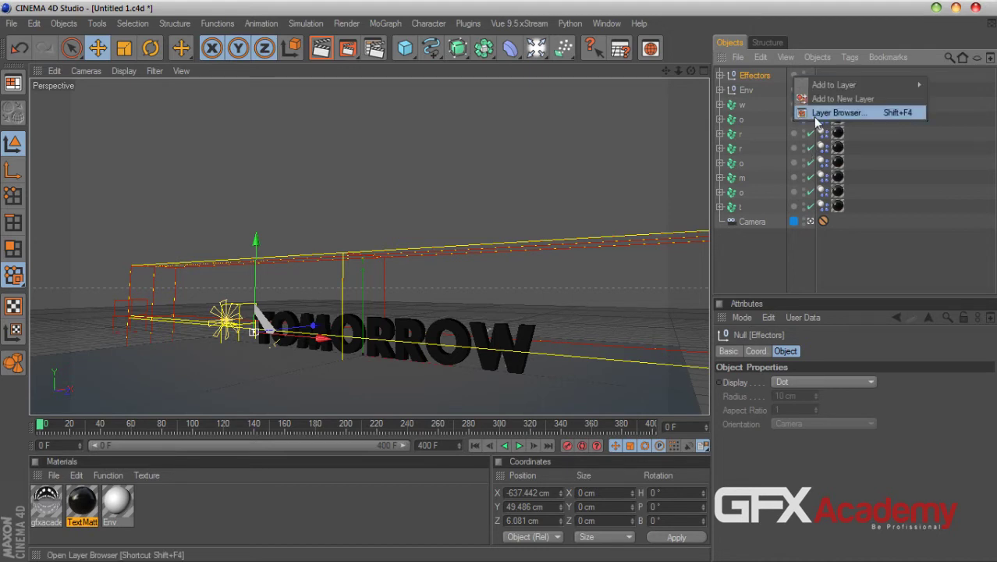
left_click(813, 113)
double_click(499, 221)
double_click(503, 161)
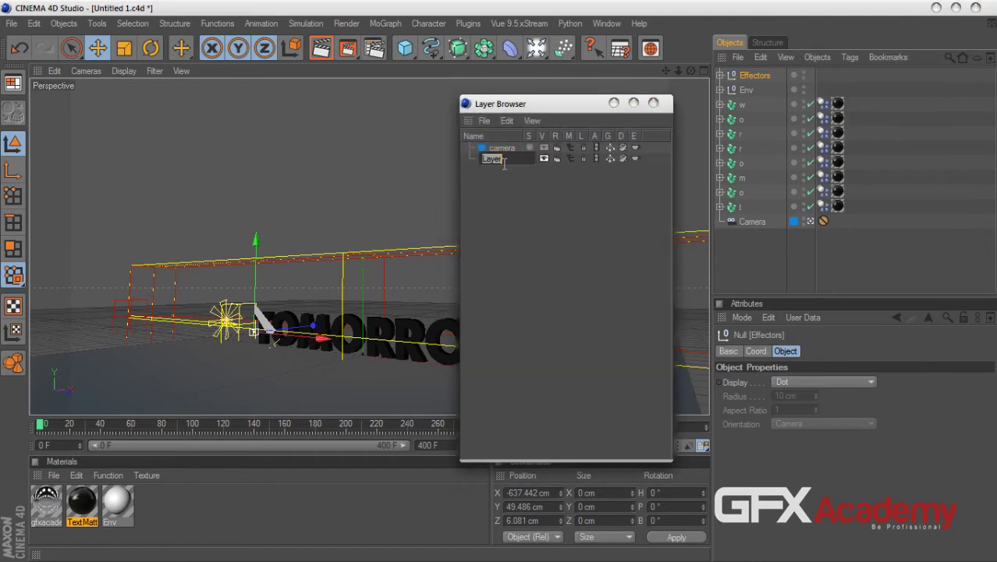
type("effectors")
key("Return")
left_click_drag(491, 166, 774, 75)
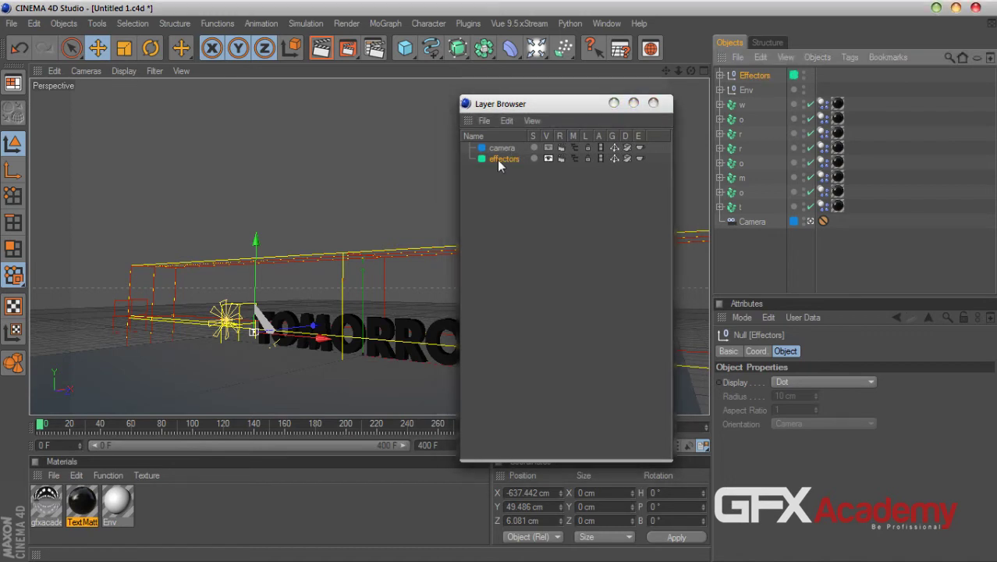
- Change the effectors layer's colour to orange with RGB 224, 93, 22
left_click(794, 74)
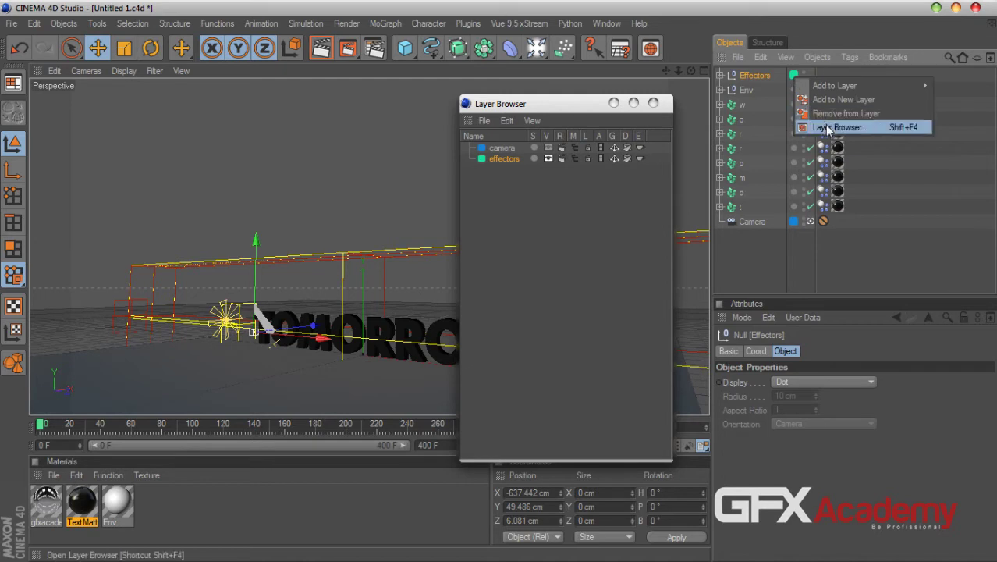
double_click(481, 159)
left_click(455, 105)
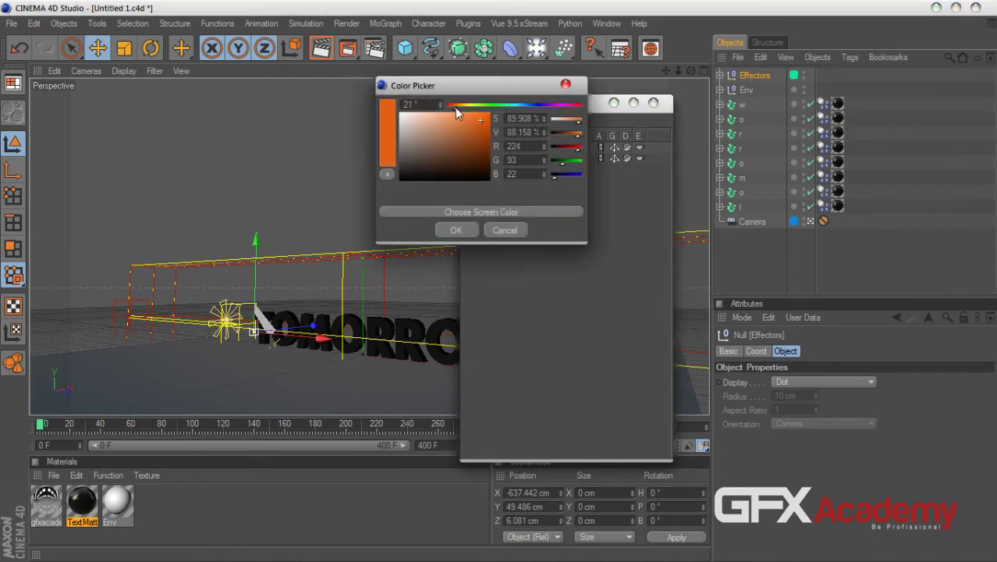
left_click(456, 229)
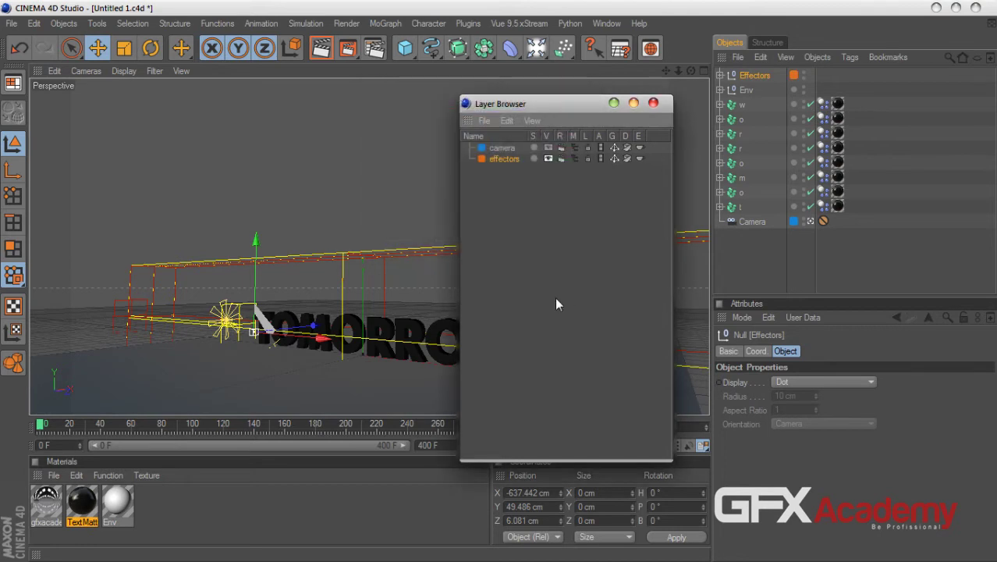
- Change the camera layer's colour to red and close the Layer Browser
double_click(481, 148)
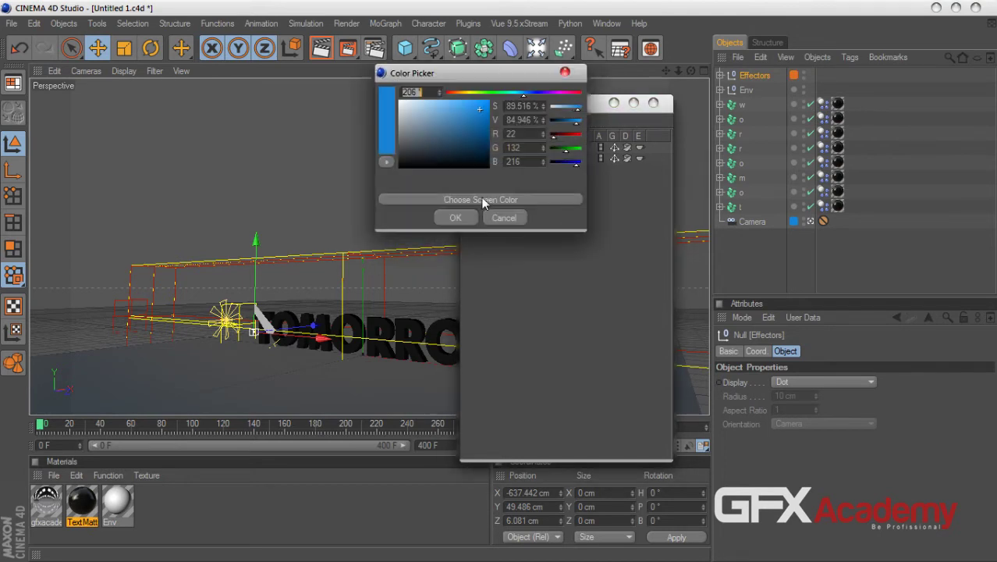
left_click(462, 93)
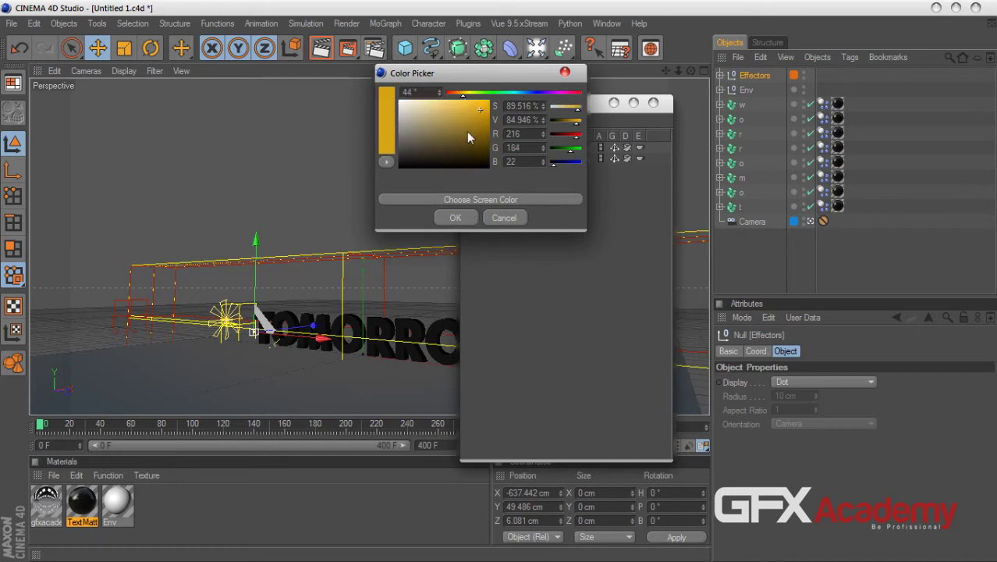
left_click_drag(461, 94, 447, 95)
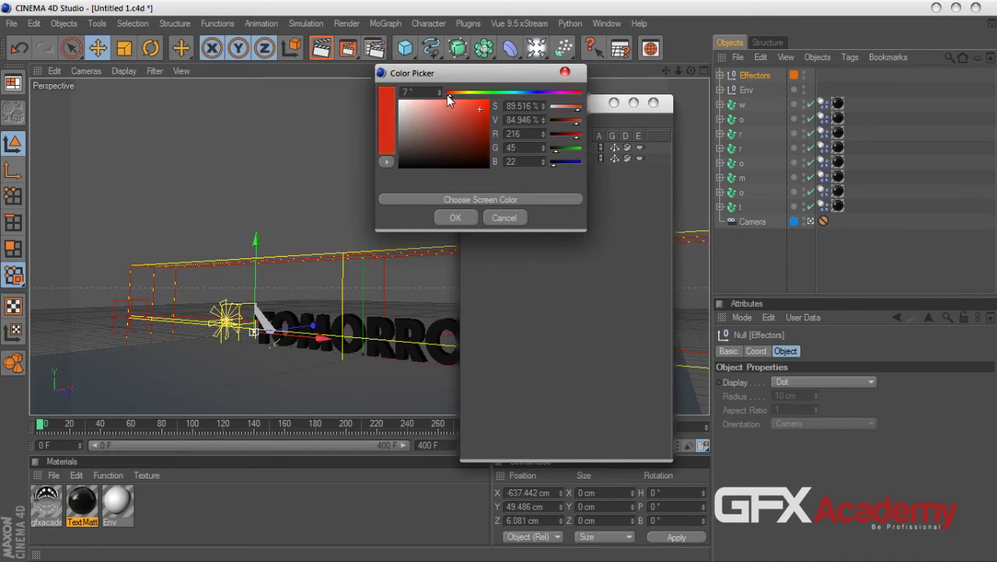
left_click(457, 218)
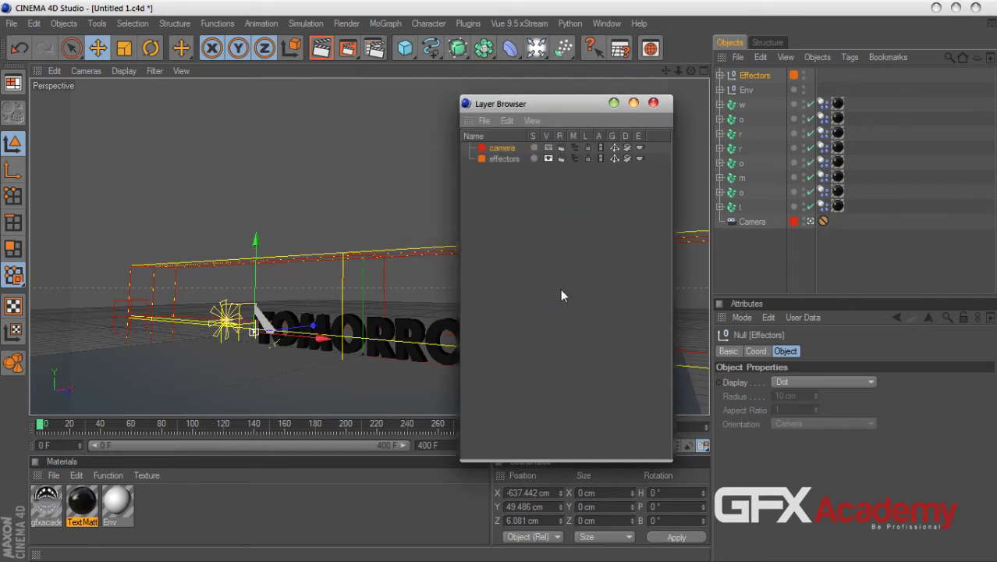
left_click(654, 103)
left_click(752, 247)
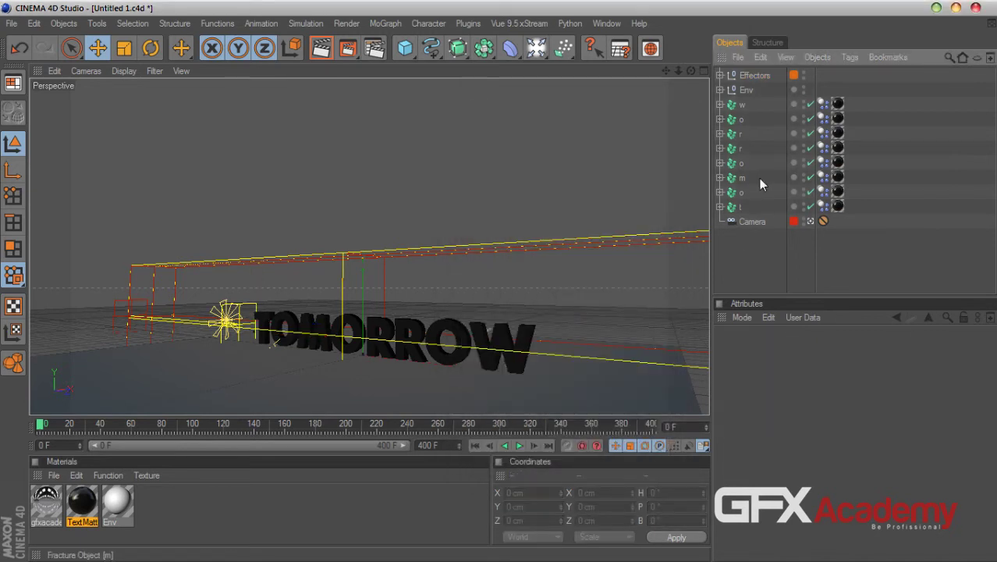
- Reopen the Layer Browser and toggle the effectors layer's object manager visibility off and back on
left_click(797, 76)
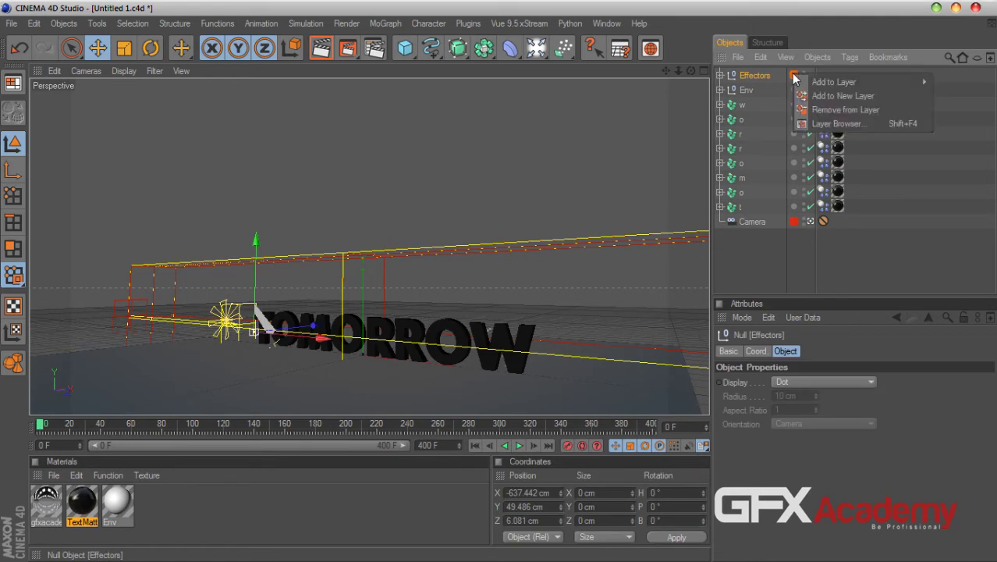
left_click(794, 75)
left_click(836, 125)
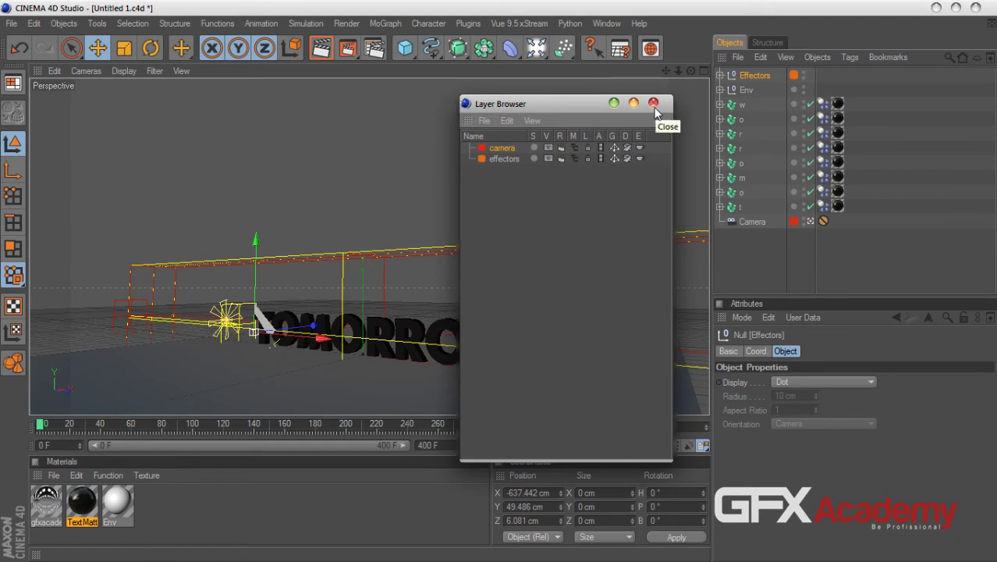
left_click(575, 158)
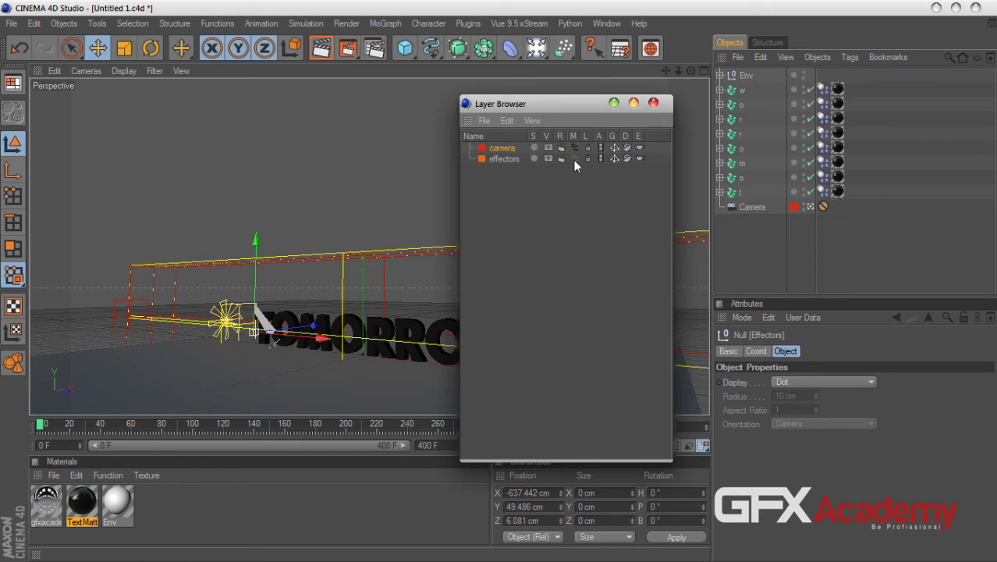
left_click(574, 160)
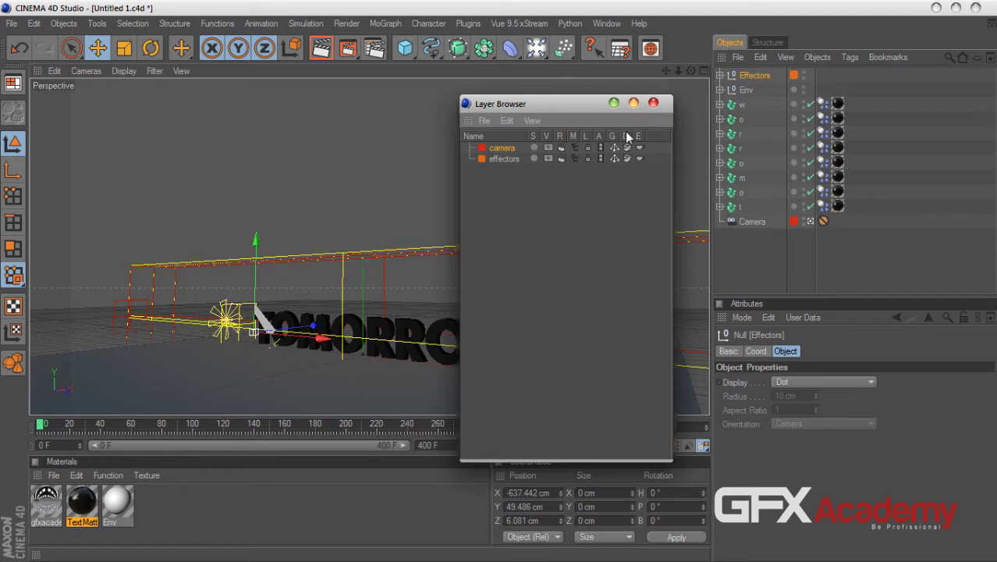
- Try the solo and lock switches of the effectors layer, switching each back off, and close the Layer Browser
left_click(534, 159)
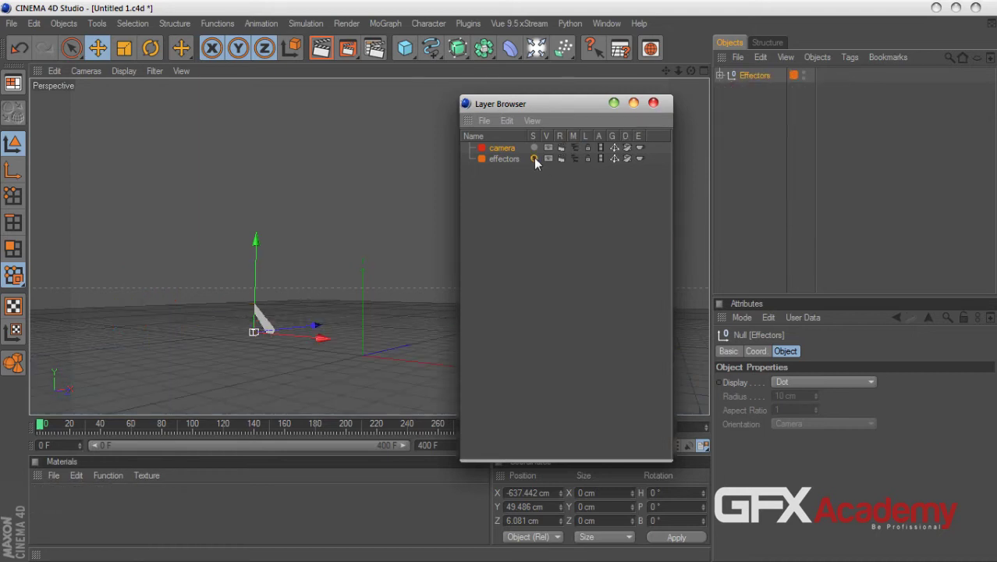
left_click(535, 158)
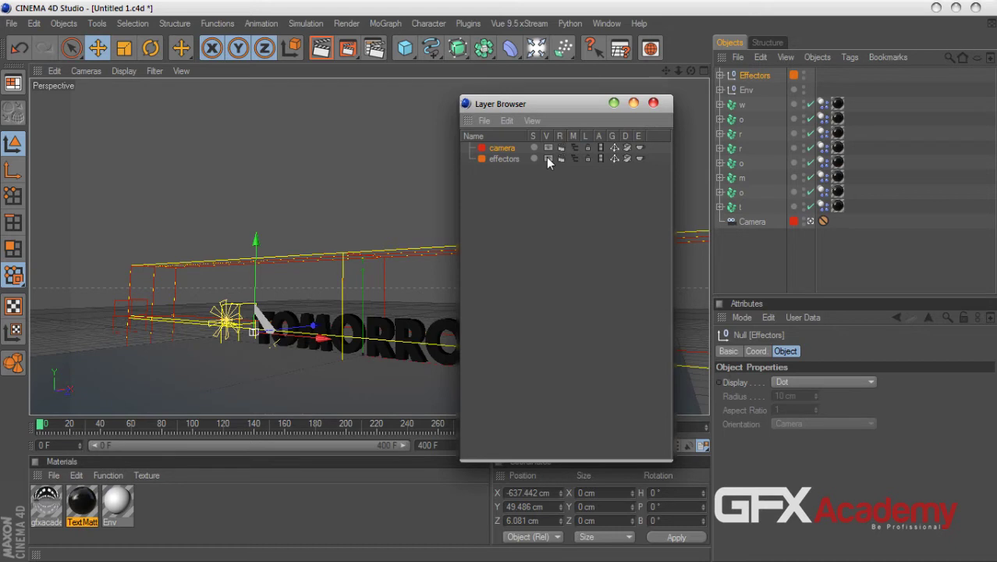
left_click(587, 159)
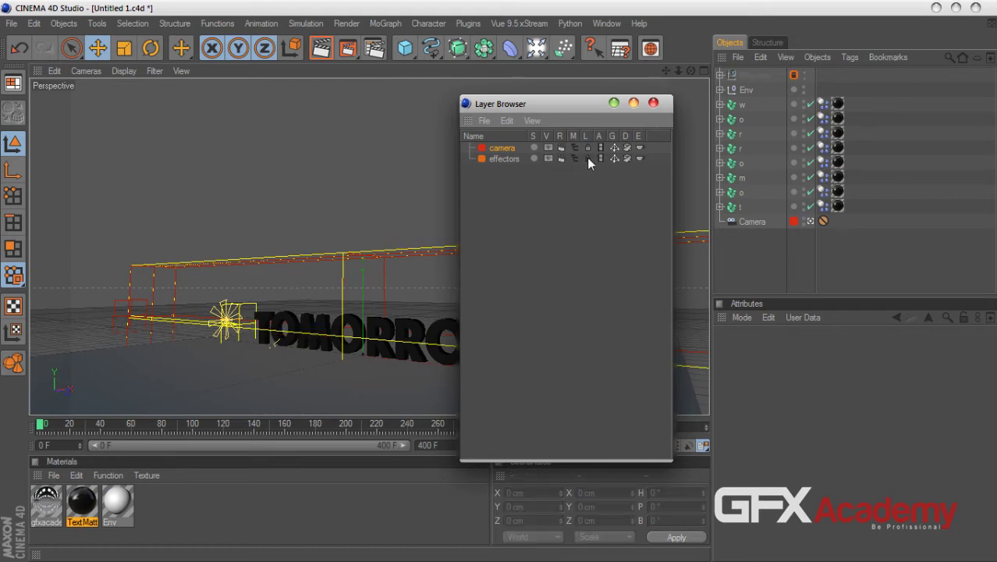
left_click(587, 159)
left_click(653, 105)
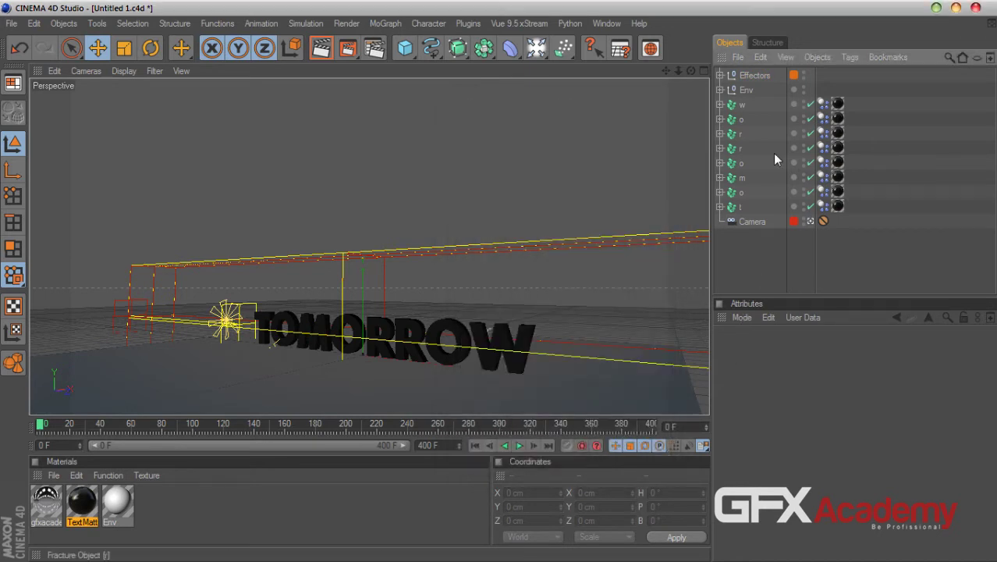
- Add a MoGraph Tracer linked to all eight TOMORROW letter fracture objects and check its Trace Link list
left_click_drag(755, 103, 727, 216)
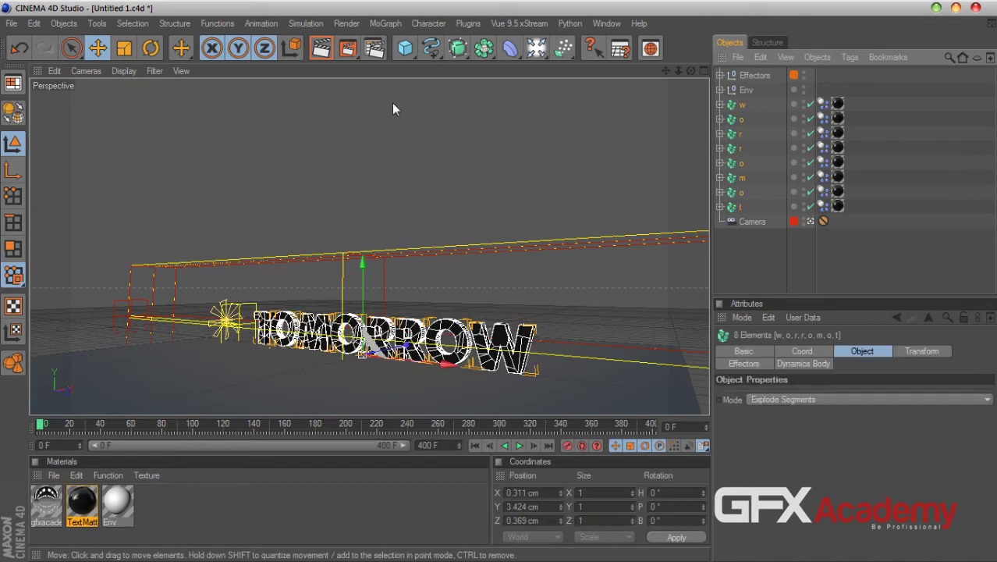
left_click(385, 24)
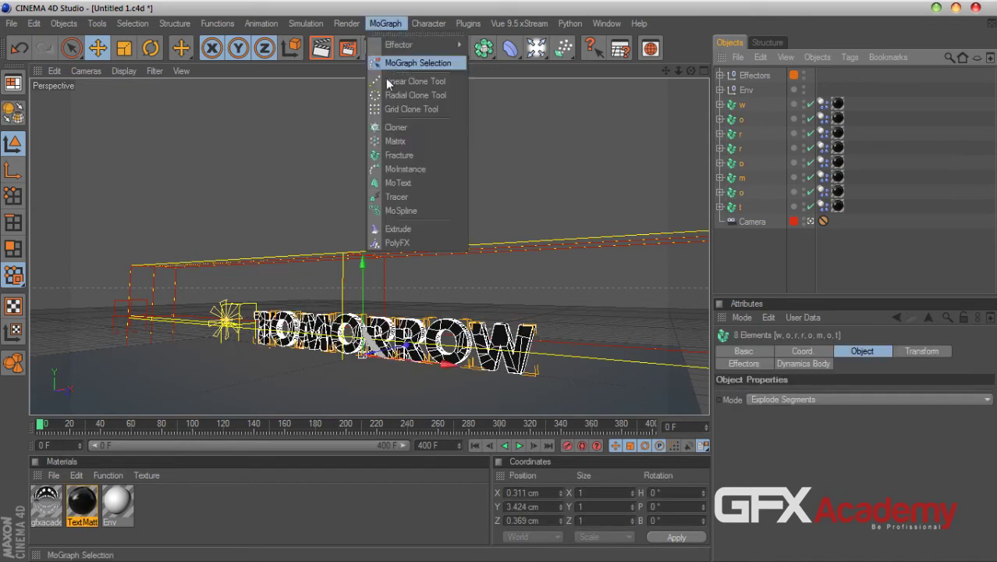
left_click(396, 197)
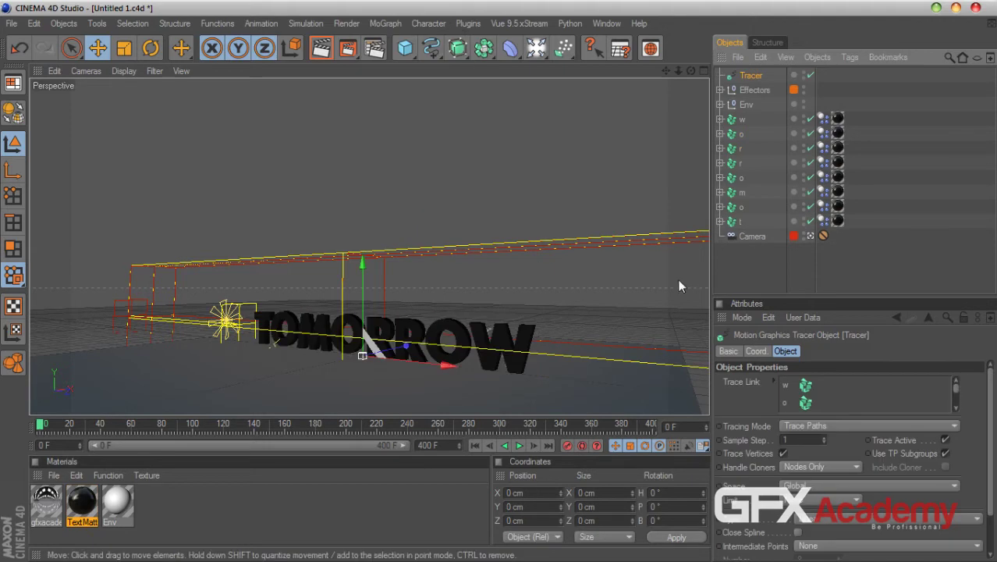
left_click_drag(808, 301, 809, 269)
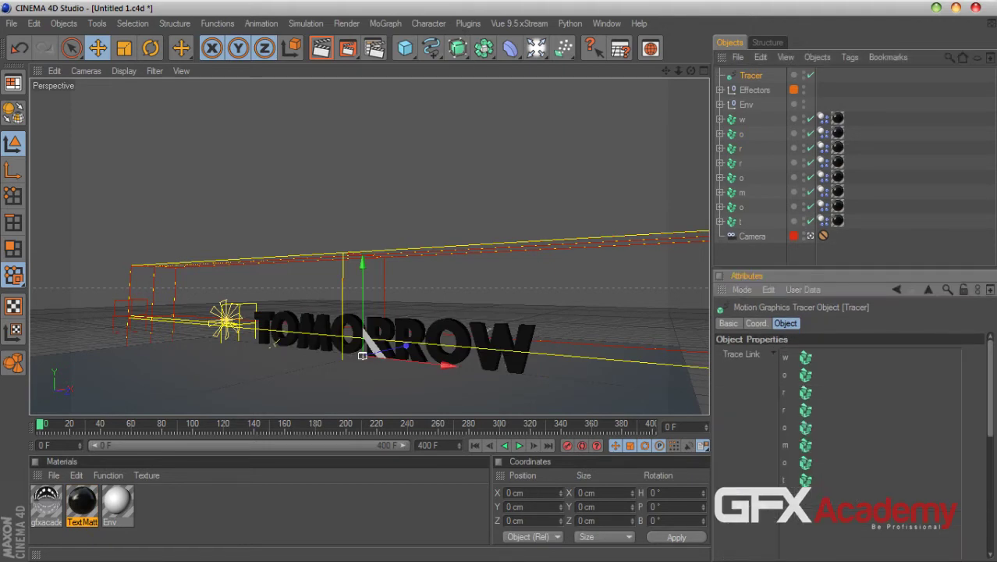
scroll(991, 394, "down", 5)
scroll(991, 394, "up", 4)
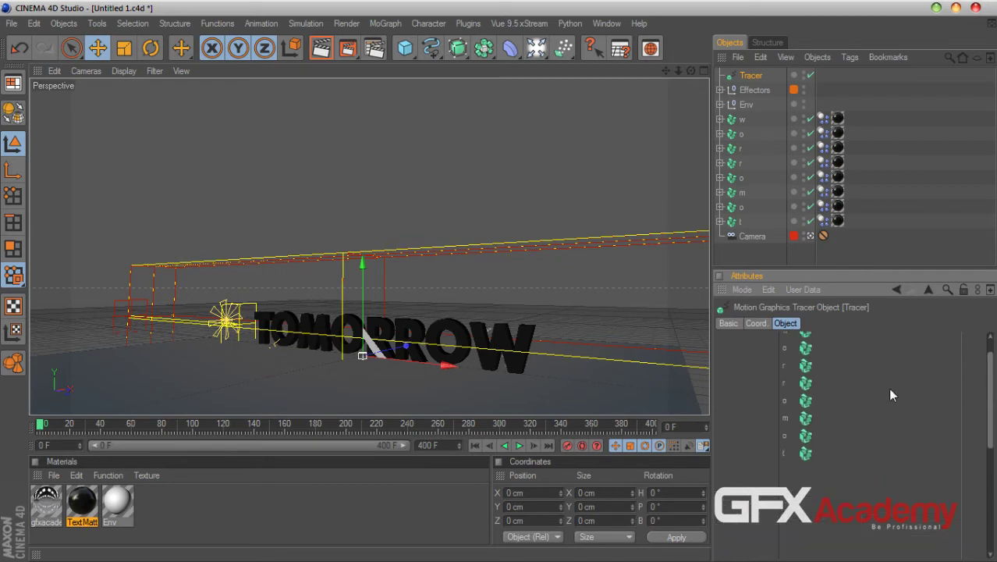
scroll(894, 364, "up", 1)
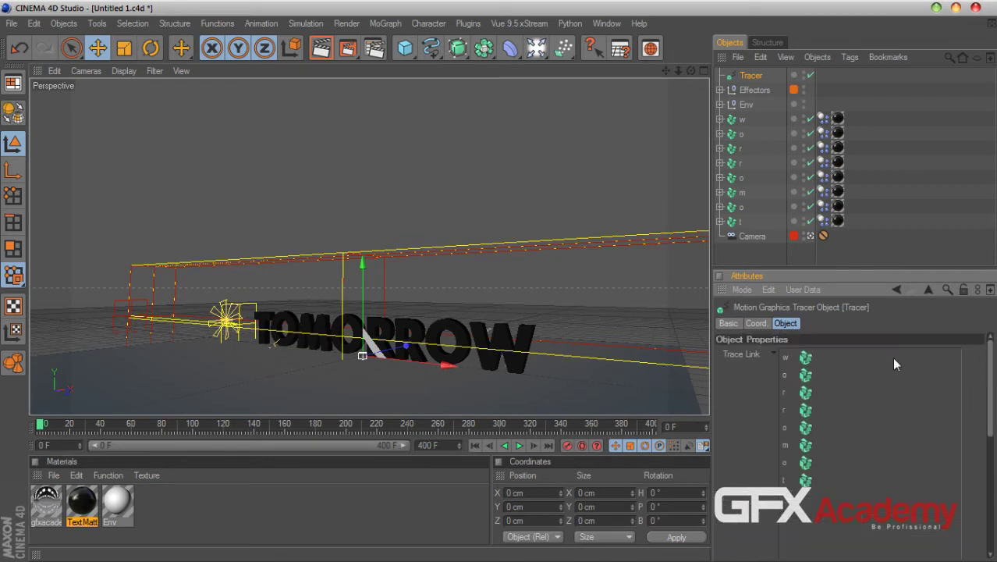
left_click(773, 355)
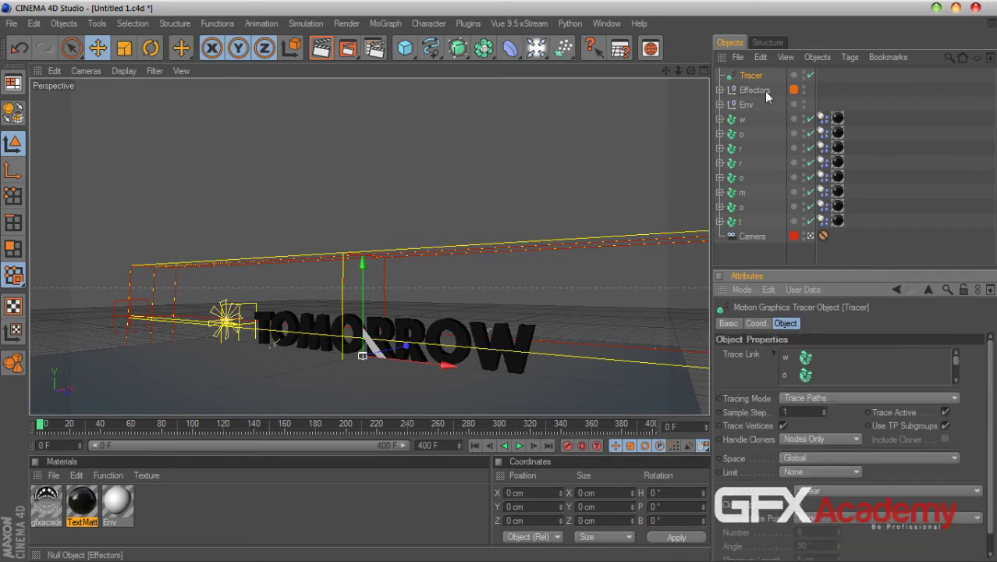
- Leave the scene camera view and play the animation to examine the traced paths, returning to the first frame
left_click(810, 236)
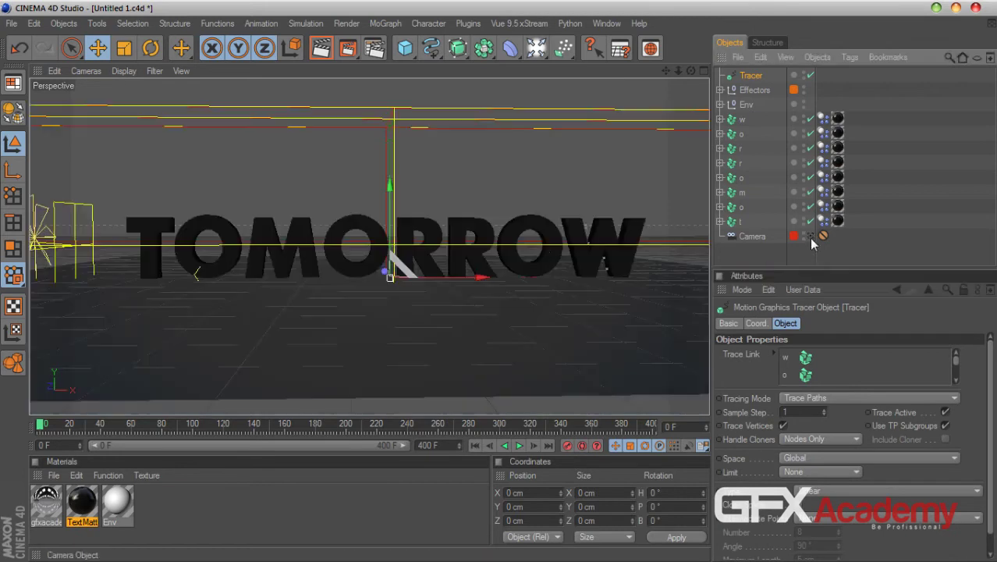
left_click_drag(691, 71, 691, 72)
left_click(519, 446)
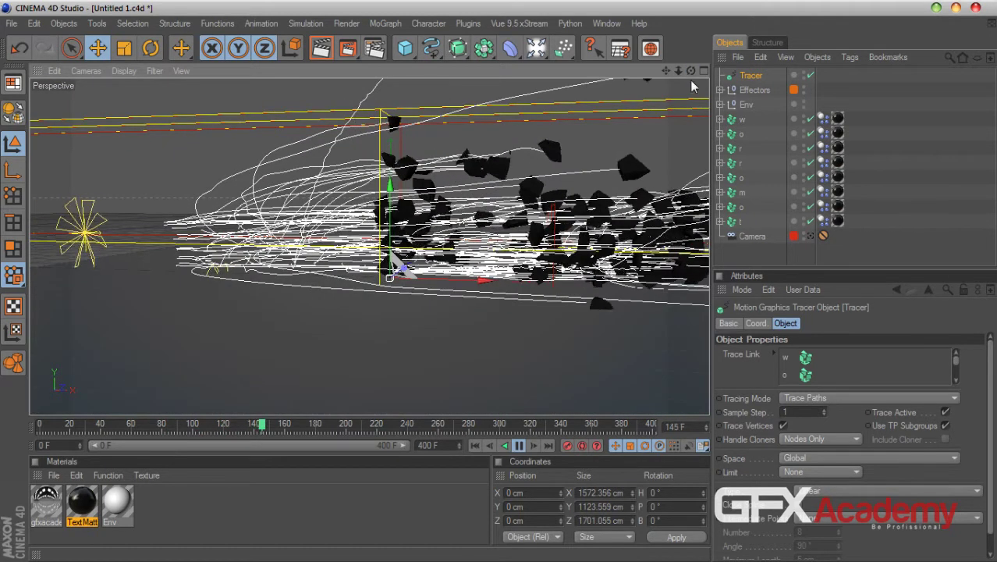
left_click_drag(665, 71, 517, 329)
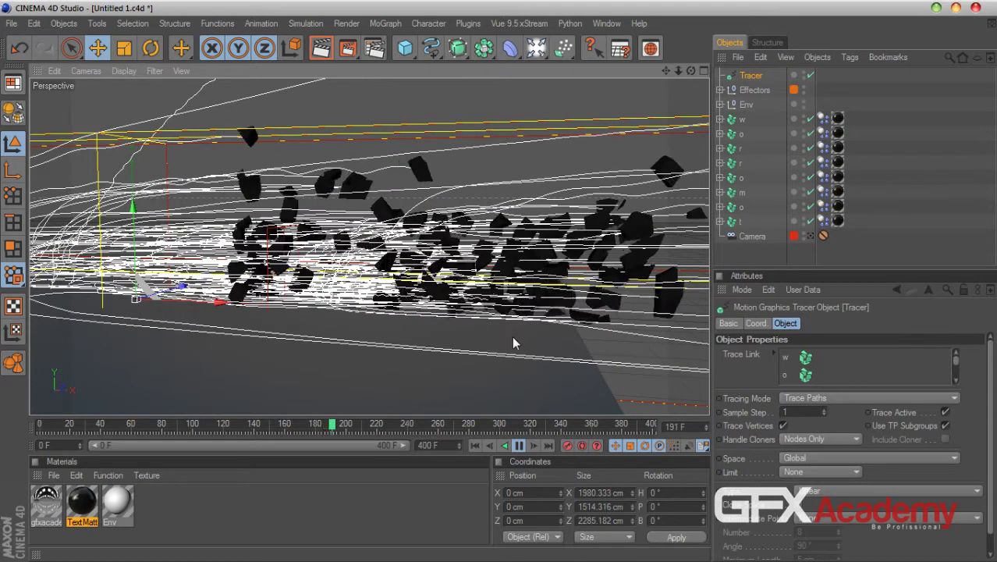
left_click(519, 447)
left_click(476, 446)
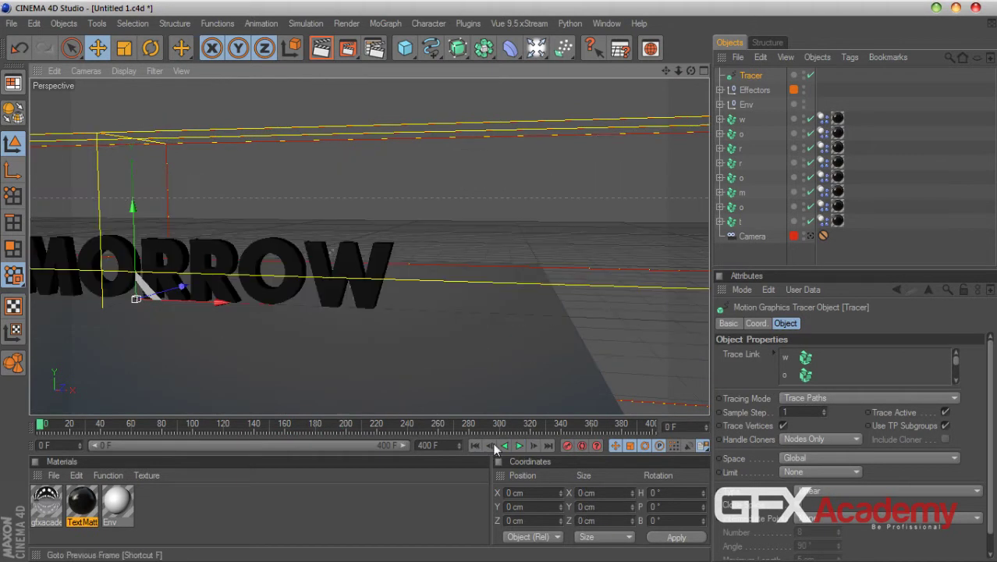
left_click_drag(669, 71, 909, 42)
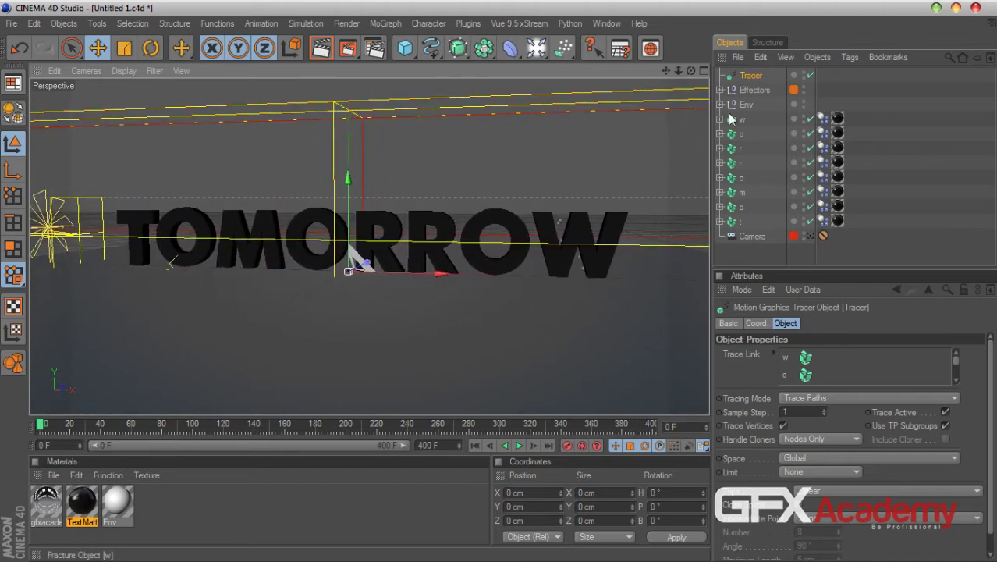
- Set the Upwind object's turbulence to 16.21 % and briefly play the animation, returning to the first frame
left_click(720, 90)
left_click(756, 148)
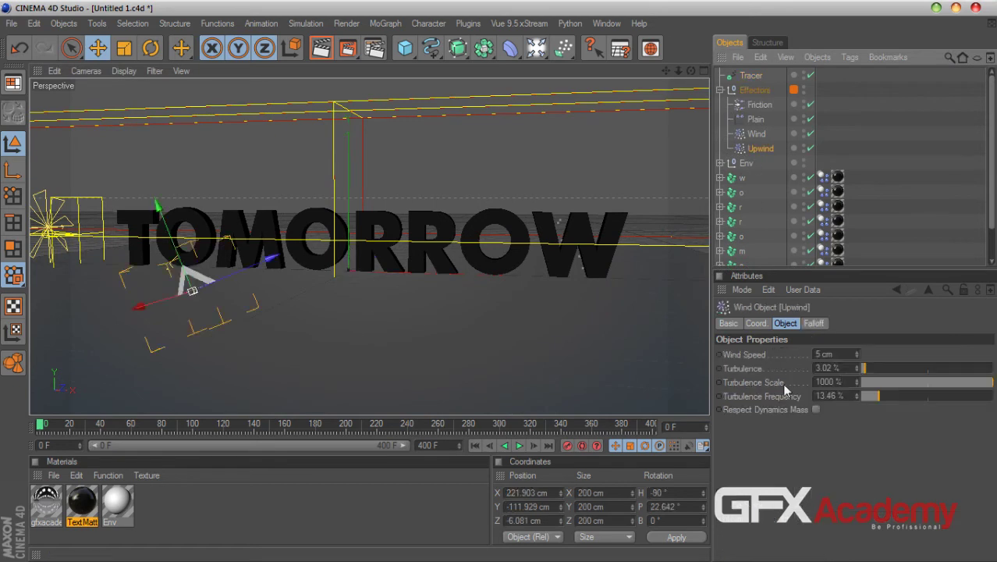
left_click_drag(868, 373, 883, 372)
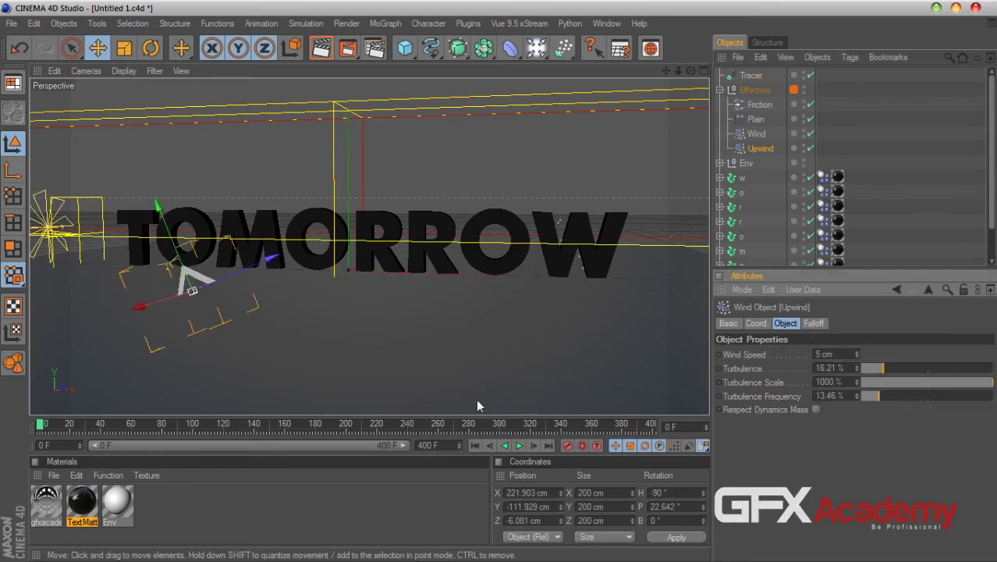
scroll(447, 362, "down", 3)
left_click(519, 446)
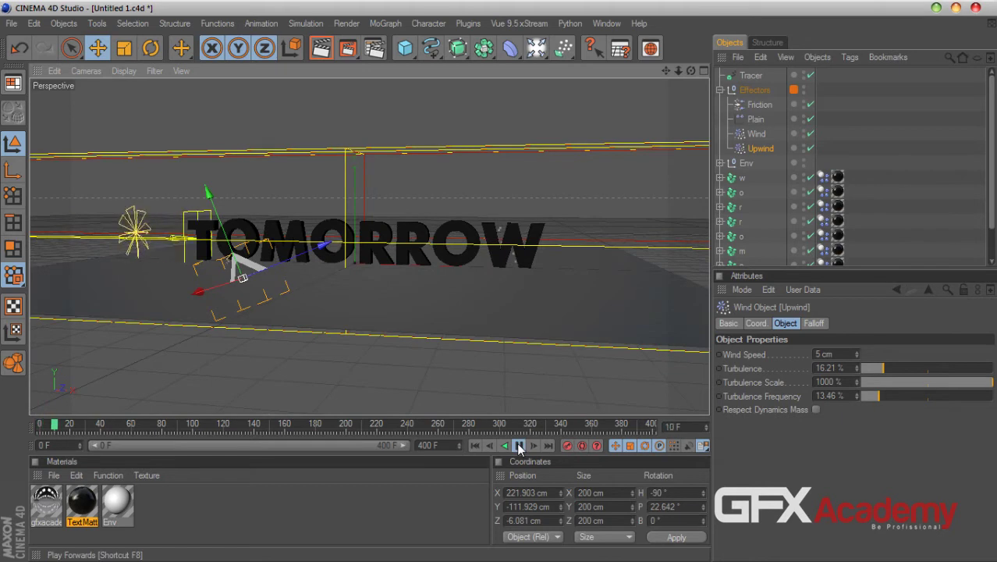
left_click(519, 446)
left_click(474, 446)
- Try a falloff of 26 % on the Plain effector and play the animation to examine the breakup
left_click(753, 120)
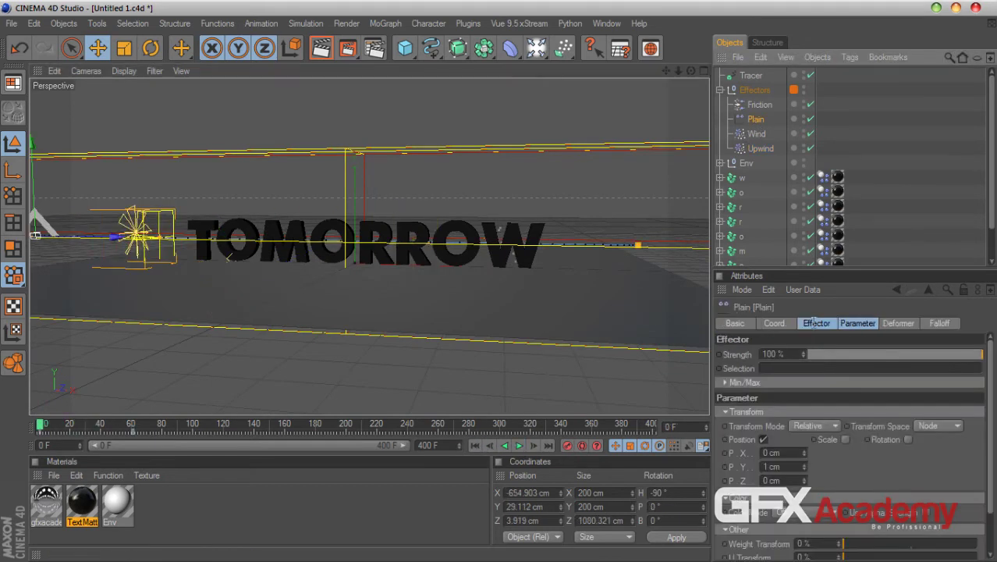
left_click(939, 323)
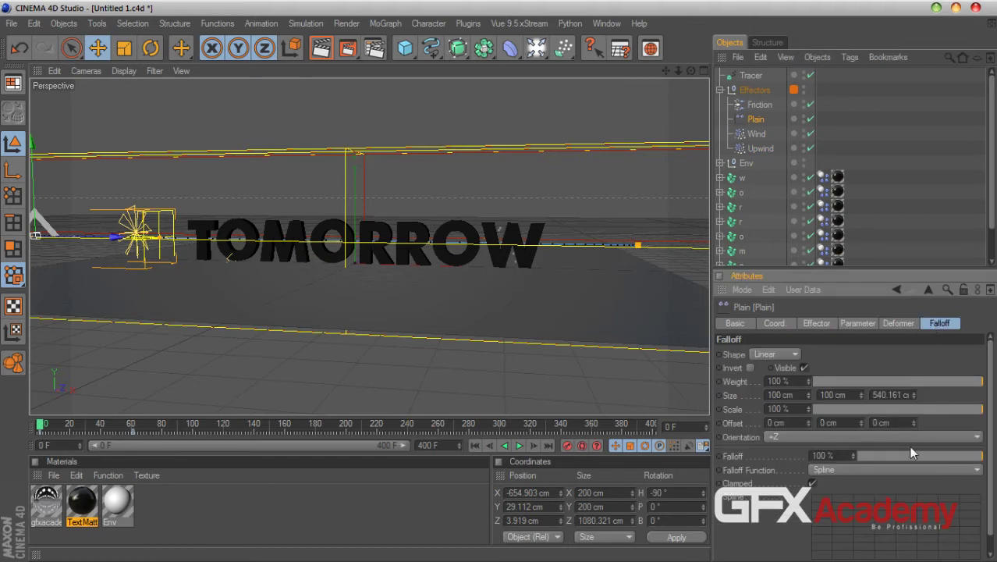
left_click_drag(976, 457, 888, 451)
left_click(519, 447)
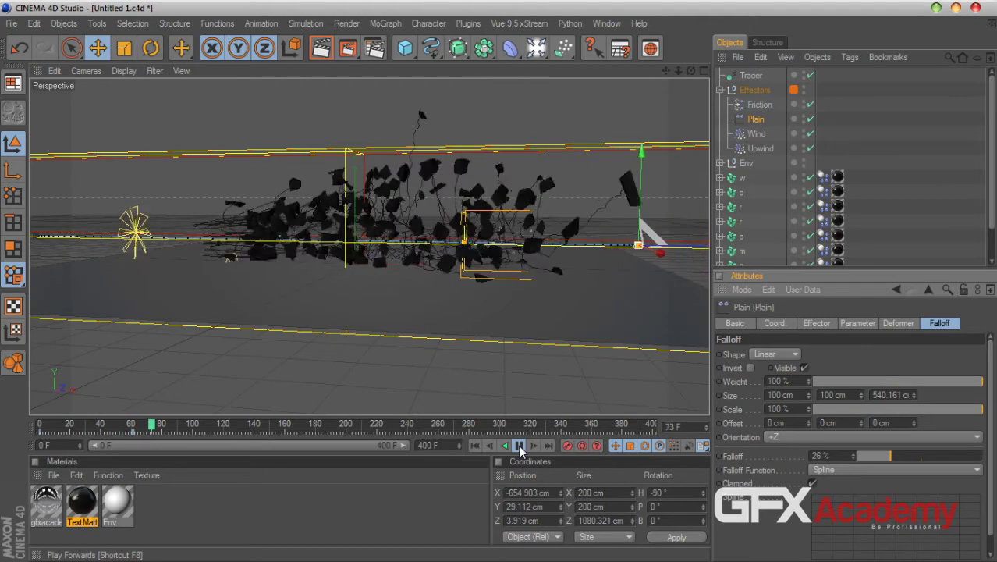
- Set the Plain effector's falloff to 99 % and replay the animation, returning to the first frame
left_click_drag(890, 455, 984, 464)
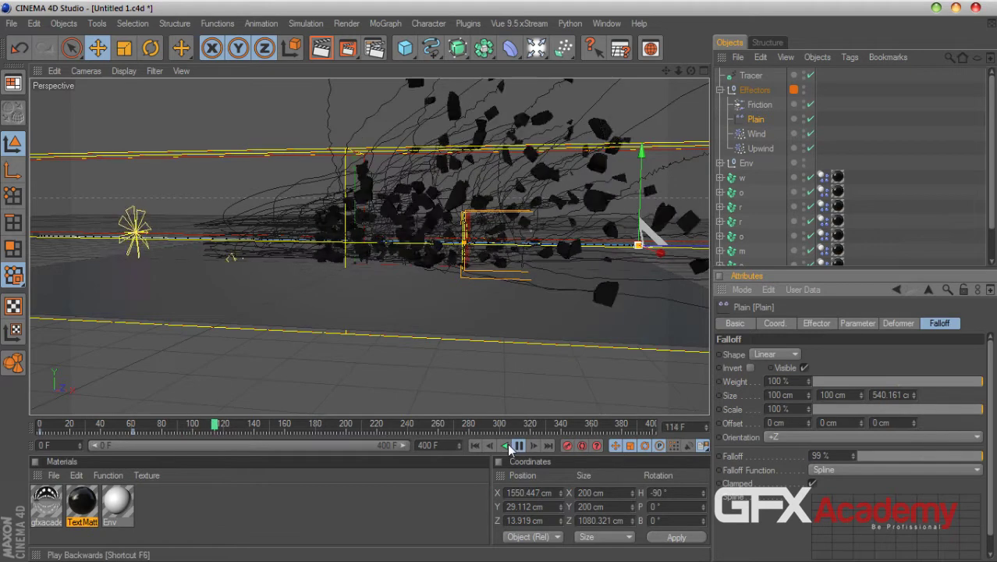
left_click(474, 445)
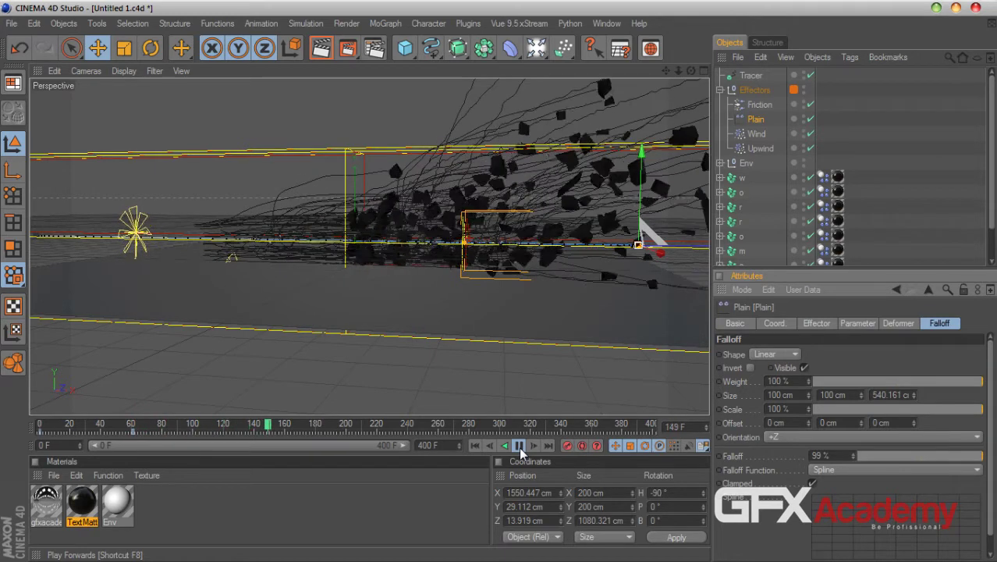
left_click(519, 446)
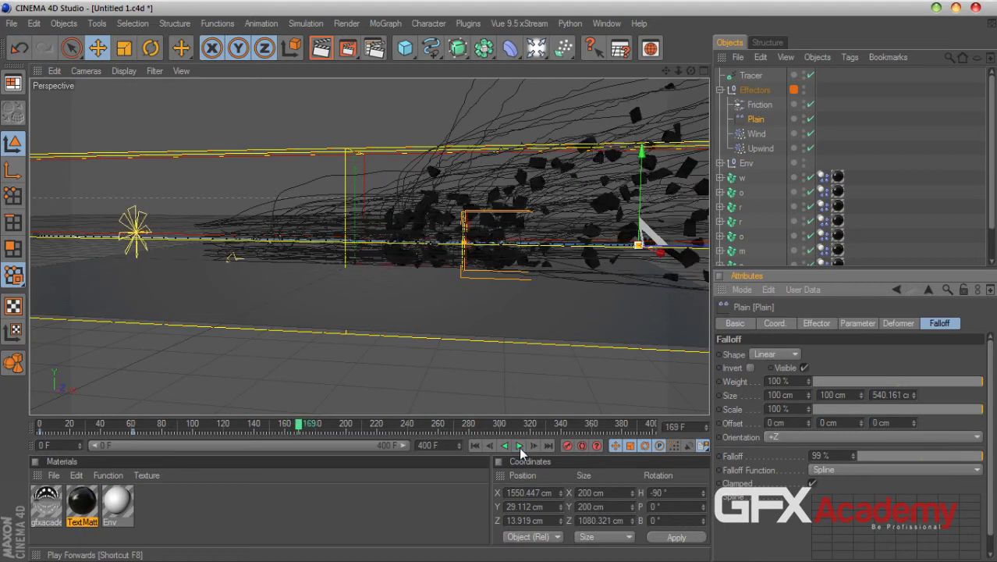
left_click(478, 447)
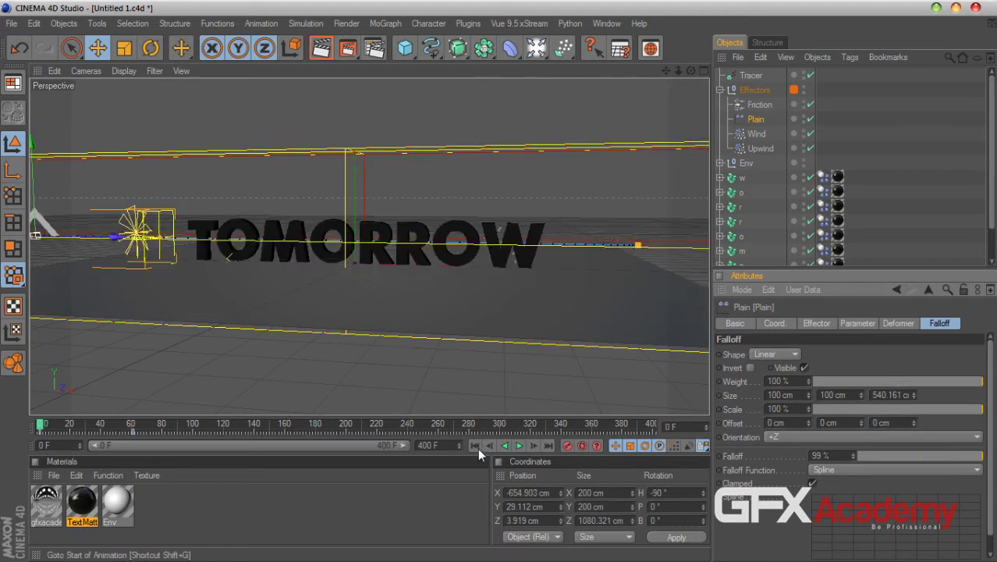
- Collapse the Effectors group and add a Turbulence particle modifier to the scene
left_click(720, 89)
left_click(563, 49)
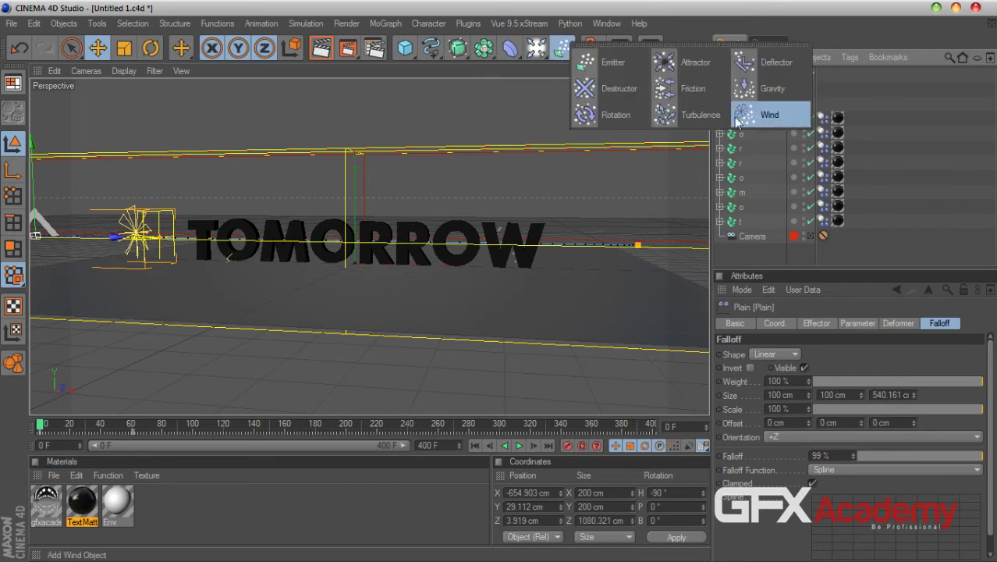
left_click(700, 115)
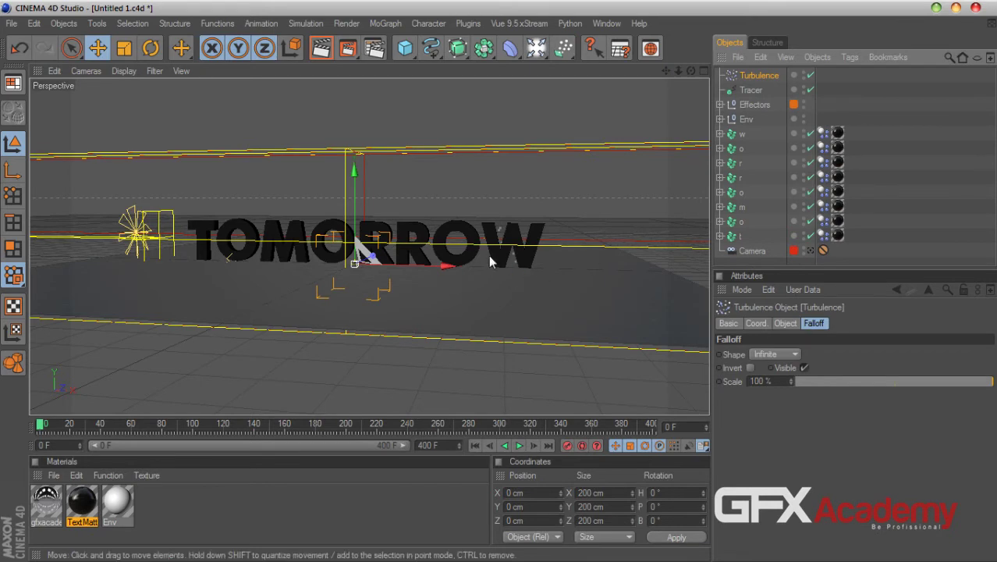
- Add the Turbulence object to the Force List of all eight letters' Dynamics Body tags
left_click(823, 134)
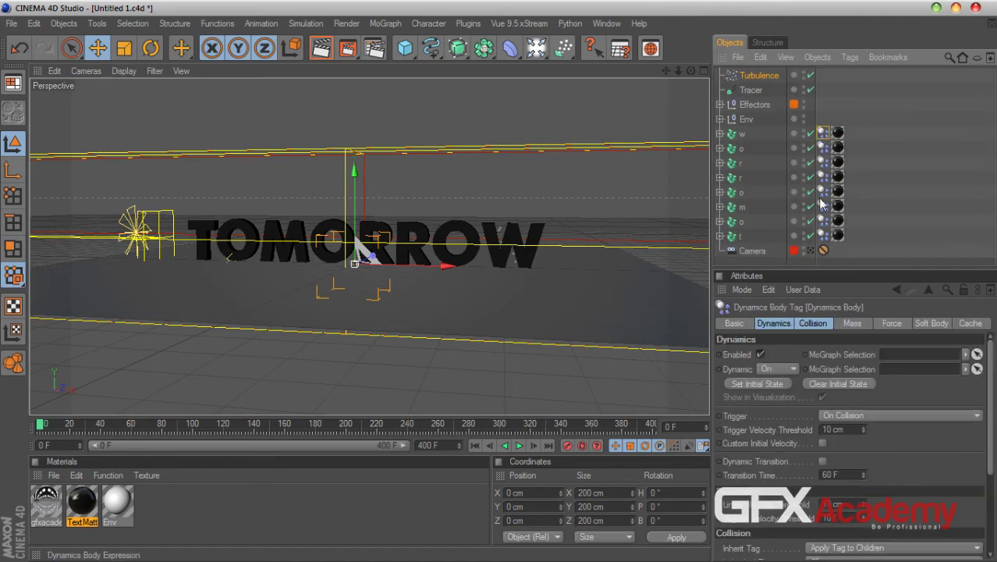
left_click(822, 236, "shift")
left_click(891, 323)
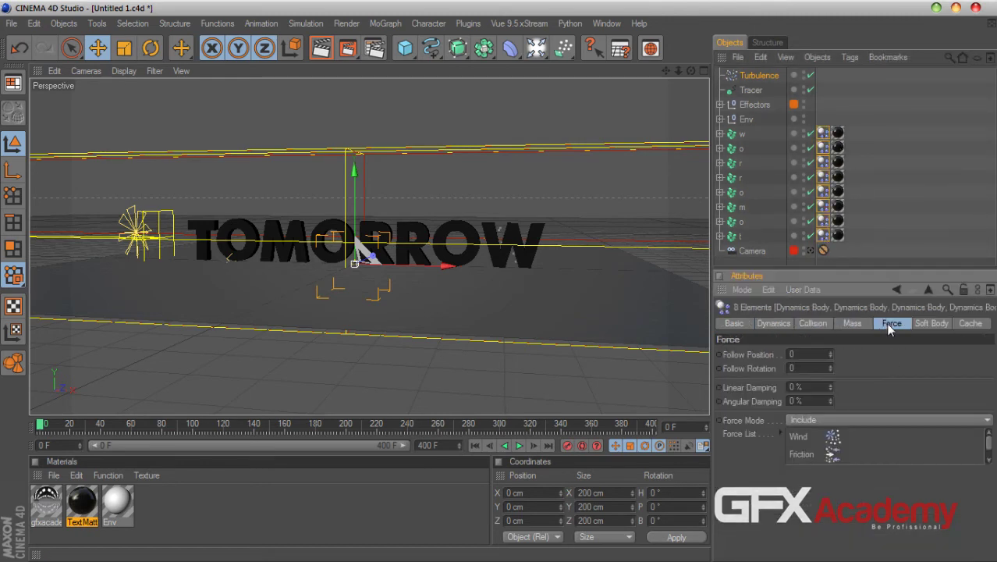
left_click_drag(781, 434, 837, 483)
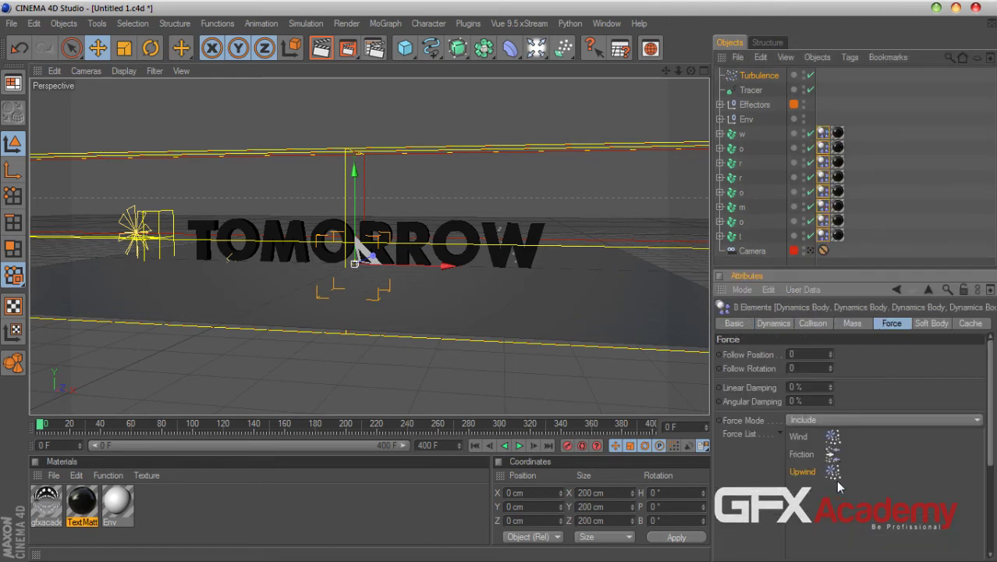
left_click_drag(759, 80, 788, 395)
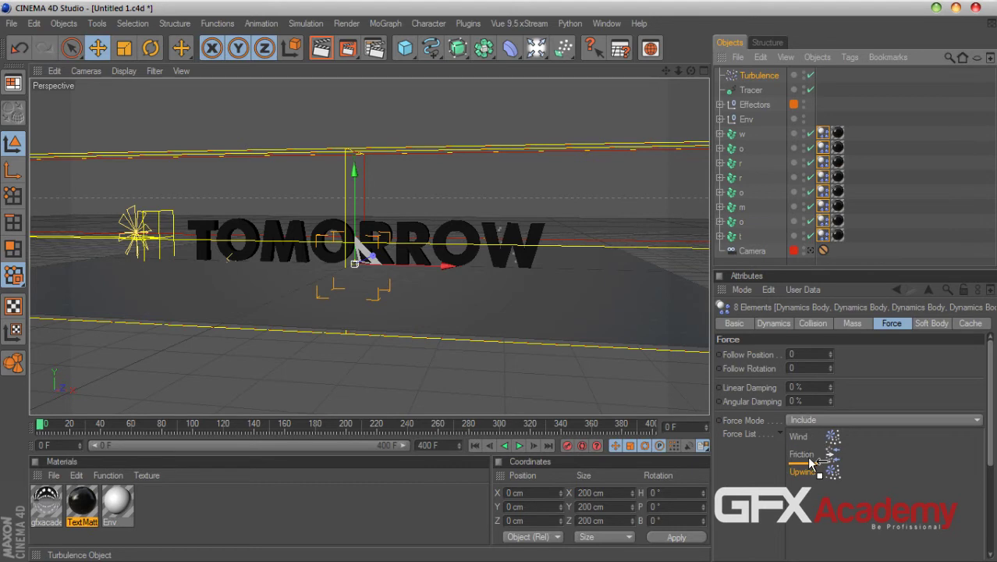
left_click_drag(810, 461, 810, 460)
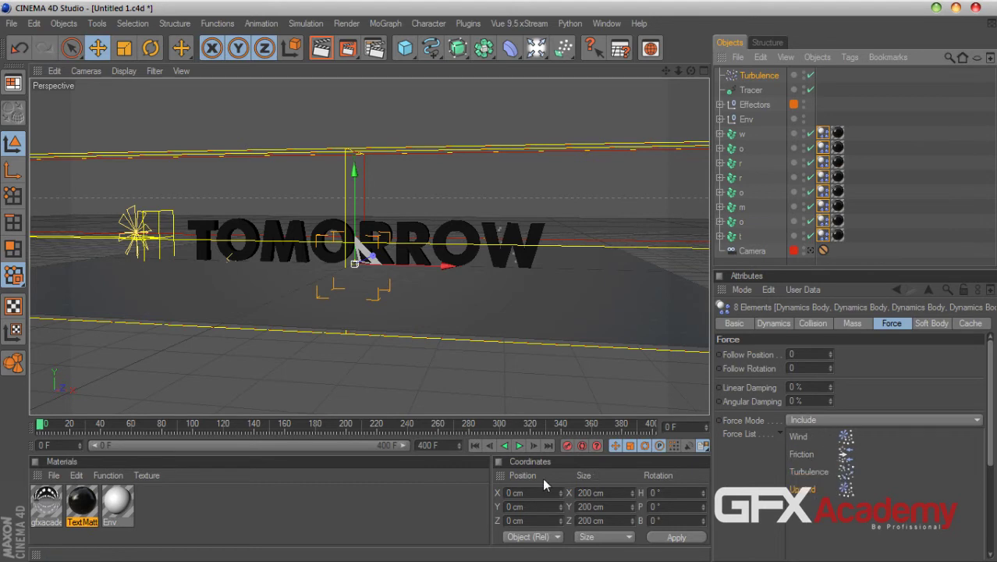
- Try a scale of 101.65 % on the Turbulence object and play the animation to examine the fragment paths
left_click(759, 75)
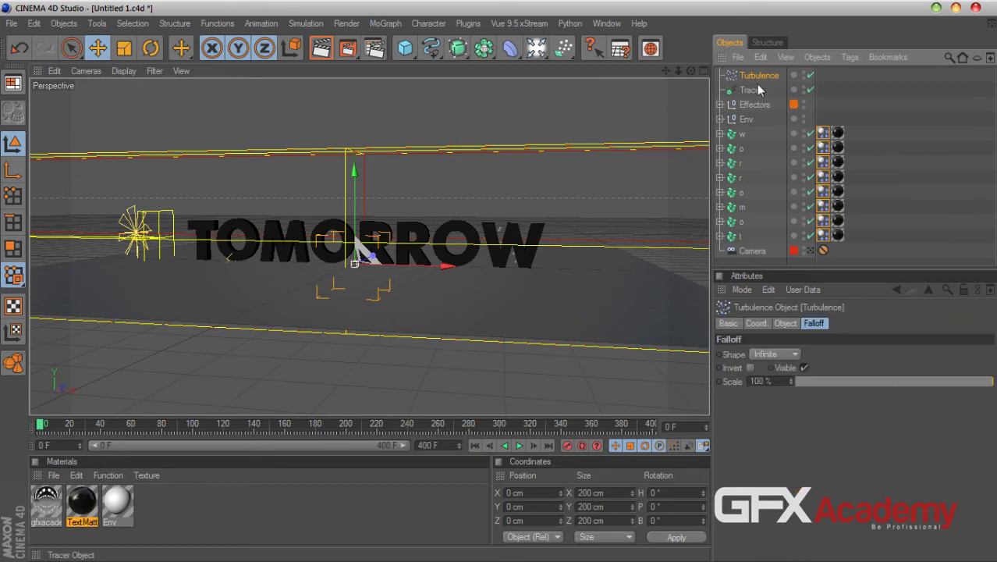
left_click(785, 323)
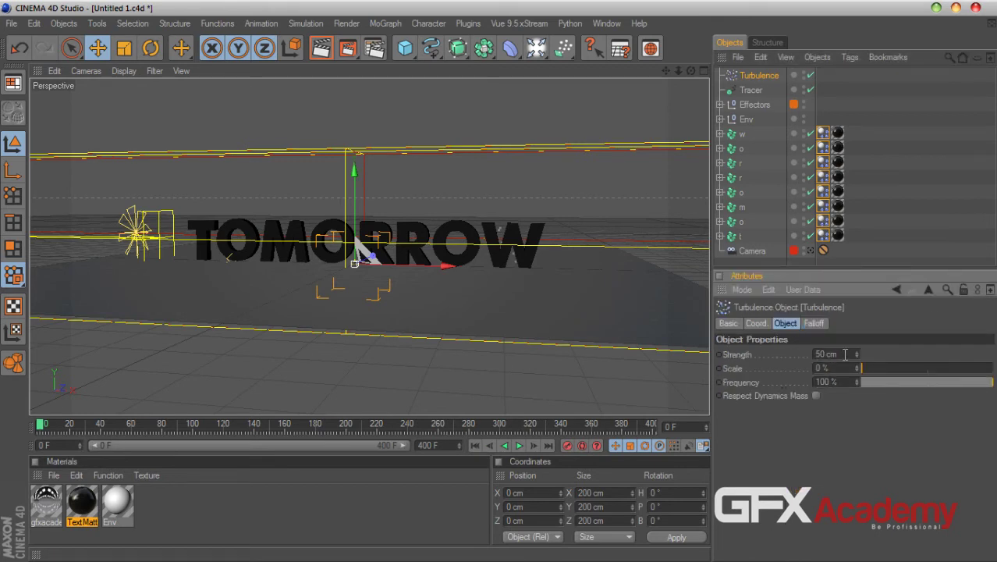
left_click(875, 370)
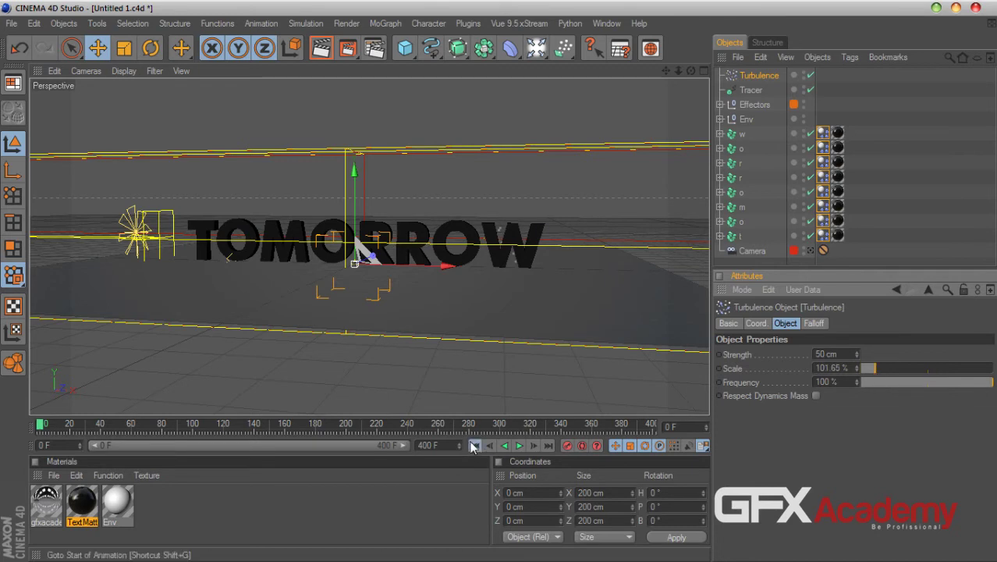
left_click(518, 446)
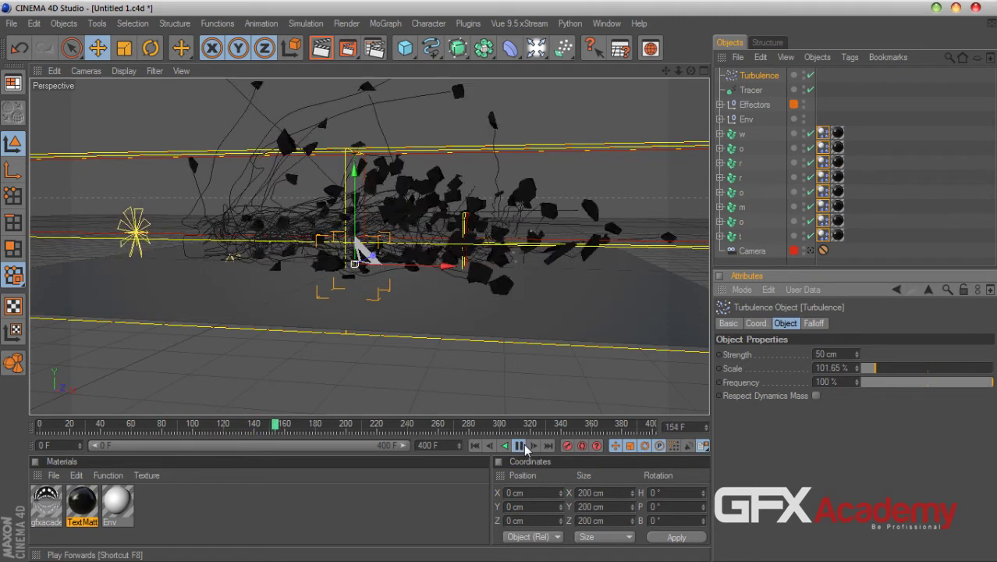
- Set the Turbulence object's scale to 19.23 % and strength to 10 cm, then replay the animation and return to the first frame
left_click_drag(874, 367, 864, 367)
type("10")
key("Return")
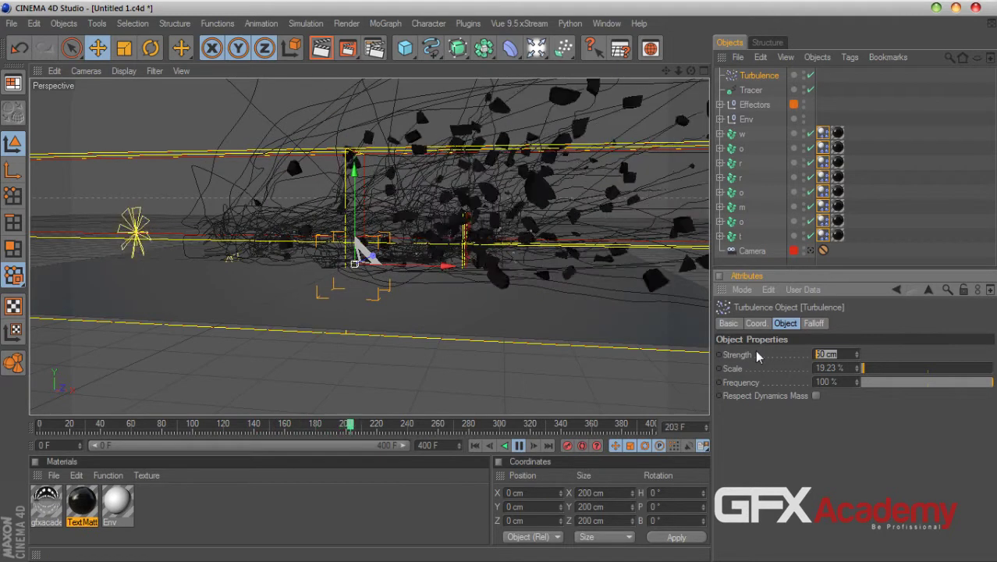
left_click(475, 445)
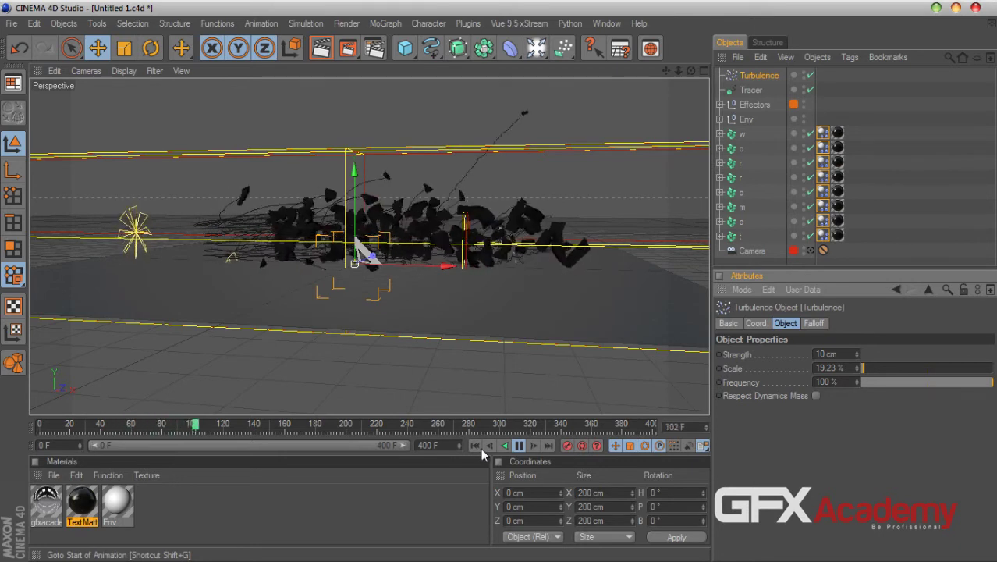
left_click(474, 444)
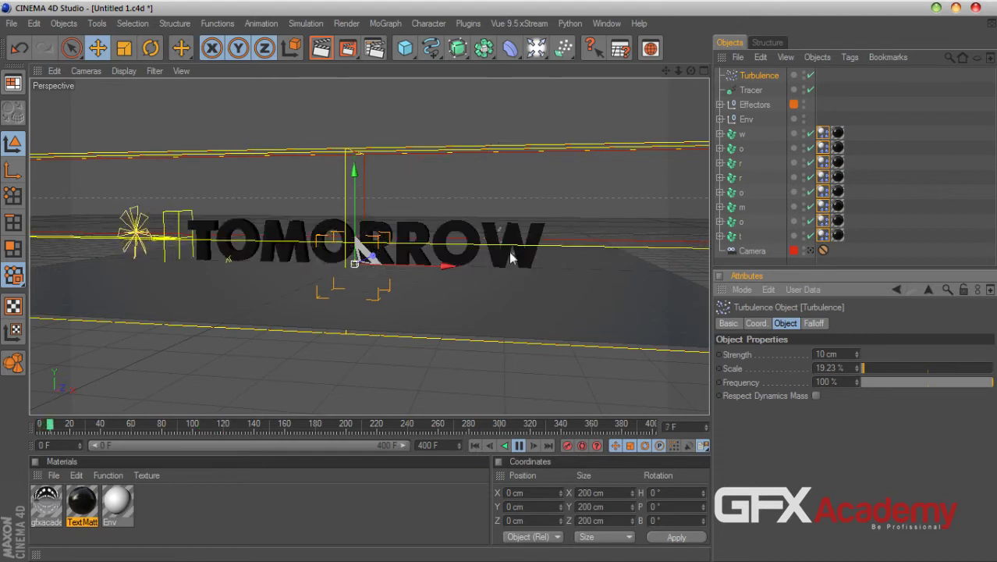
left_click(518, 444)
left_click(474, 445)
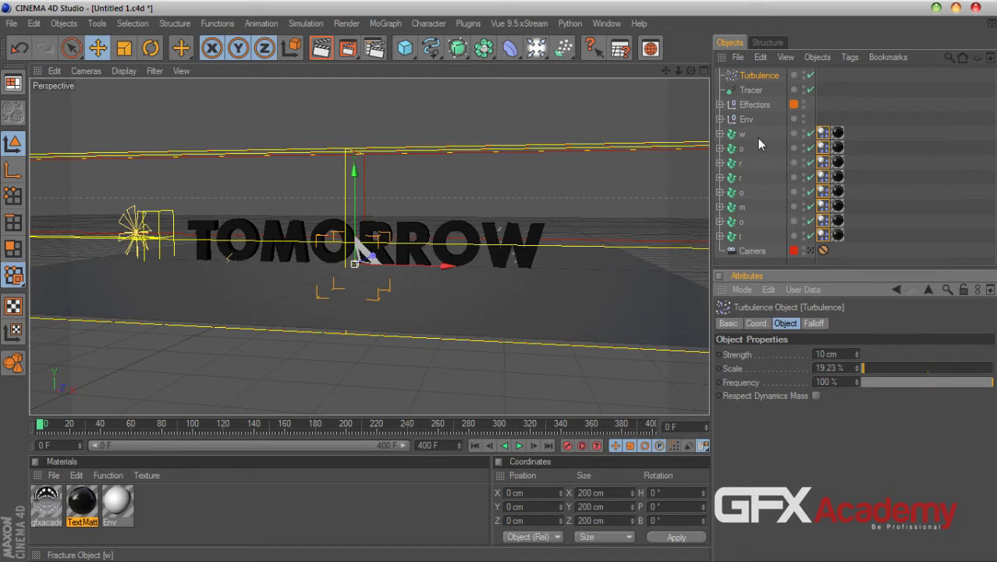
- Move the Upwind object to about X -85 cm, Y -57 cm and preview the animation, returning to the first frame
left_click(719, 105)
left_click(761, 164)
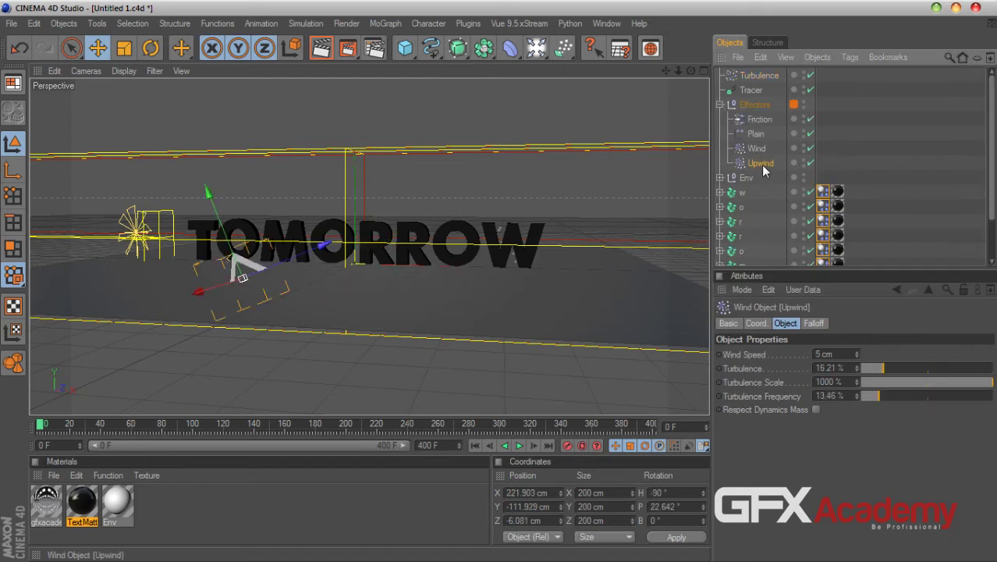
left_click_drag(263, 275, 159, 228)
left_click_drag(158, 291, 158, 292)
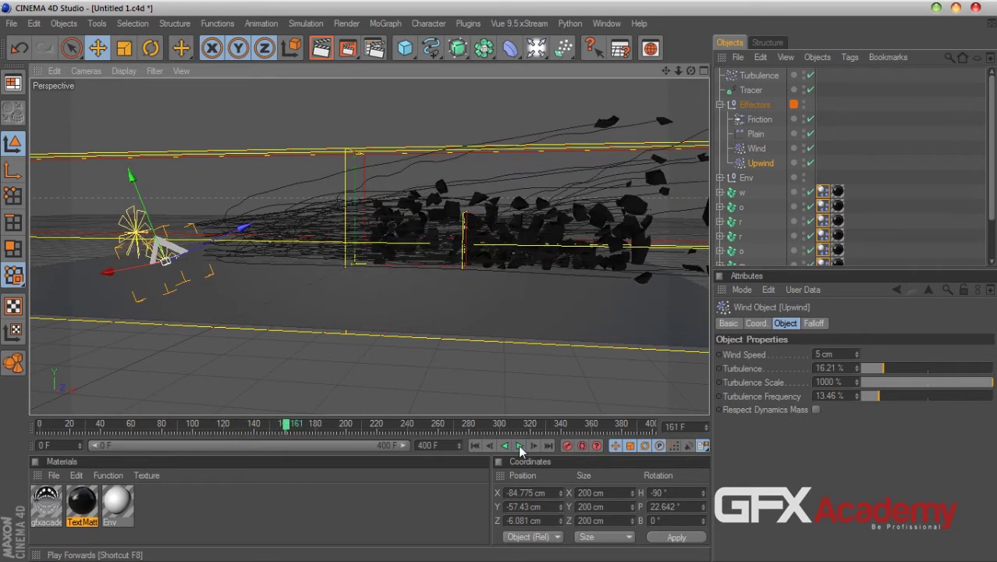
left_click(476, 446)
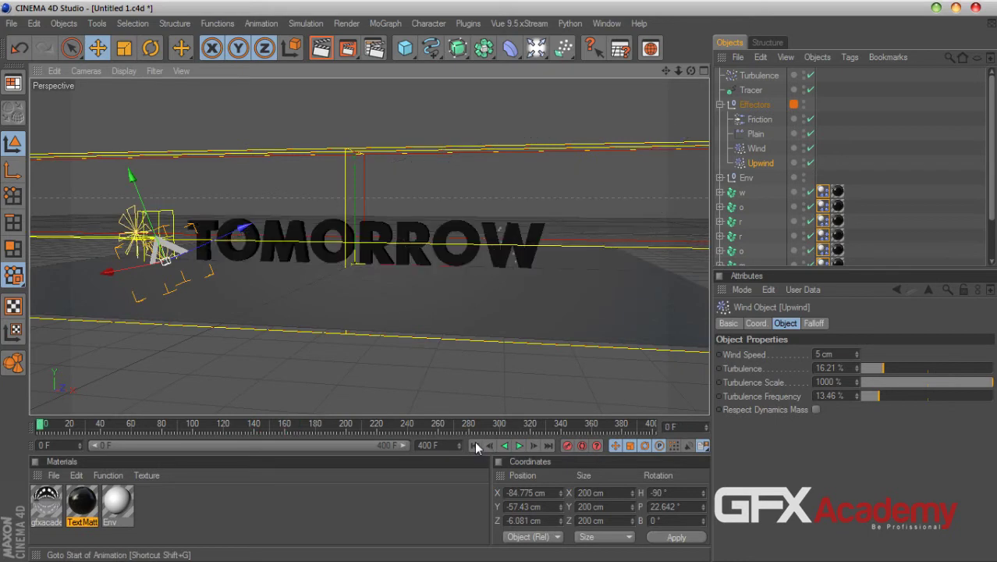
- Collapse the Effectors group, look through the scene camera again and select the Tracer
left_click(719, 104)
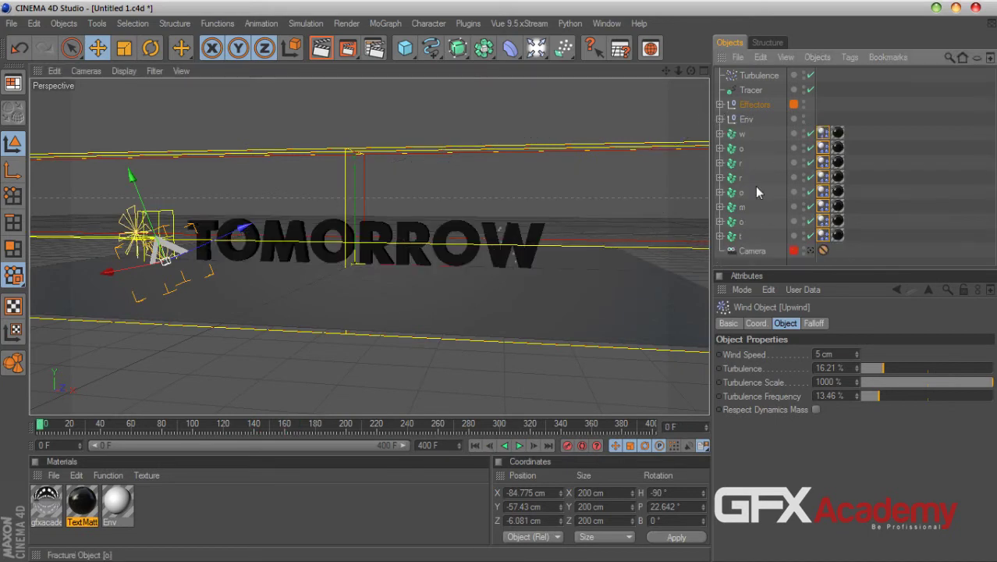
left_click(811, 251)
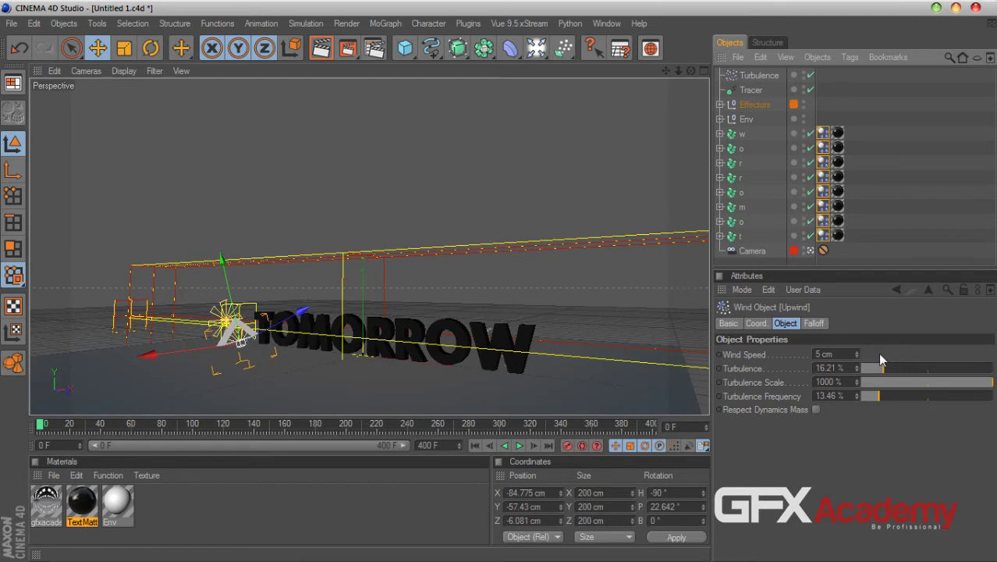
left_click(751, 91)
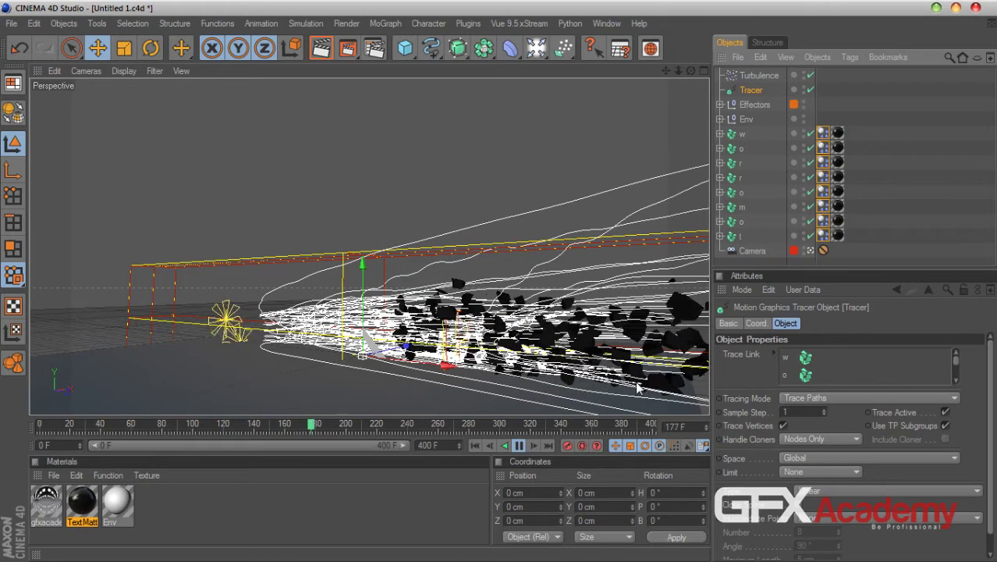
- Try the Cubic spline type on the Tracer and replay the animation from the first frame
scroll(989, 544, "down", 1)
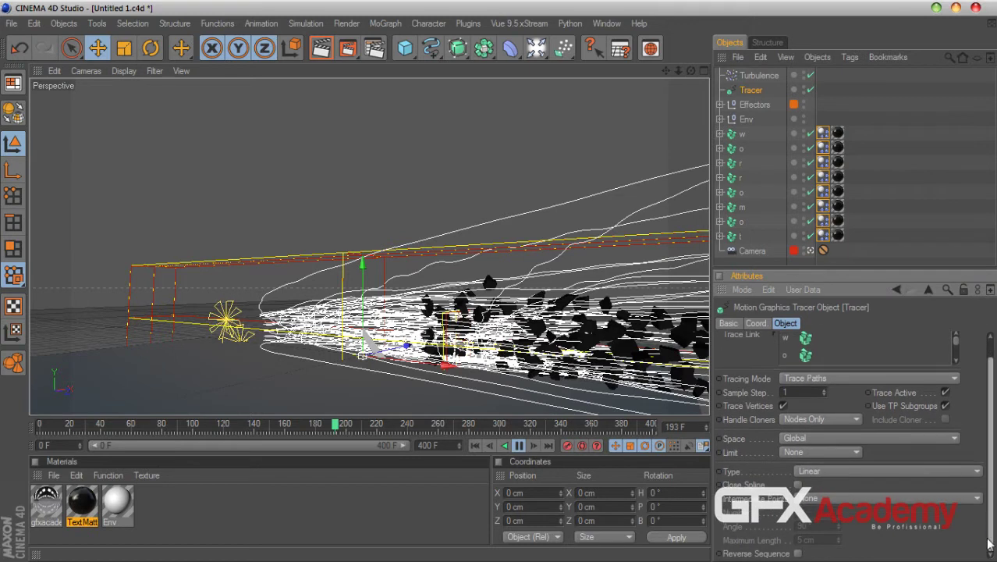
left_click(821, 469)
left_click(822, 507)
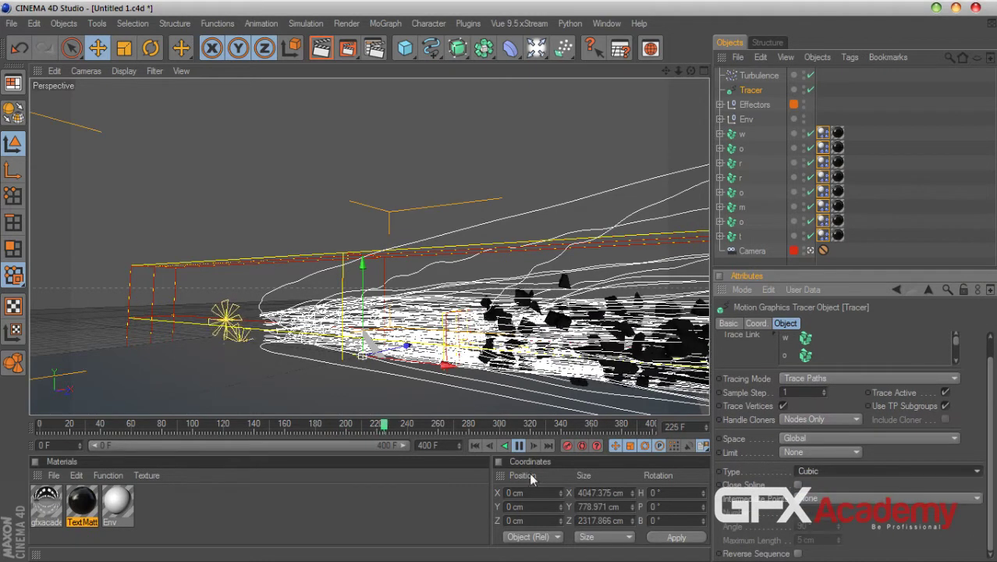
left_click(477, 445)
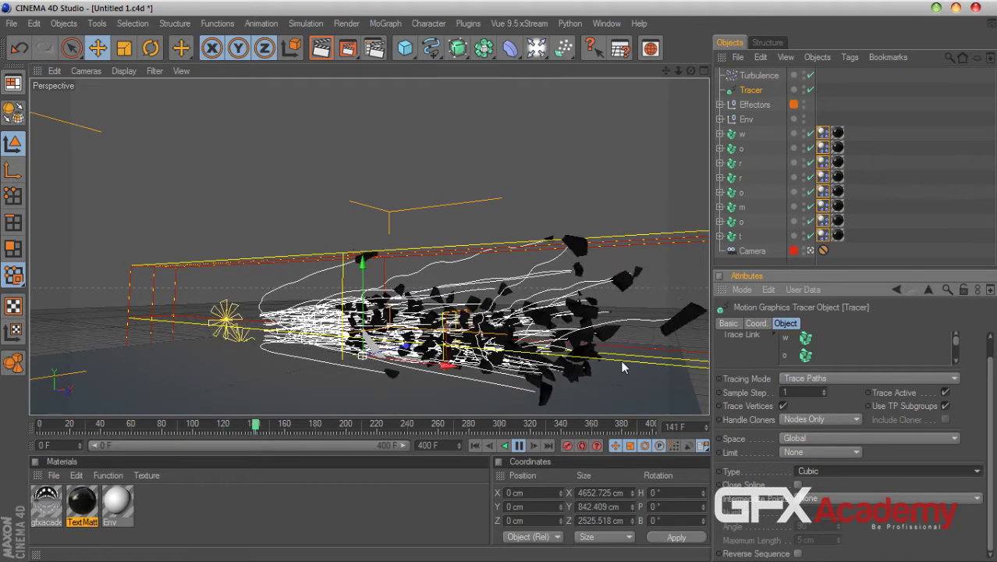
- Set the Tracer's spline type to Bezier
left_click(815, 470)
left_click(811, 540)
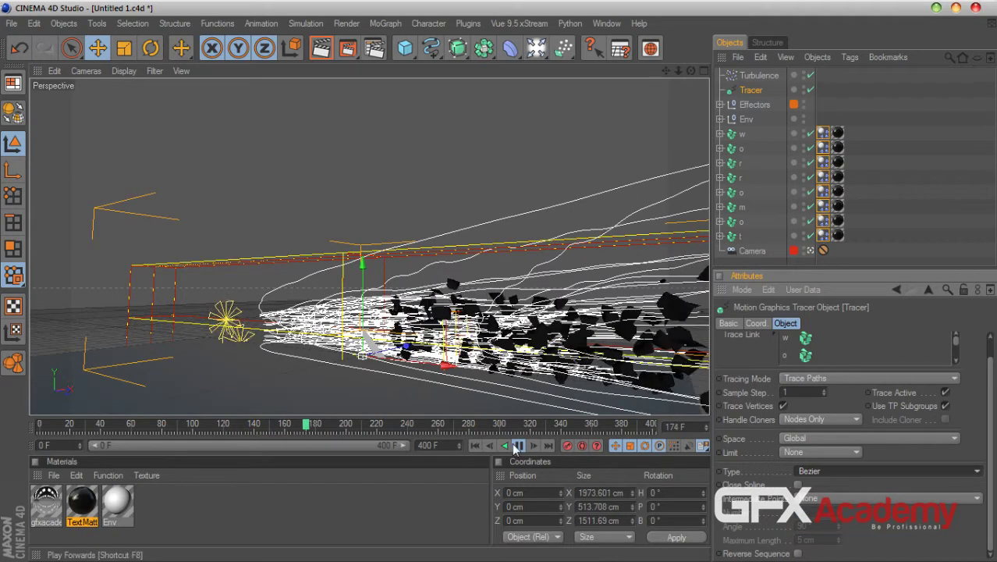
- Replay the animation from the first frame and look over the Tracer's tracing mode options, keeping Trace Paths
left_click(475, 446)
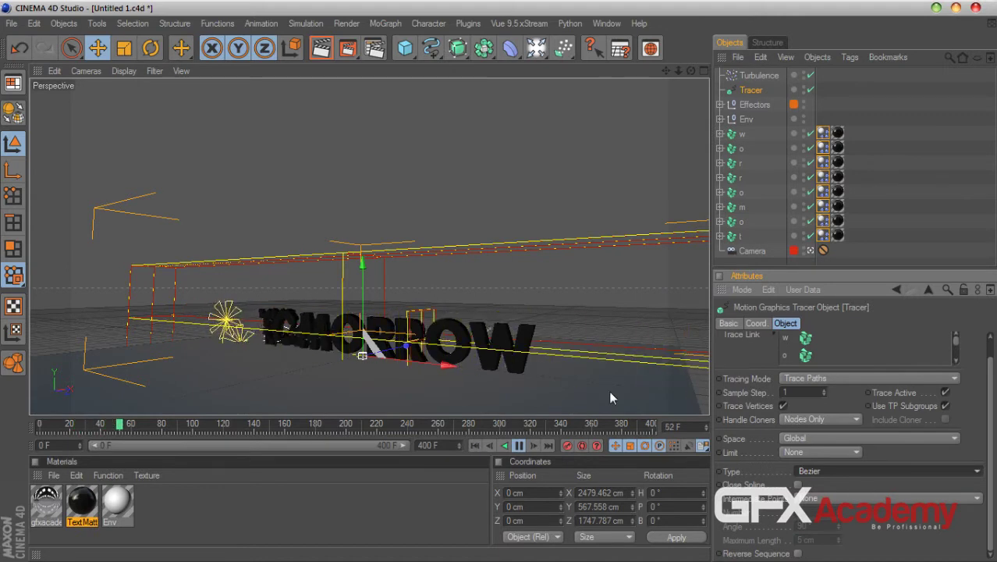
left_click(806, 378)
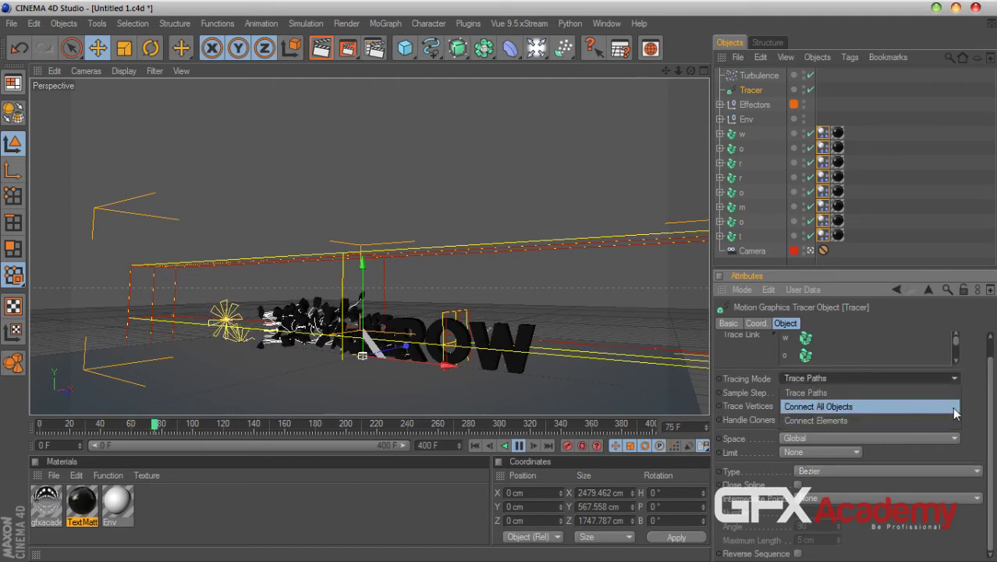
key("Escape")
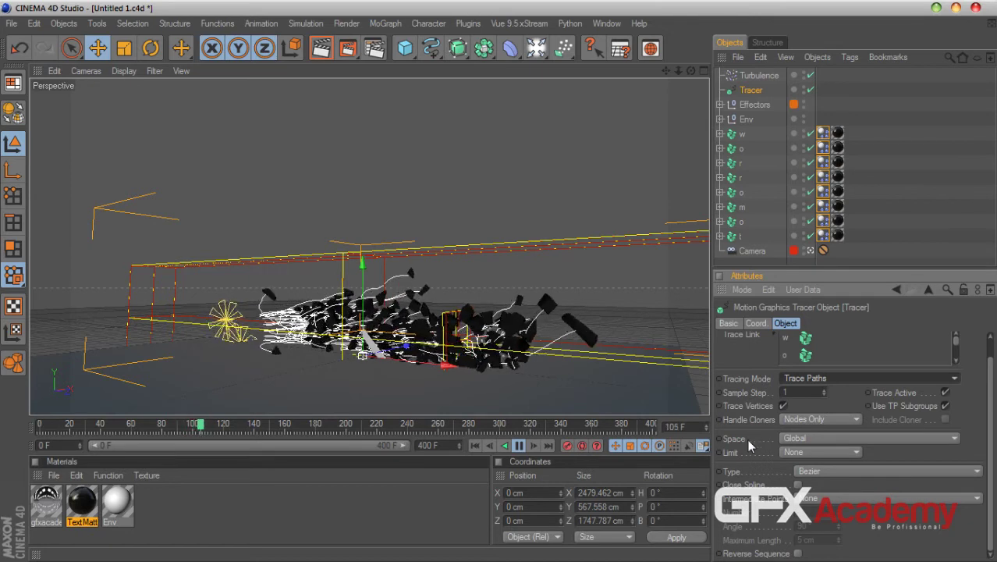
- Try Immediate Clones as the Tracer's cloner handling and replay the animation from the first frame
left_click(799, 419)
left_click(824, 453)
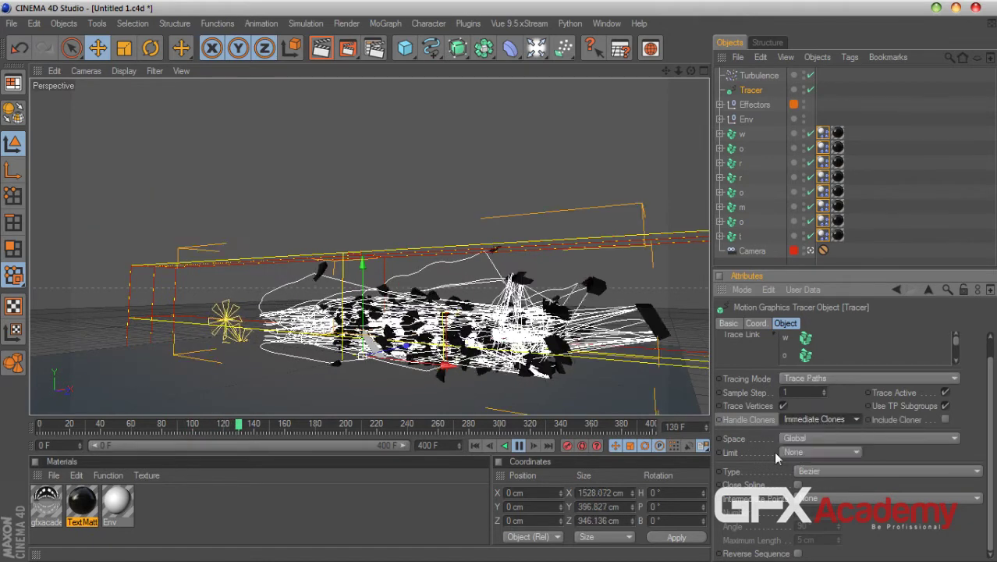
left_click(475, 445)
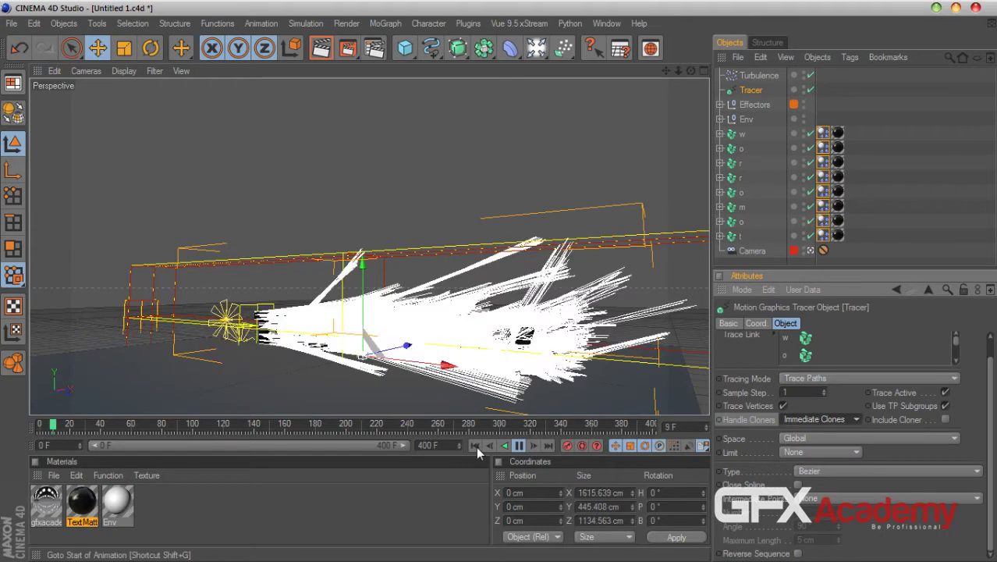
left_click(475, 447)
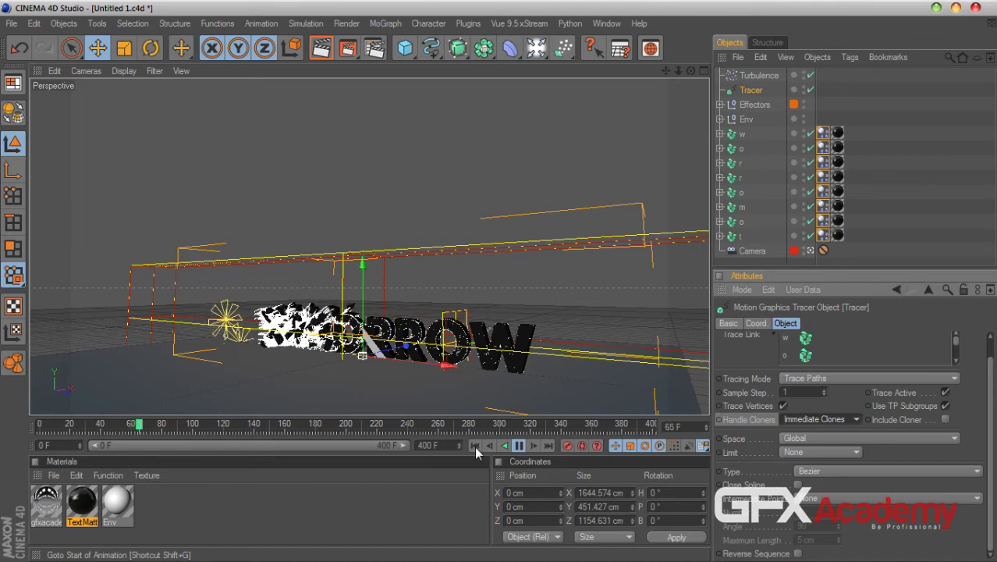
- Try Clones of Clones as the Tracer's cloner handling and replay the animation from the first frame
left_click(815, 420)
left_click(811, 459)
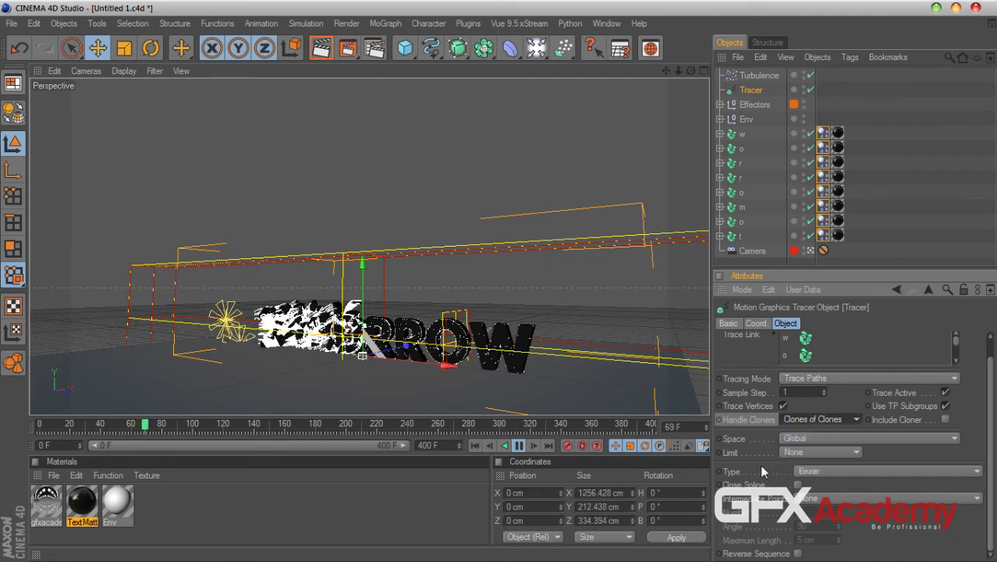
left_click(475, 446)
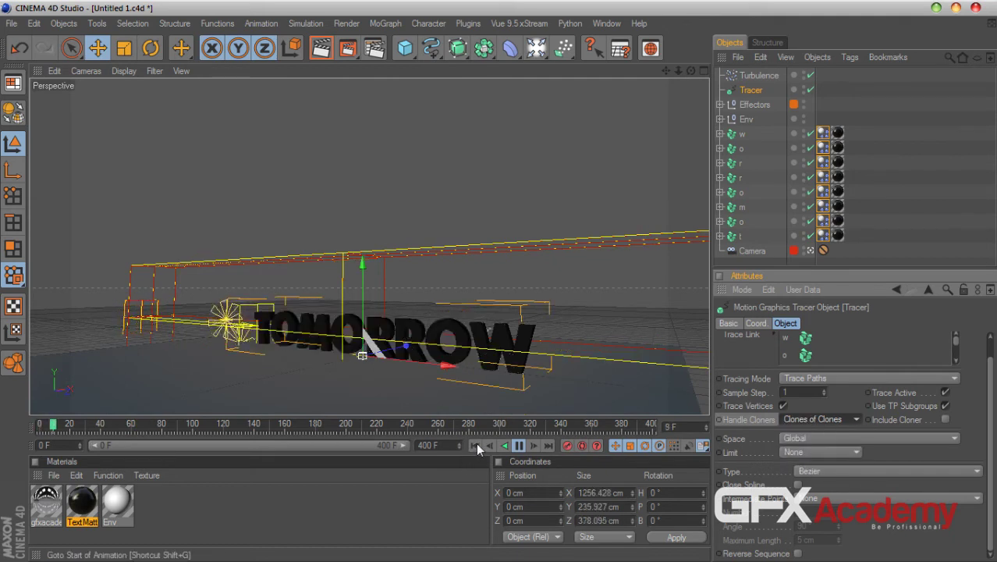
- Set the Tracer's cloner handling to Immediate Clones and disable Trace Vertices
left_click(823, 419)
left_click(820, 450)
left_click(782, 406)
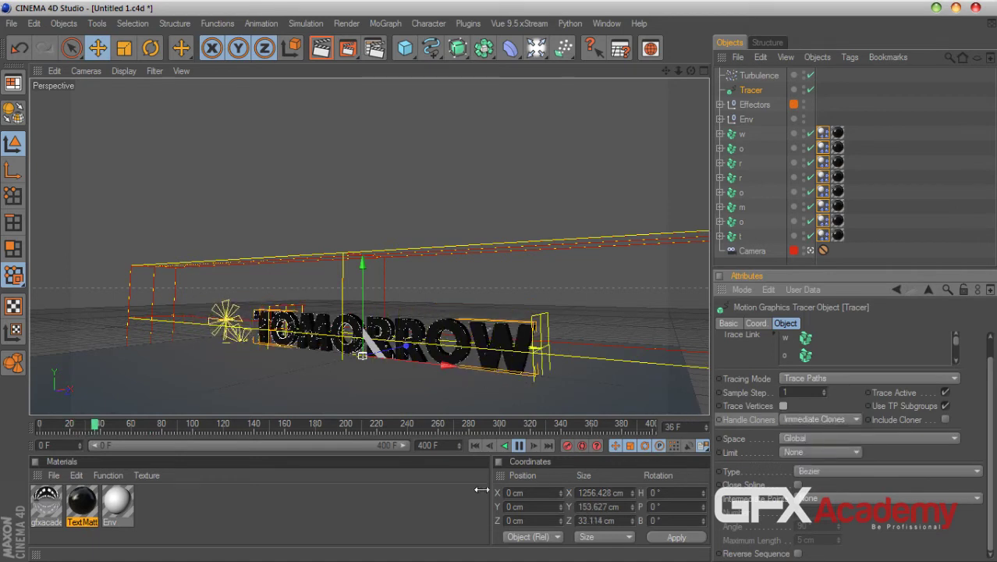
- Preview the traced paths from the first frame, stop playback and return to frame 0
left_click(475, 446)
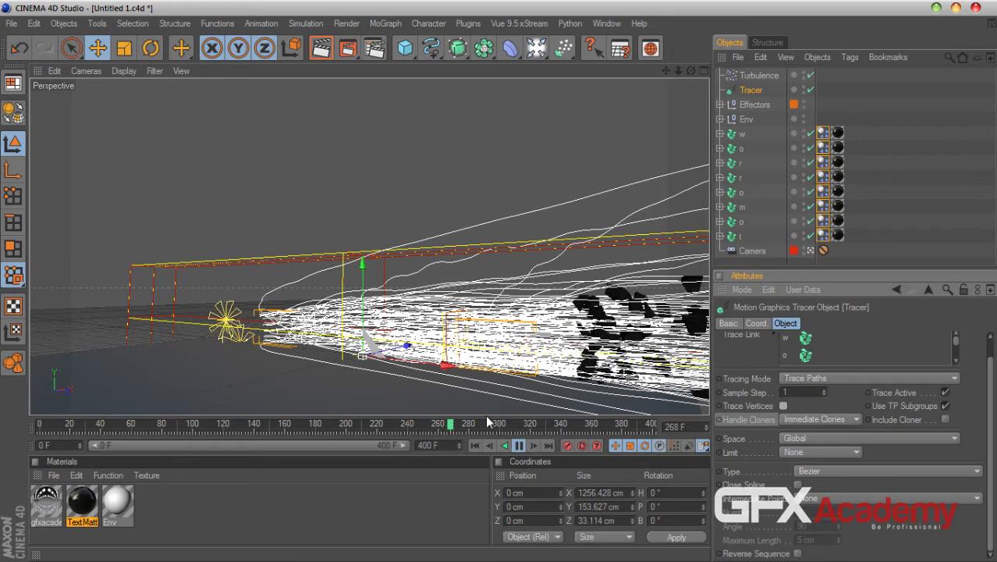
left_click(475, 445)
left_click(518, 447)
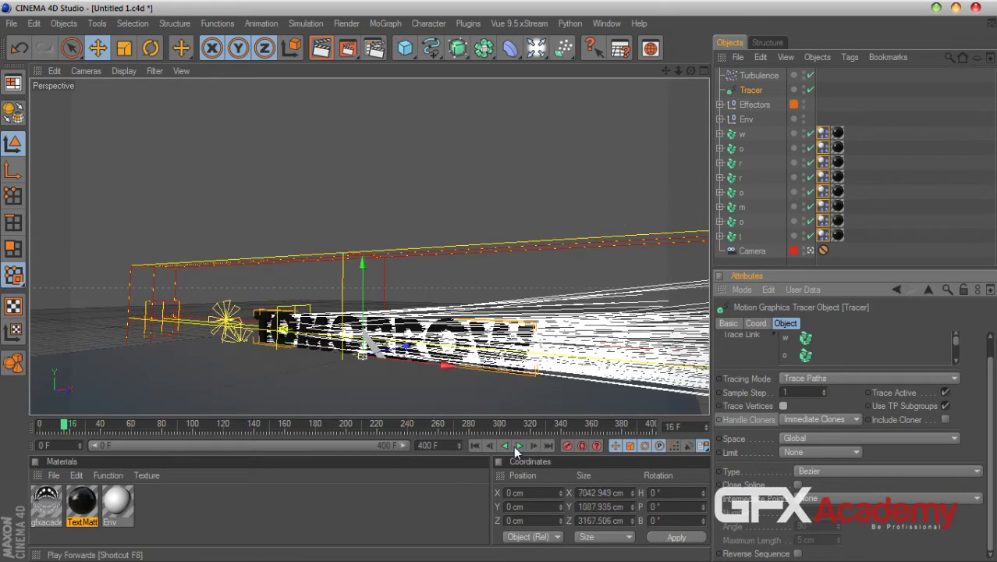
left_click(474, 445)
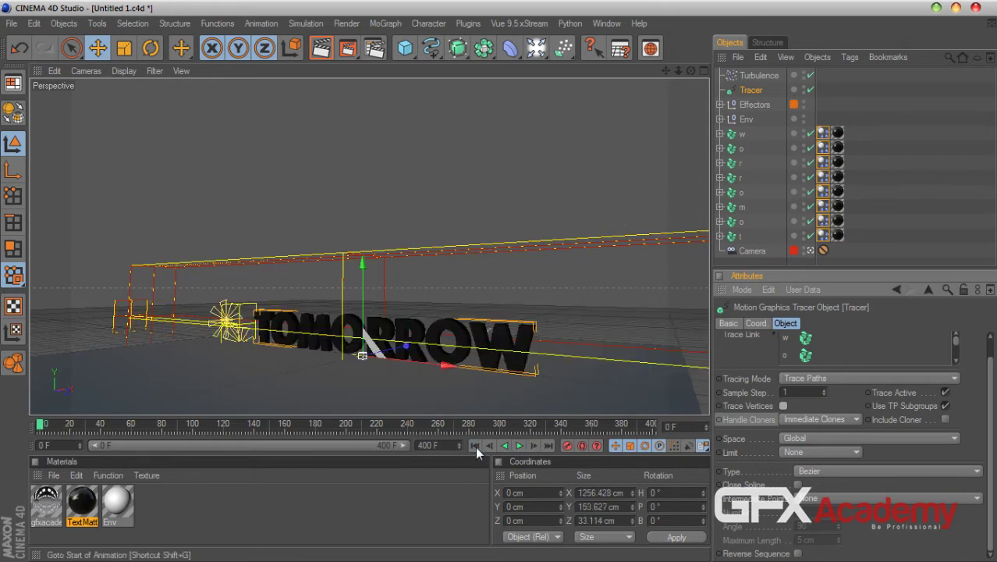
- Set the Tracer's limit to From End and leave the scene camera to inspect the trails from a free view
left_click(818, 451)
left_click(811, 490)
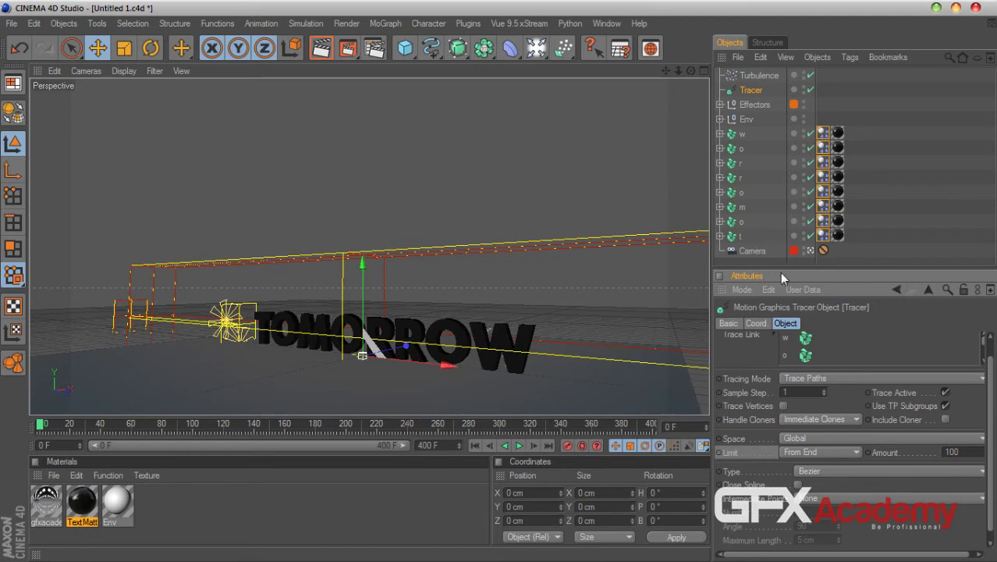
left_click(810, 250)
left_click_drag(690, 70, 692, 74)
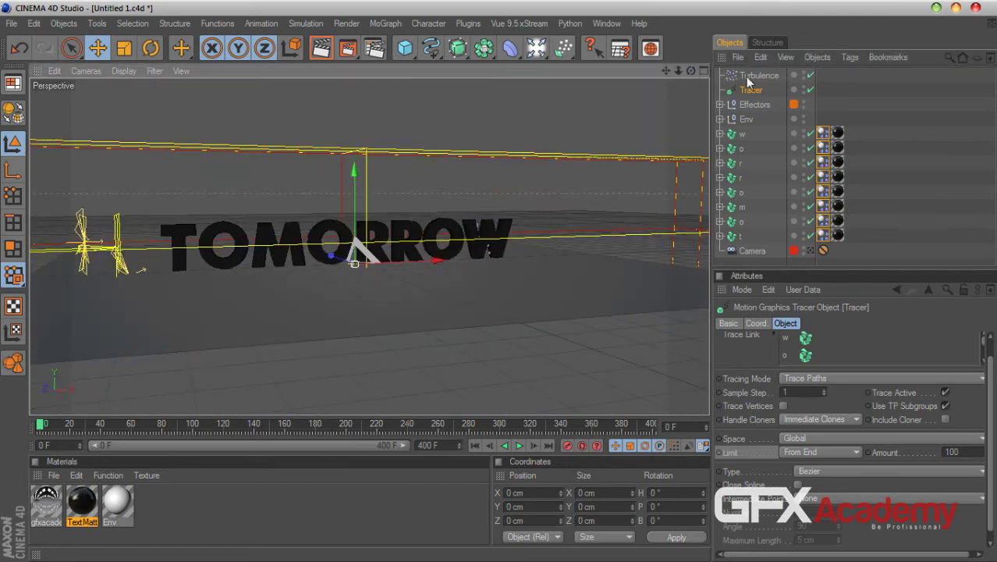
mouse_move(678, 70)
left_mouse_down()
mouse_move(584, 216)
mouse_move(651, 160)
left_mouse_up()
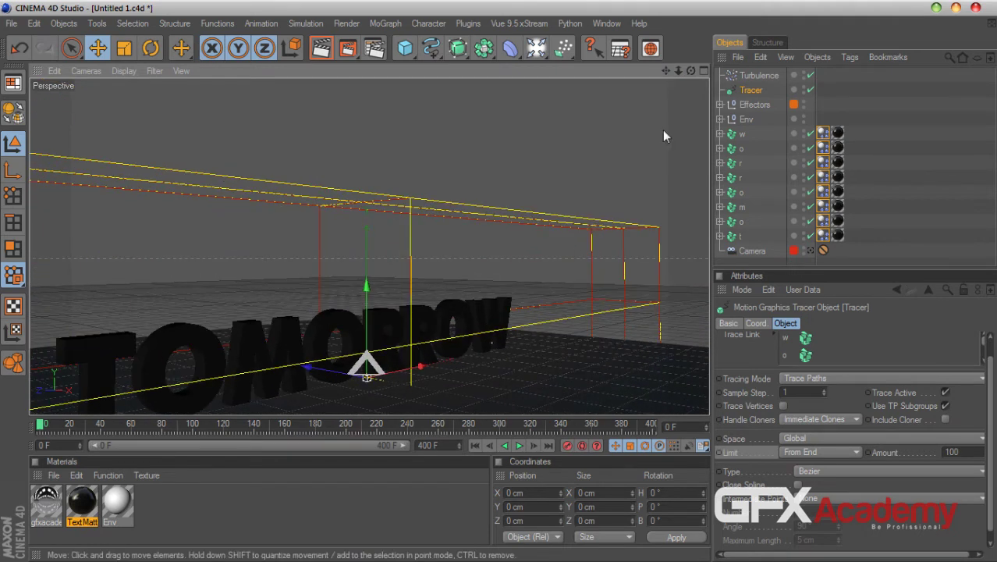
left_click_drag(665, 70, 666, 71)
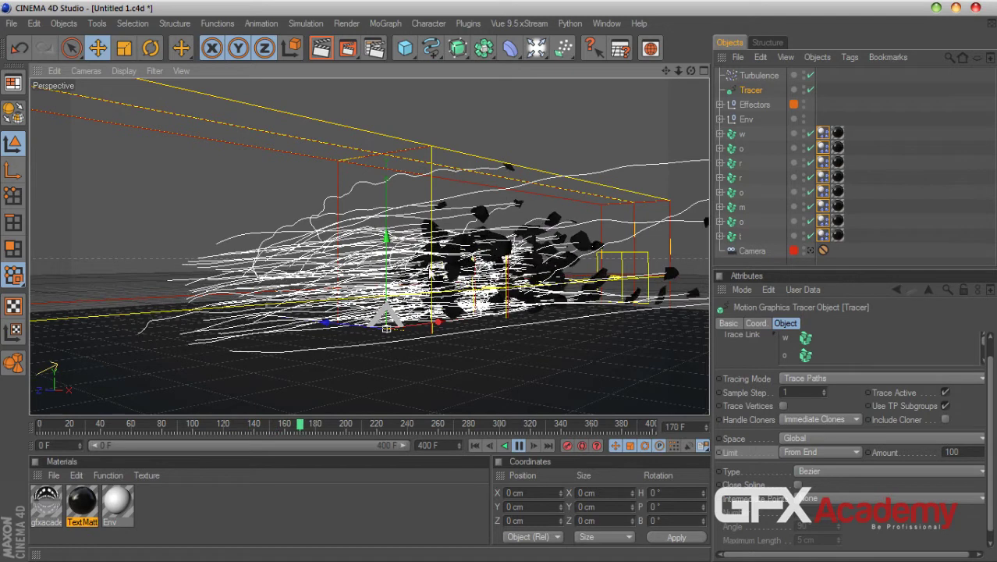
- Set the Tracer's limit amount to 50, replay the animation and look through the scene camera again
left_click(948, 452)
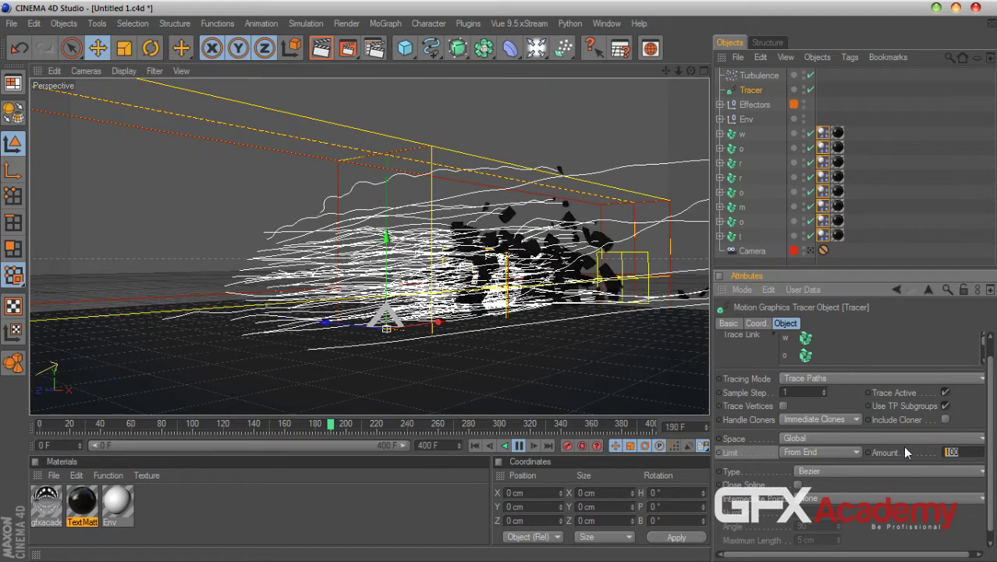
type("50")
key("Return")
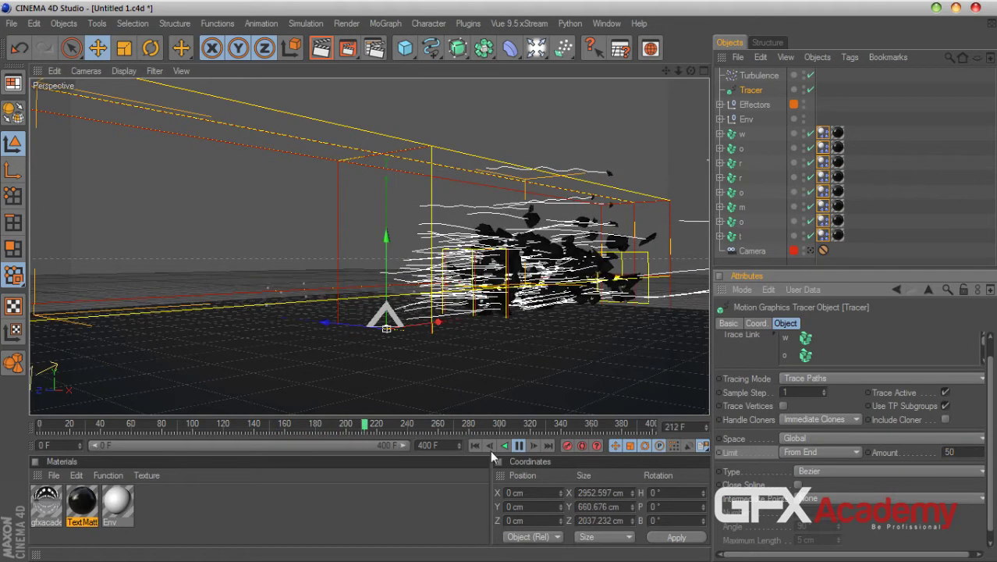
left_click(473, 445)
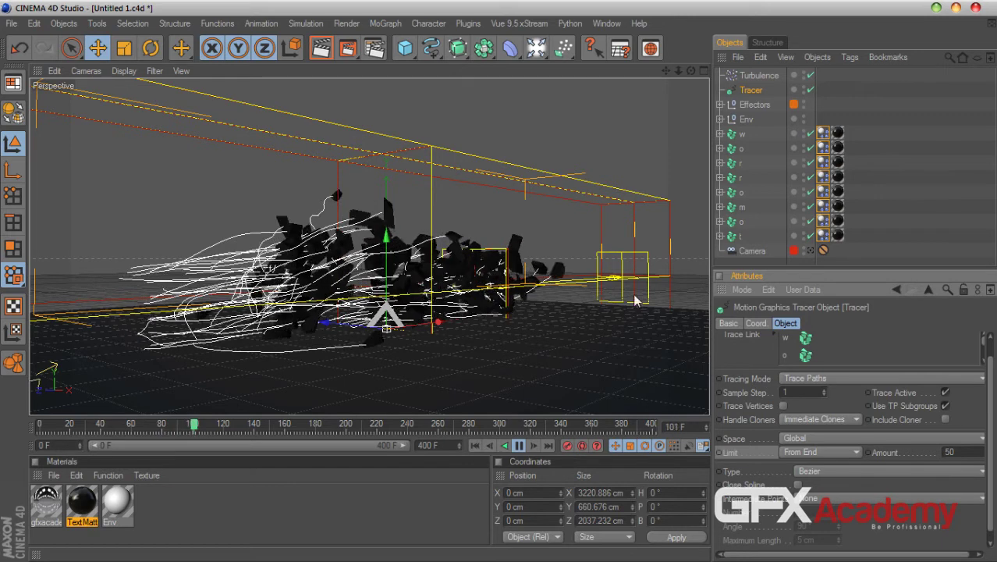
left_click(811, 250)
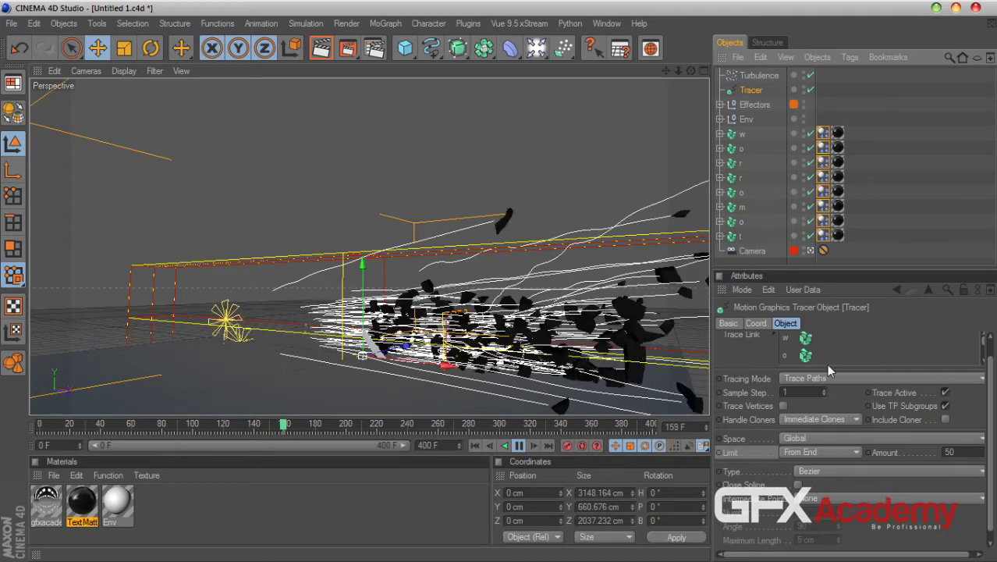
- Try the other Space option on the Tracer and set it back to Global
left_click(809, 435)
left_click(807, 470)
left_click(809, 439)
left_click(807, 457)
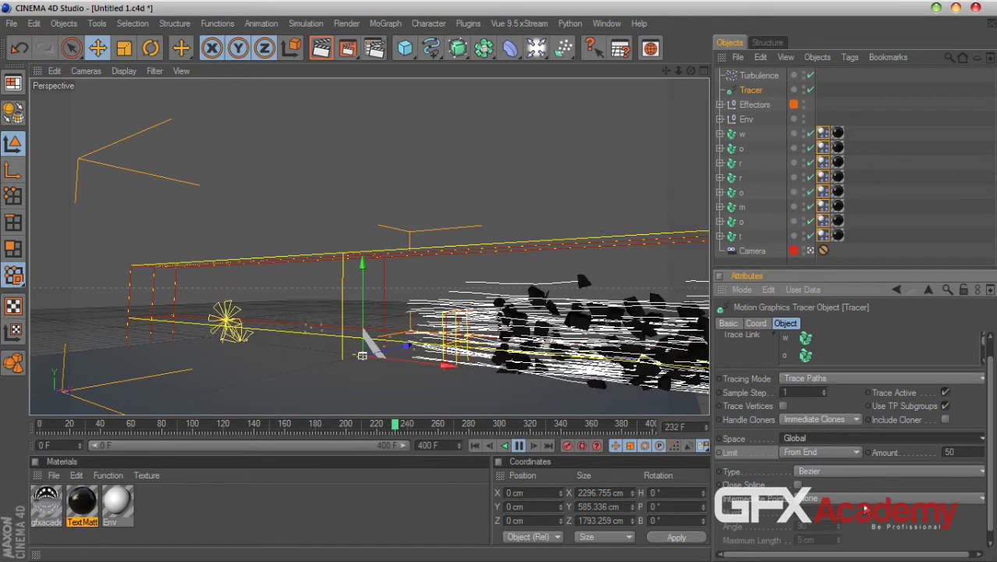
- Set the Tracer's intermediate points to Adaptive with a 5° angle, replay the animation and stop it at the first frame
left_click(856, 503)
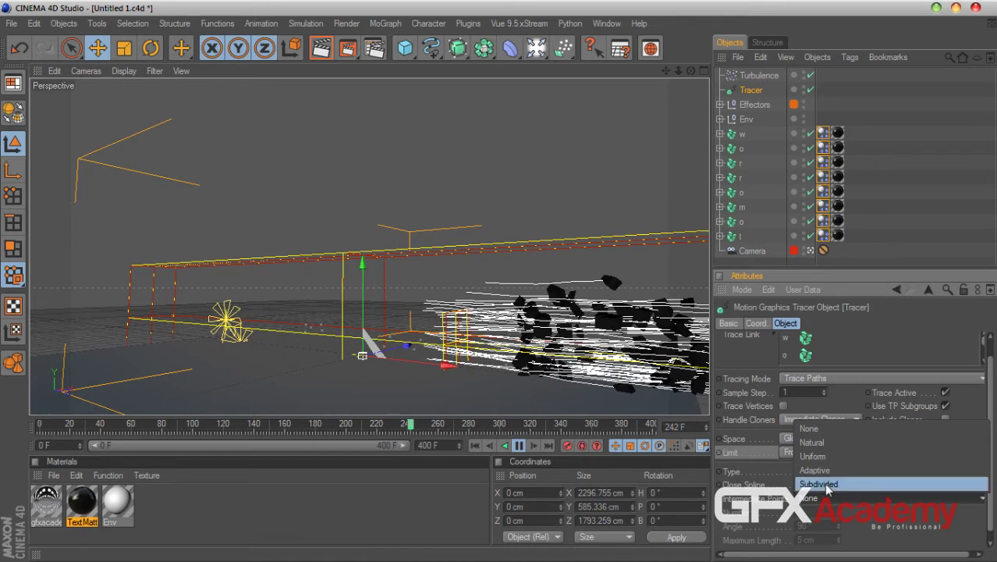
left_click(826, 470)
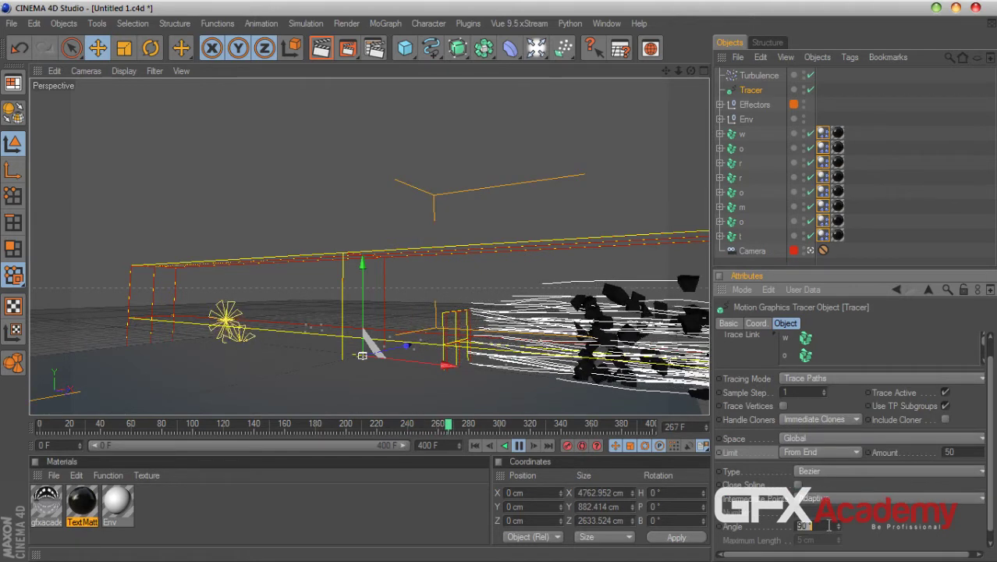
type("5")
key("Return")
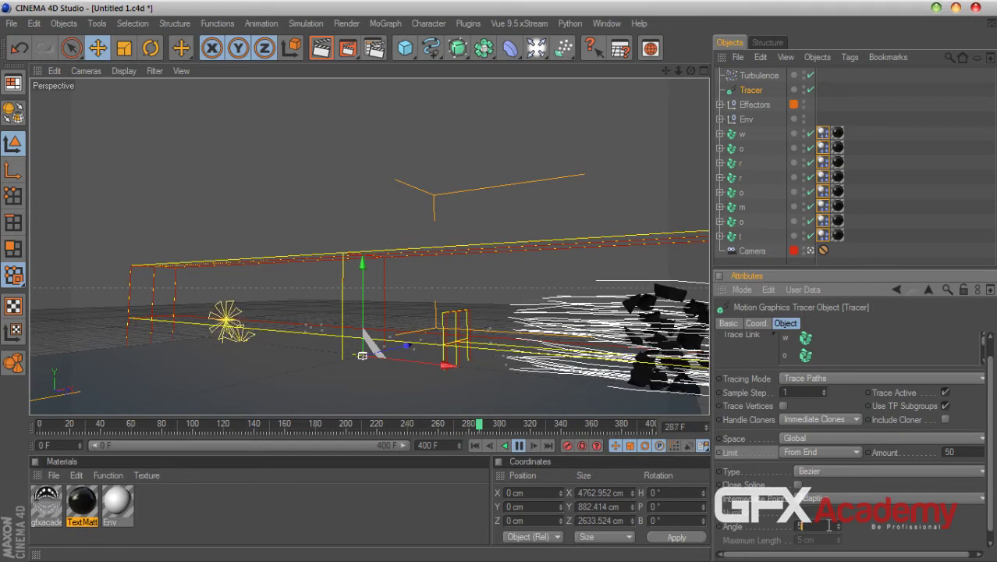
left_click(475, 446)
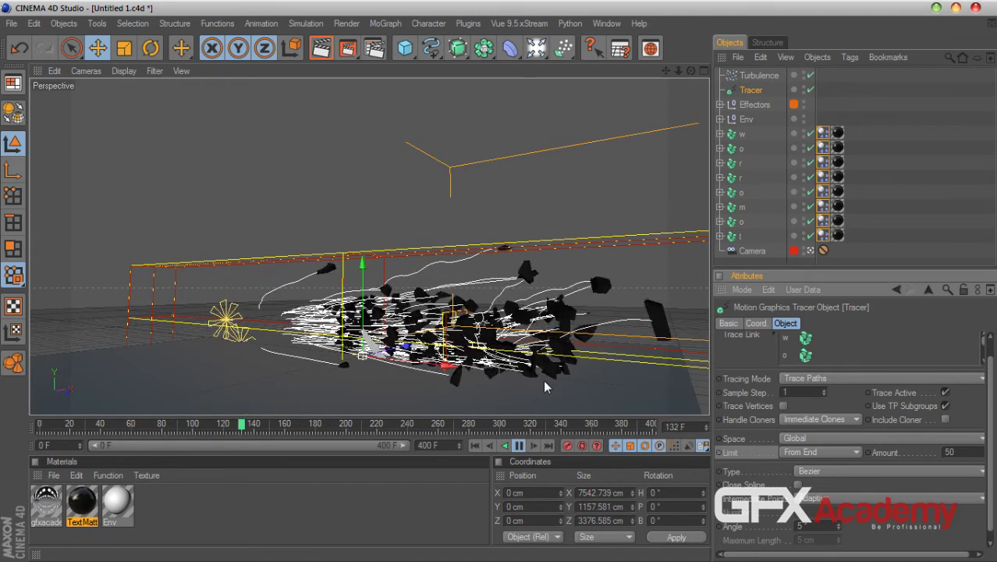
left_click(518, 446)
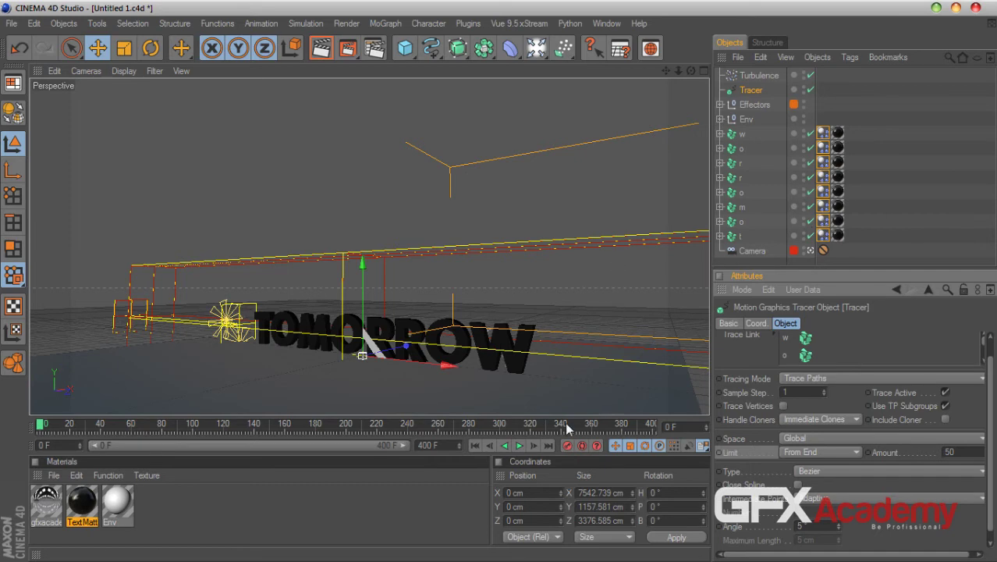
- Open the camera's coordinates and keyframe its position, scale and rotation at frame 0
left_click(737, 250)
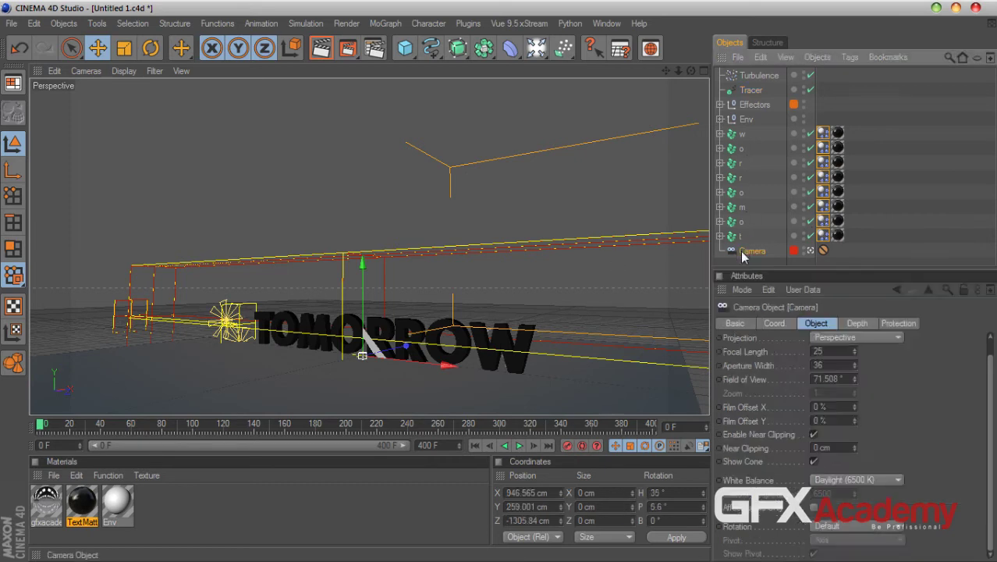
left_click(778, 327)
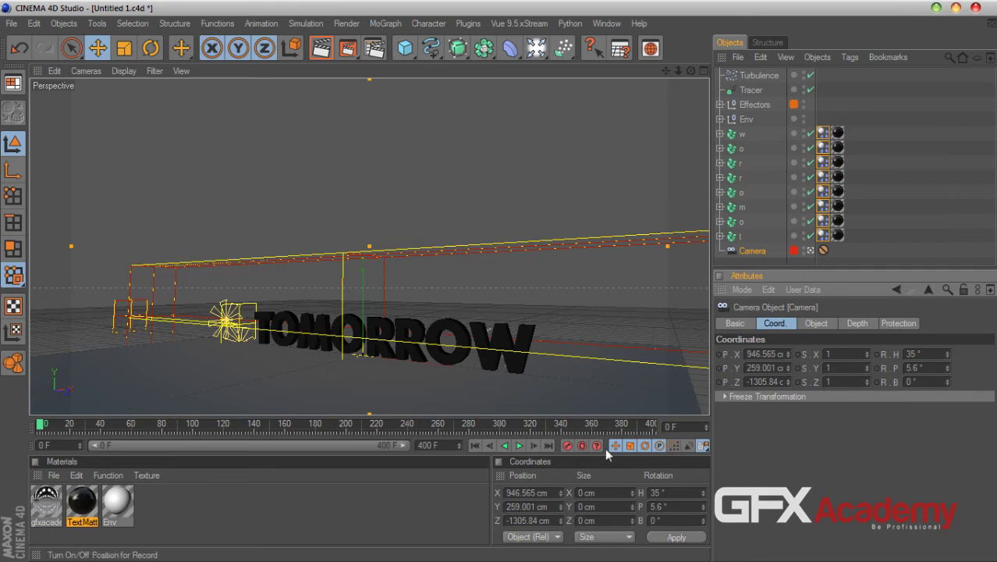
left_click(521, 449)
left_click(477, 449)
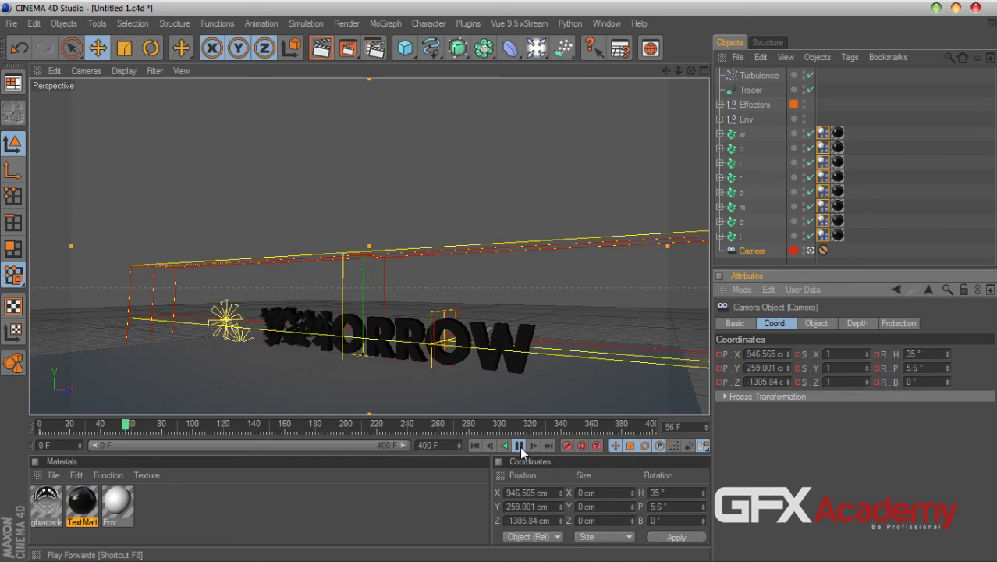
- Advance the animation and stop it at frame 74
left_click(519, 445)
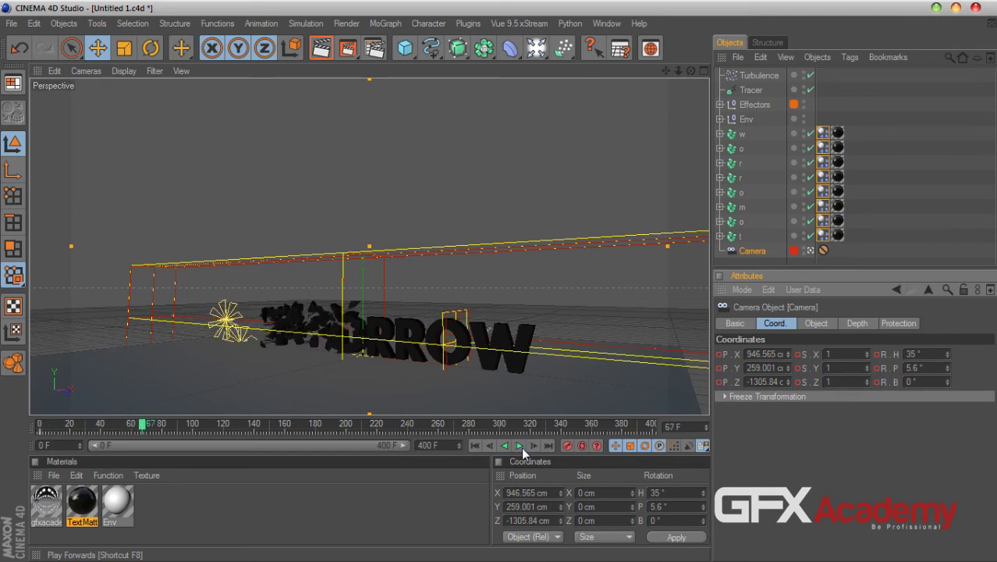
left_click(520, 445)
left_click(520, 446)
- Delete the Protection tag from the camera
left_click(679, 71)
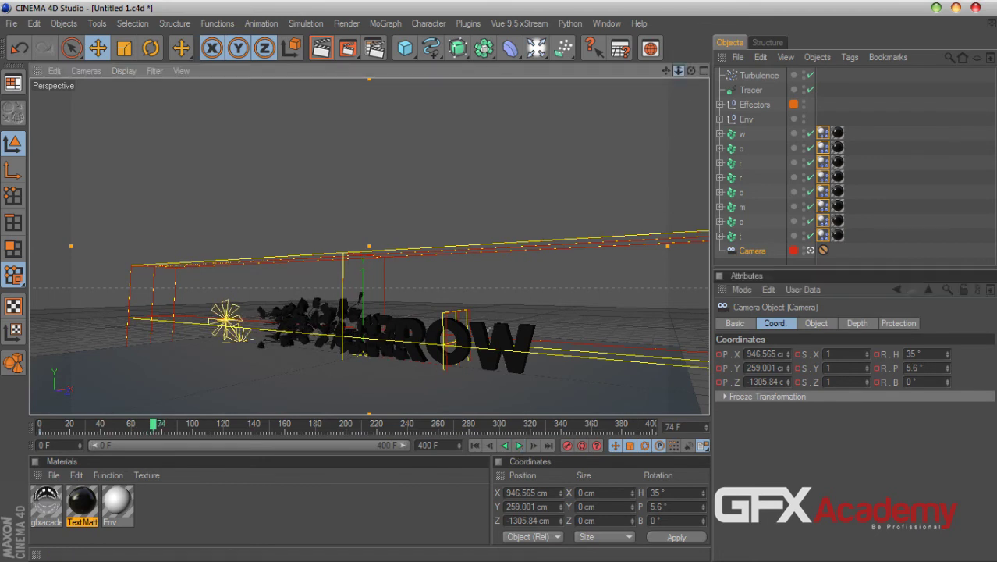
left_click(824, 251)
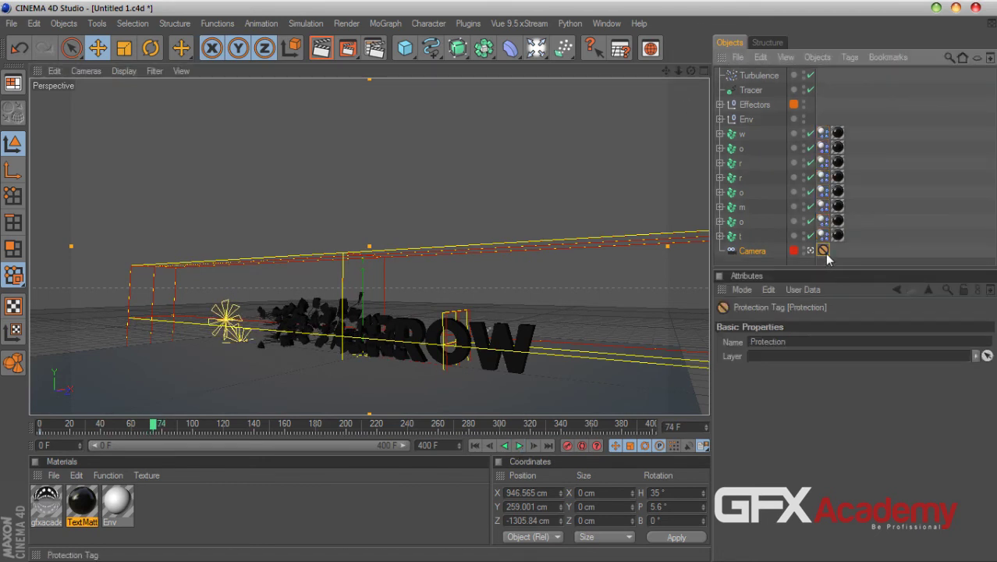
key("Delete")
- Move the camera closer to the text at frame 74, to about X 850, Y 276, Z -1168 cm, and select it
left_click(742, 207)
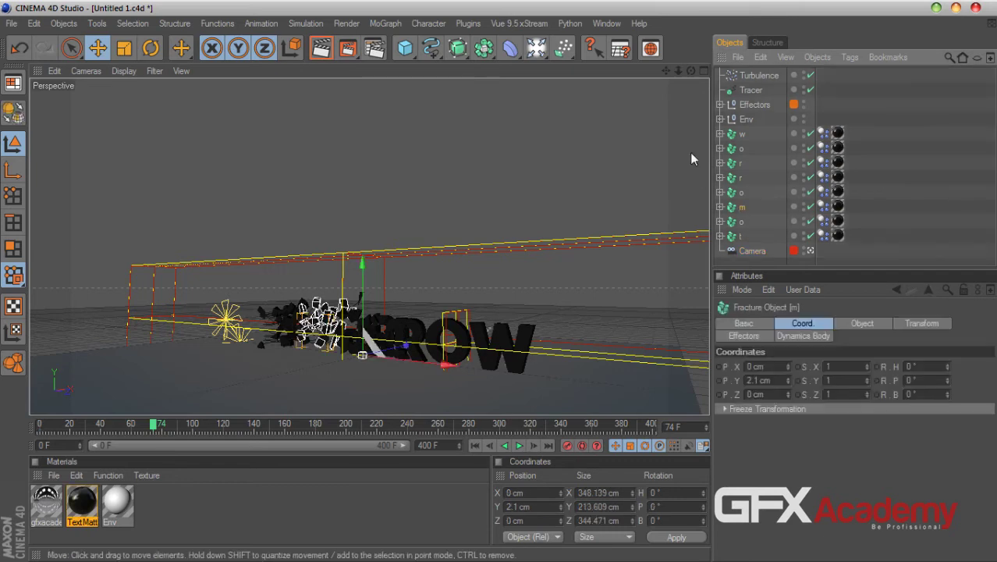
left_click(679, 71)
left_click_drag(679, 71, 698, 71)
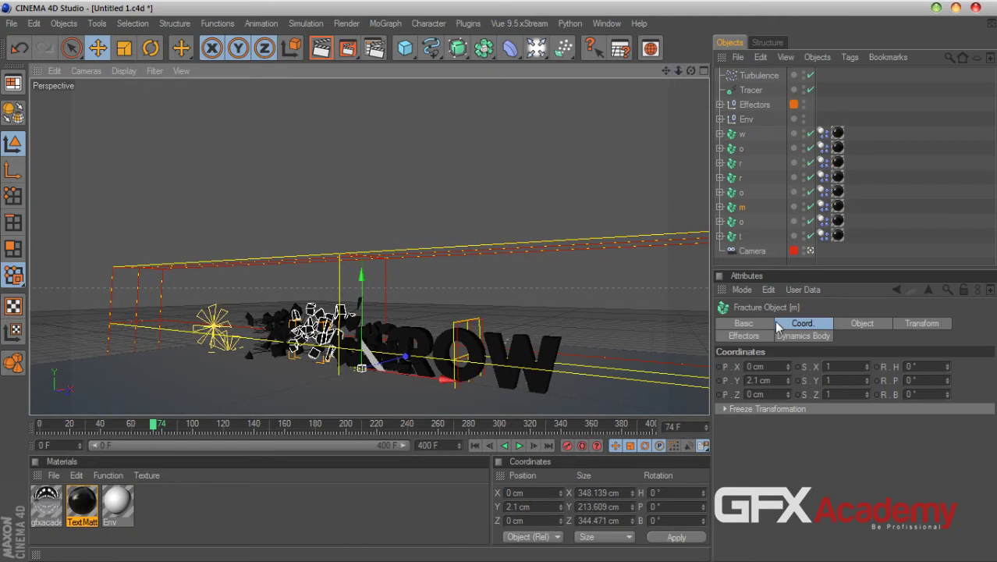
left_click(761, 252)
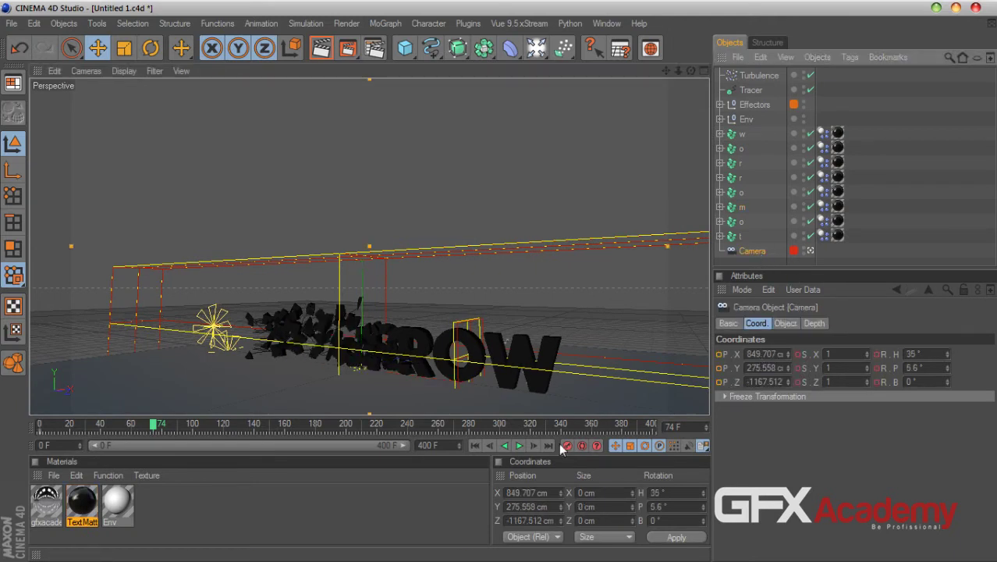
- Play the camera move from frame 0 to review it, stop playback and return to the start
left_click(477, 447)
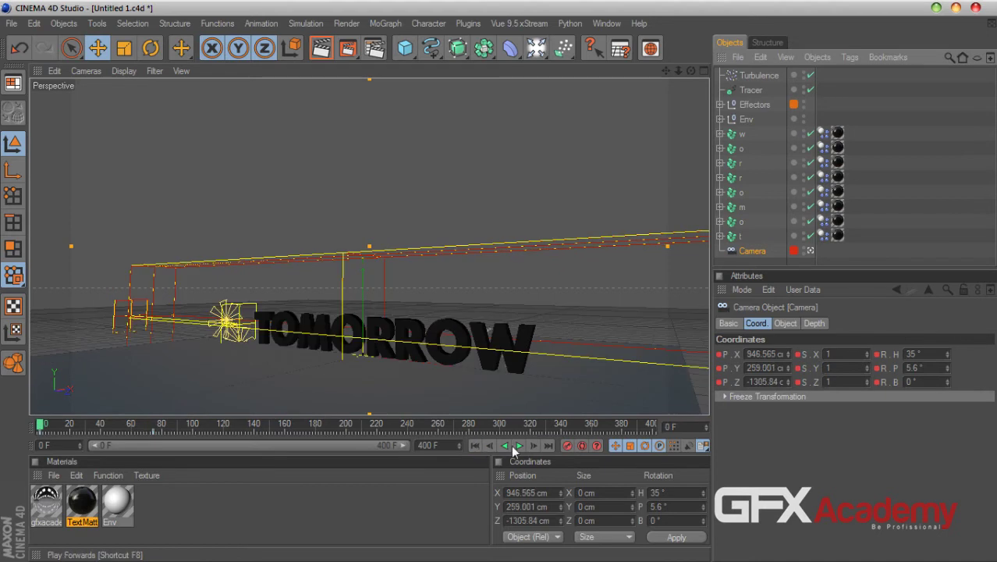
left_click(520, 446)
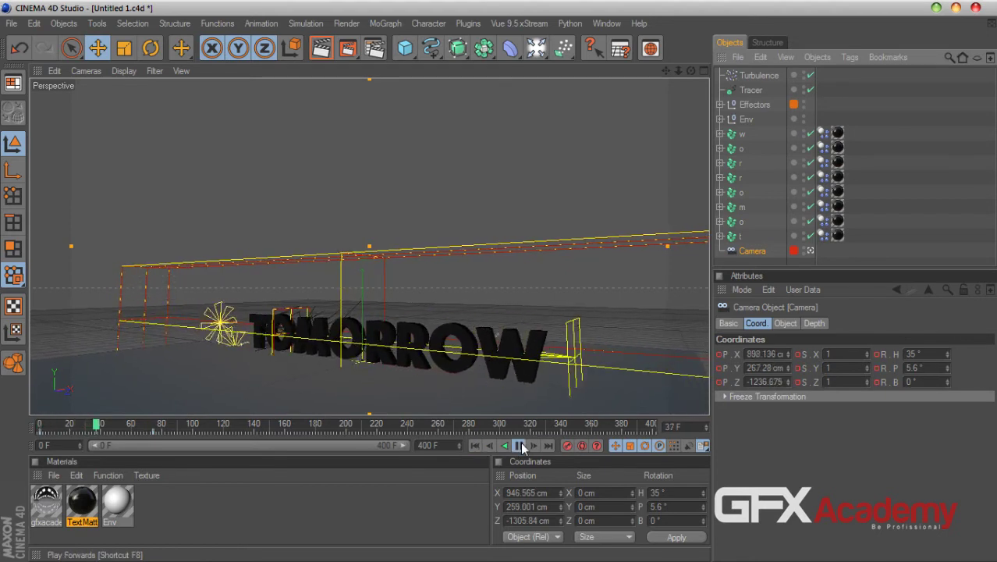
left_click(521, 446)
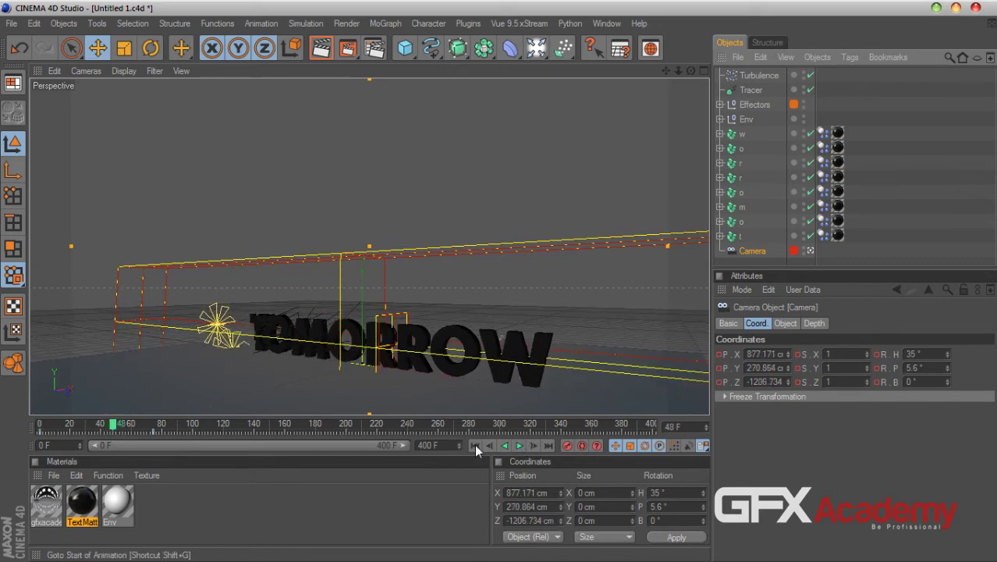
left_click(476, 446)
- Retime the camera move by shifting its second keyframe to frame 160 and its first keyframe to frame 50
left_click(155, 432)
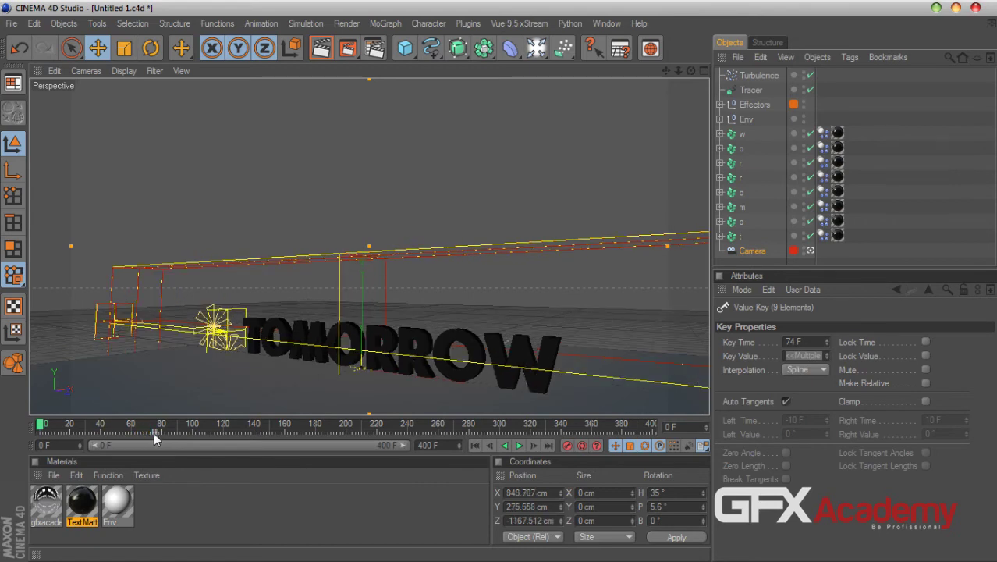
left_click_drag(159, 439, 204, 438)
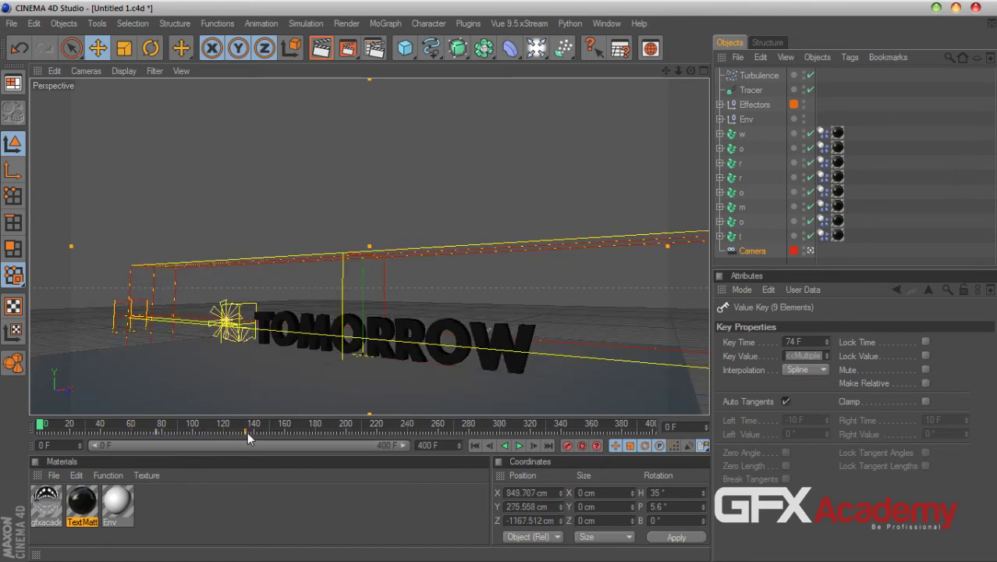
left_click_drag(273, 431, 284, 432)
left_click(517, 448)
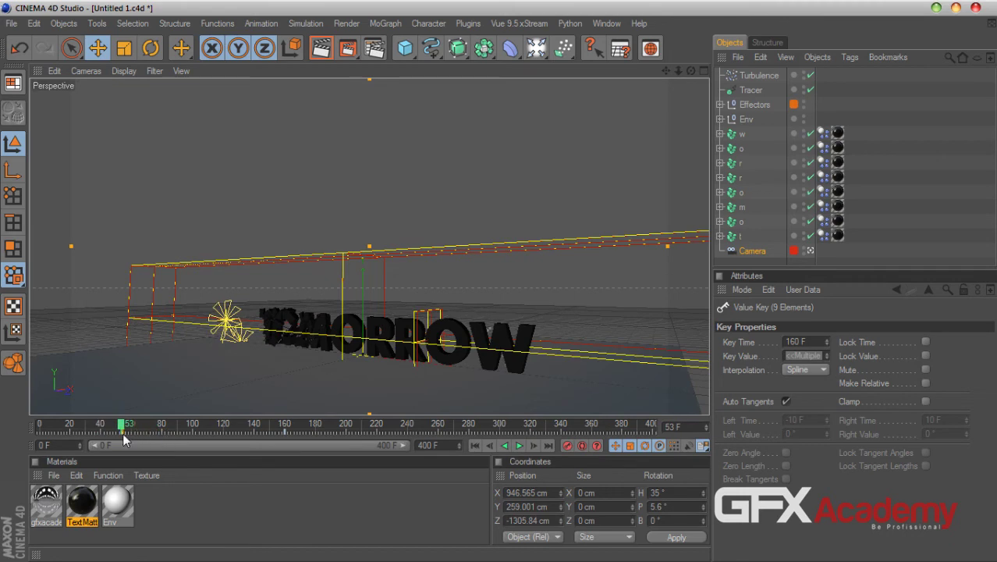
left_click_drag(121, 429, 120, 438)
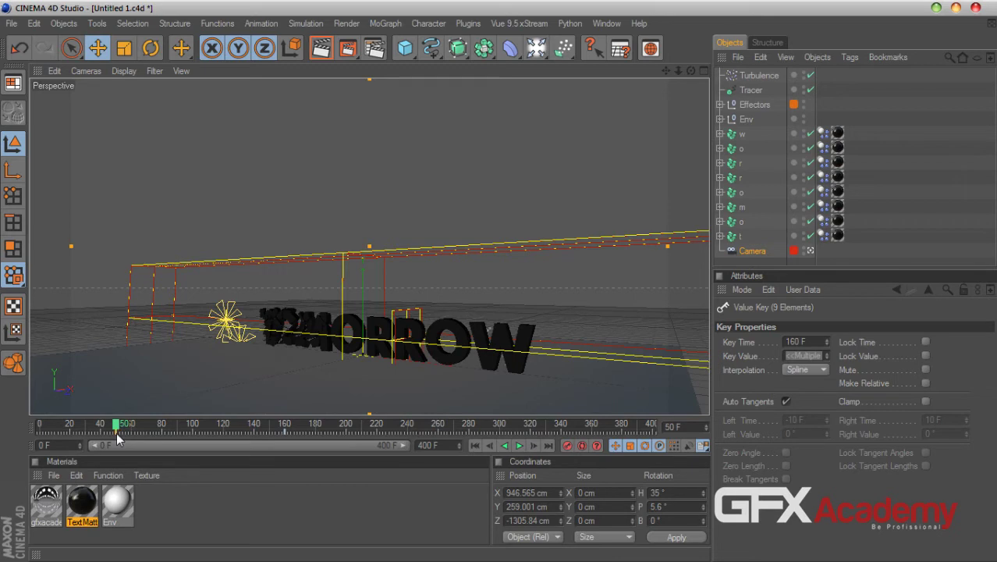
- Play the animation from the start, stop it at frame 112 and keyframe the camera there
left_click(474, 444)
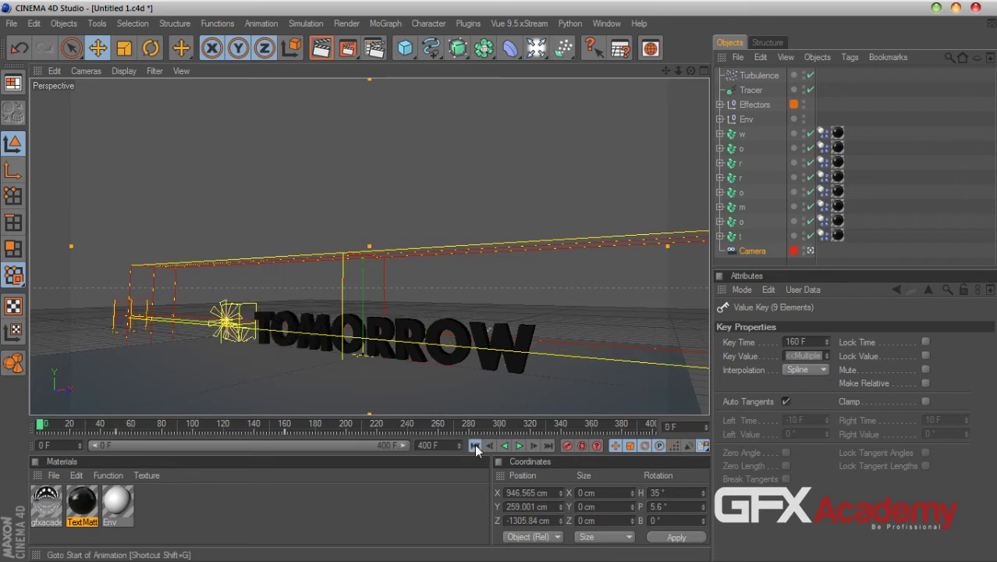
left_click(519, 445)
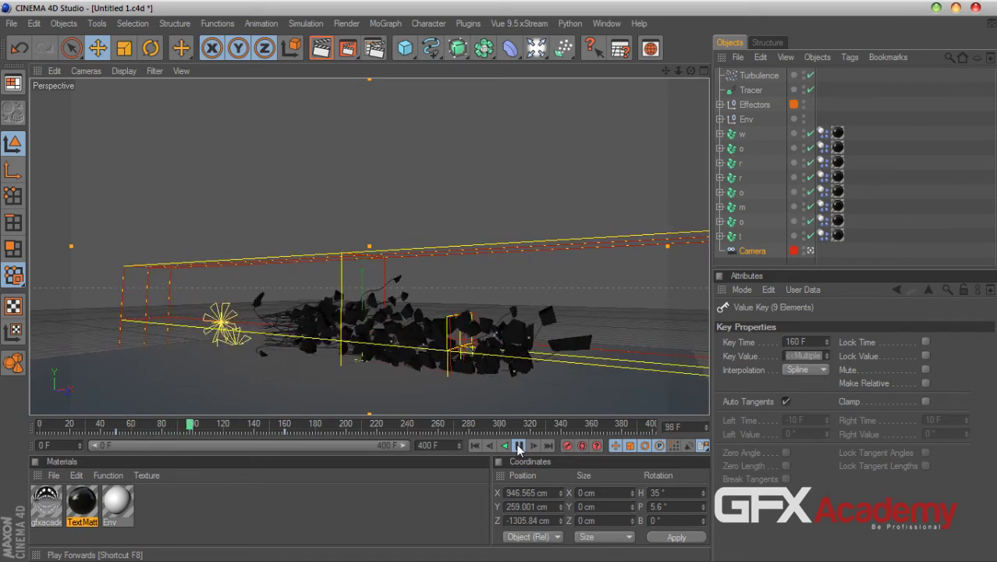
left_click(518, 446)
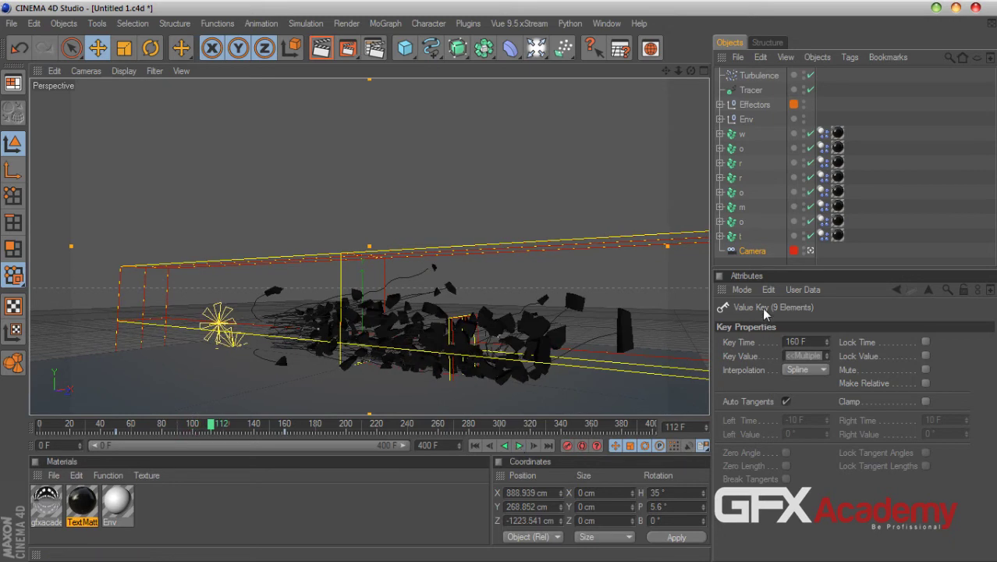
left_click(753, 251)
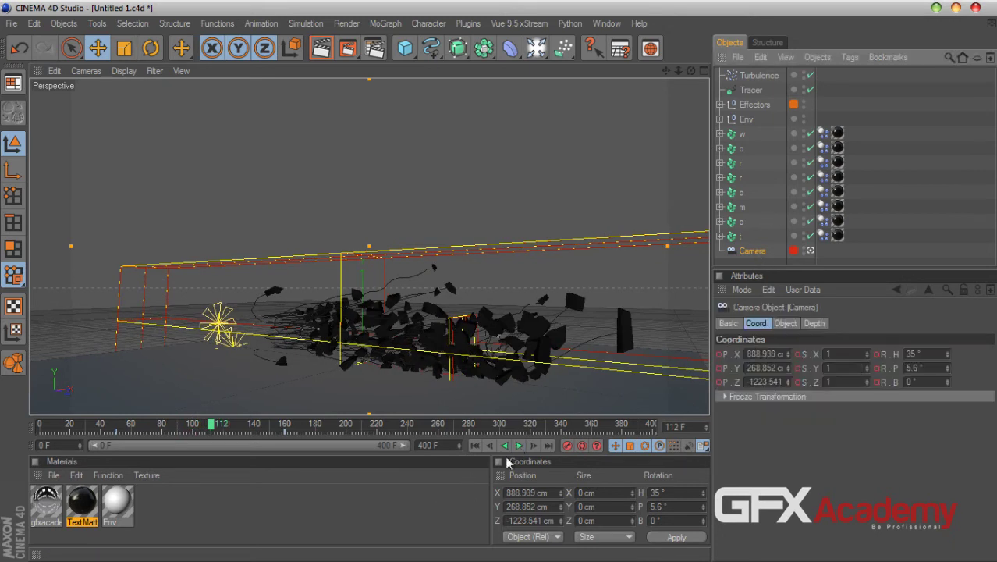
left_click(567, 446)
- At frame 160, orbit and pan the camera to about X 894, Y 181, Z -1227 cm with heading 17.8° and pitch 6.8°, and keyframe it
left_click_drag(212, 428, 284, 436)
left_click(741, 221)
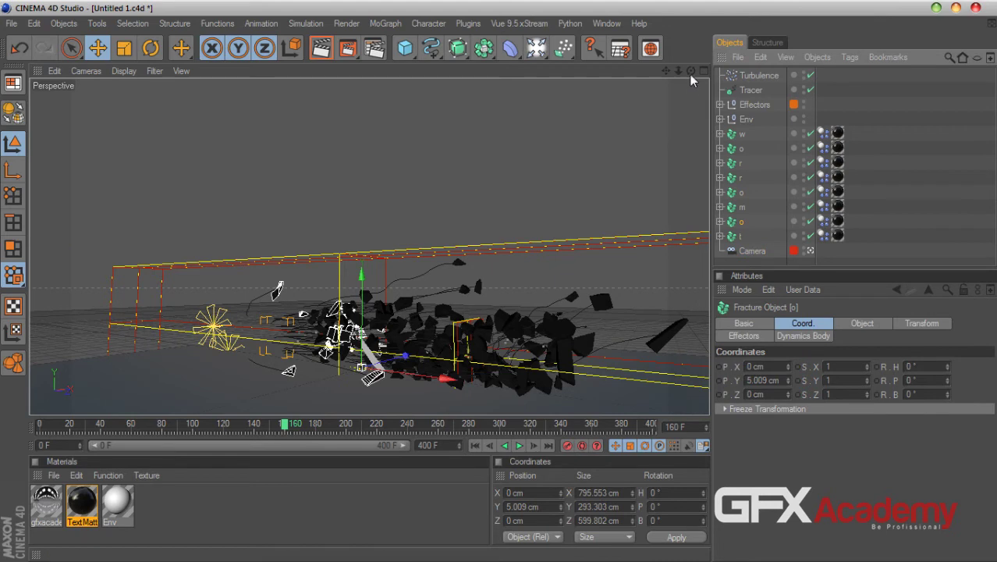
left_click_drag(689, 71, 536, 68)
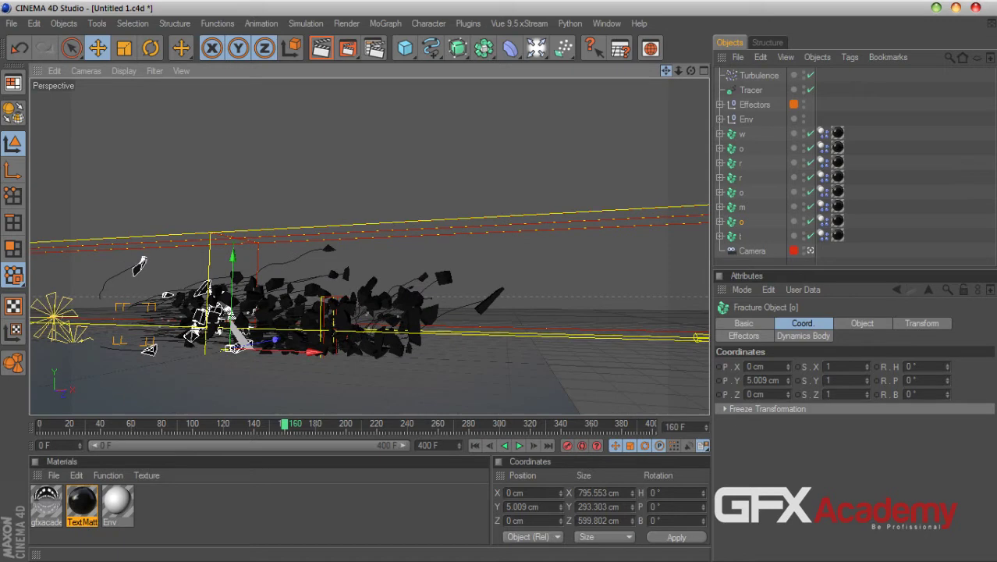
left_click(747, 251)
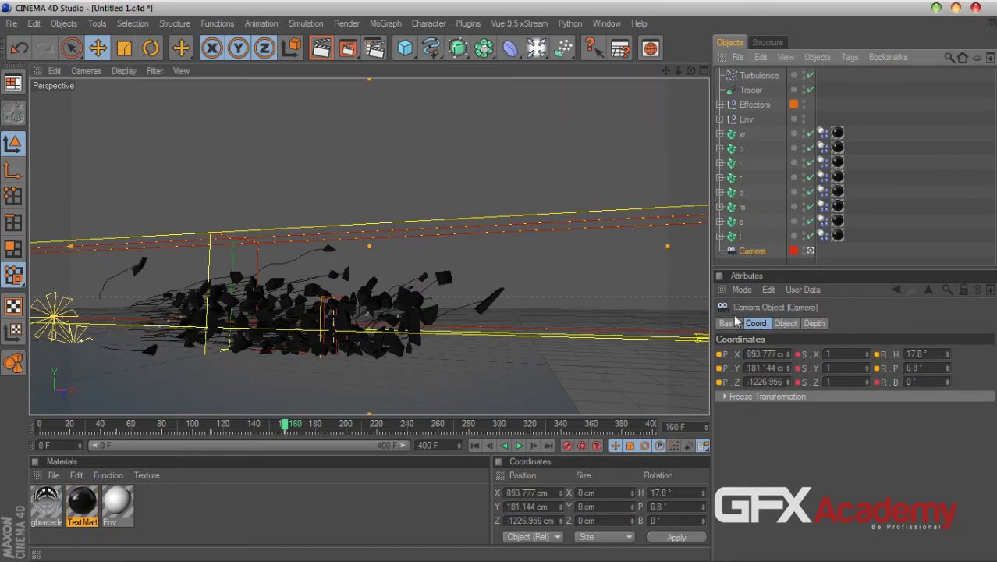
left_click(737, 238)
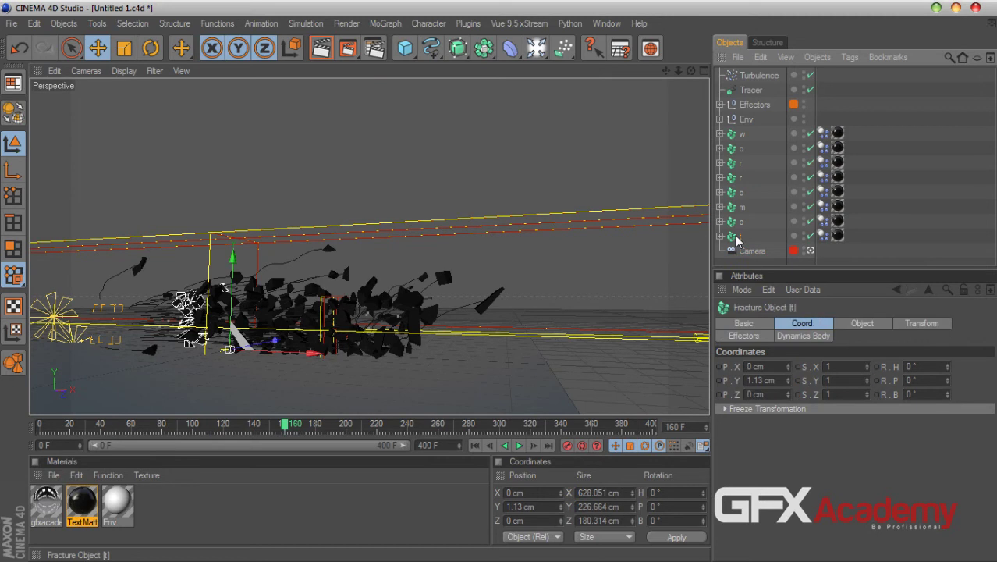
left_click(748, 251)
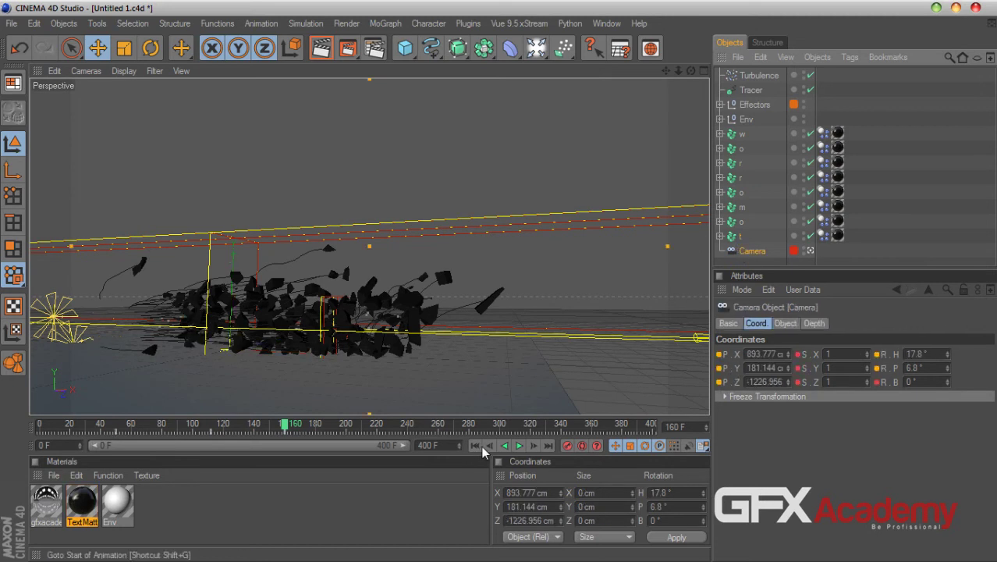
left_click(568, 445)
- Review the new move, return to frame 112 and reposition the camera to about X 1411, Y 164, Z -989 cm, recording a keyframe
left_click_drag(285, 428, 156, 428)
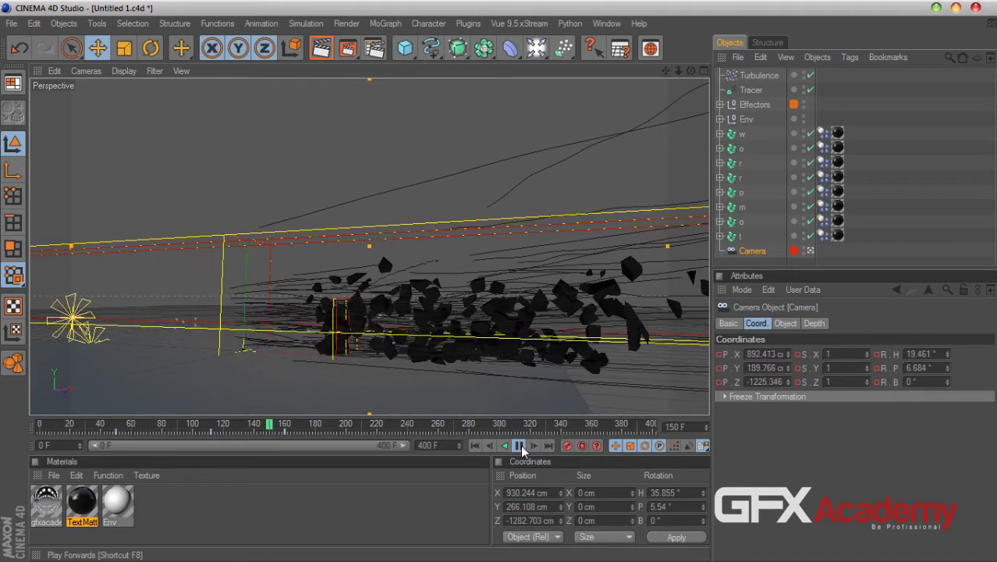
left_click(520, 446)
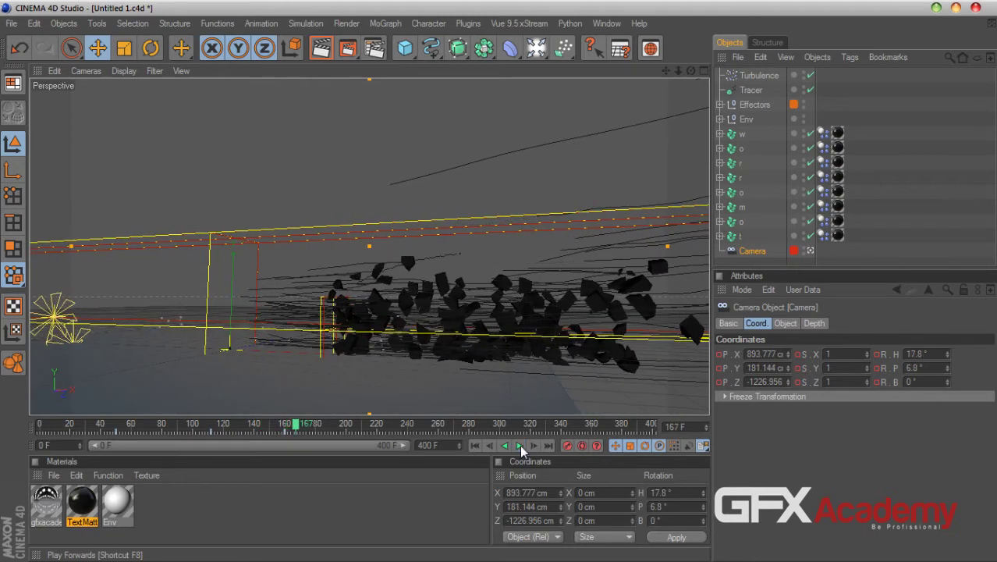
left_click_drag(301, 428, 210, 437)
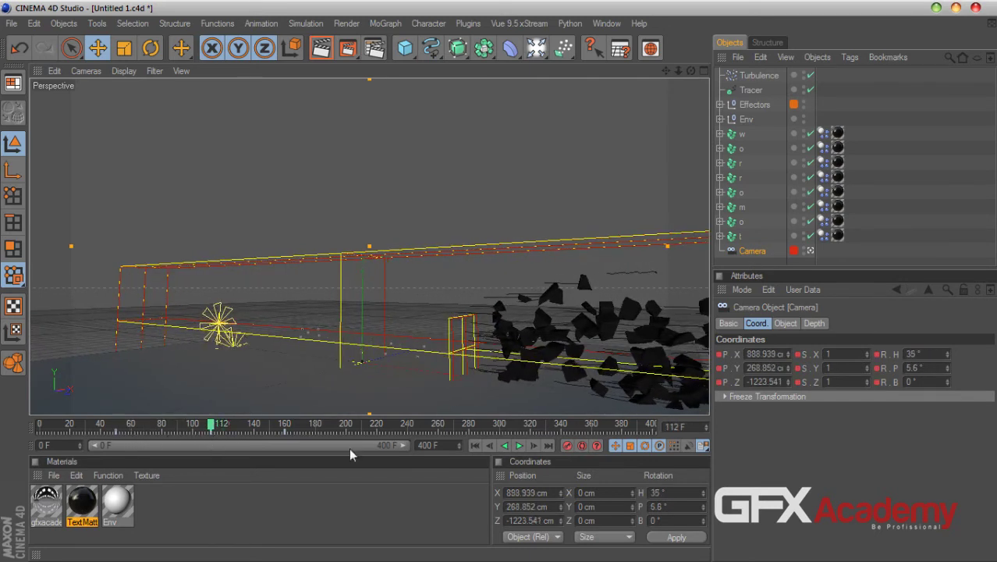
left_click_drag(666, 69, 460, 44)
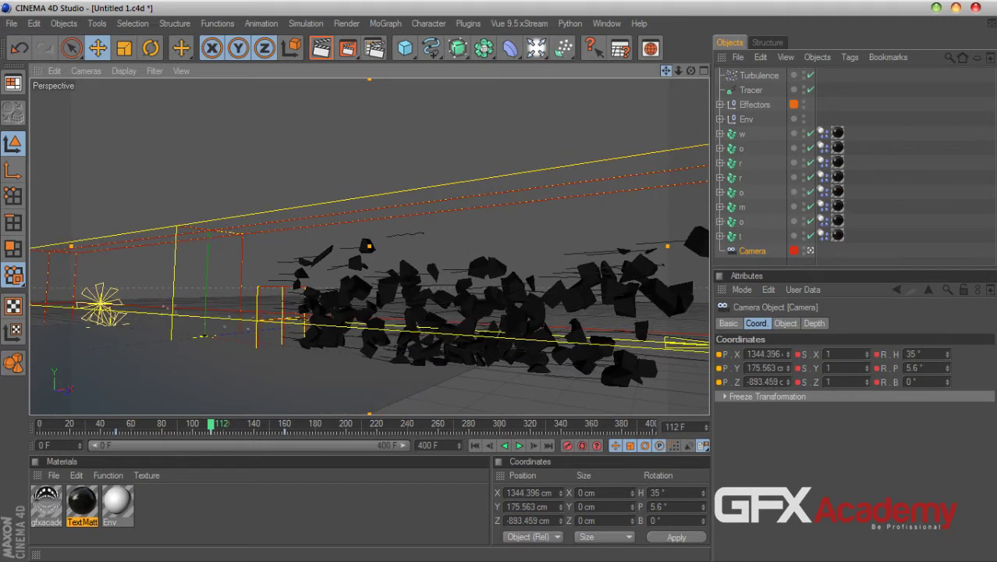
left_click_drag(678, 69, 506, 320)
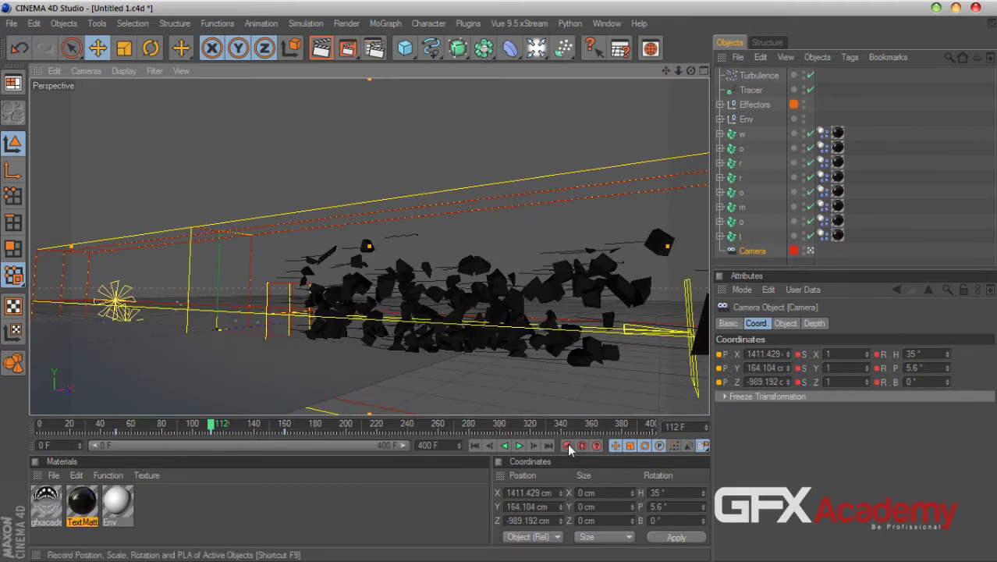
- Replay the animation from frame 0 to check the revised camera path, stopping at frame 82
left_click_drag(215, 426, 39, 428)
left_click(520, 446)
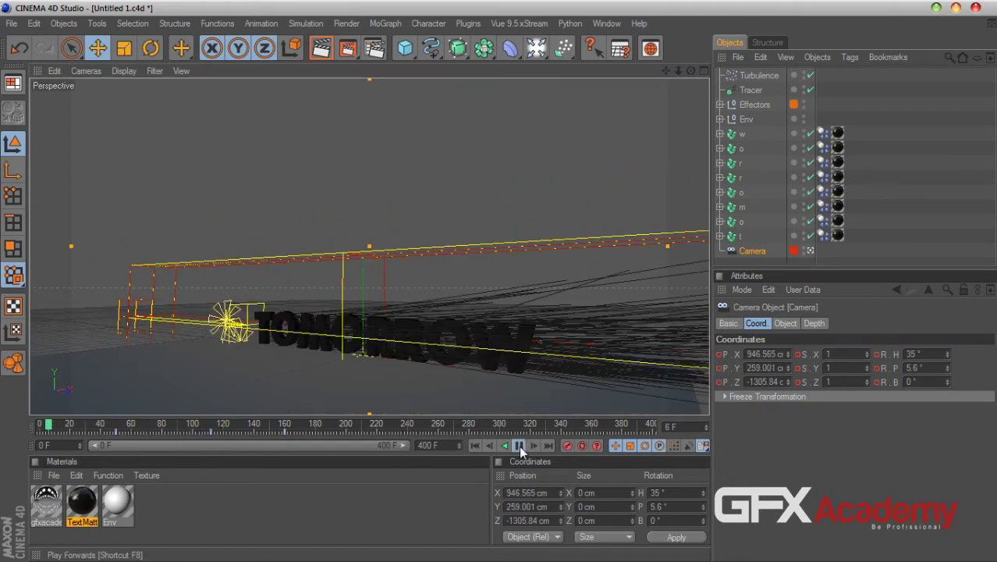
left_click(520, 446)
left_click(475, 446)
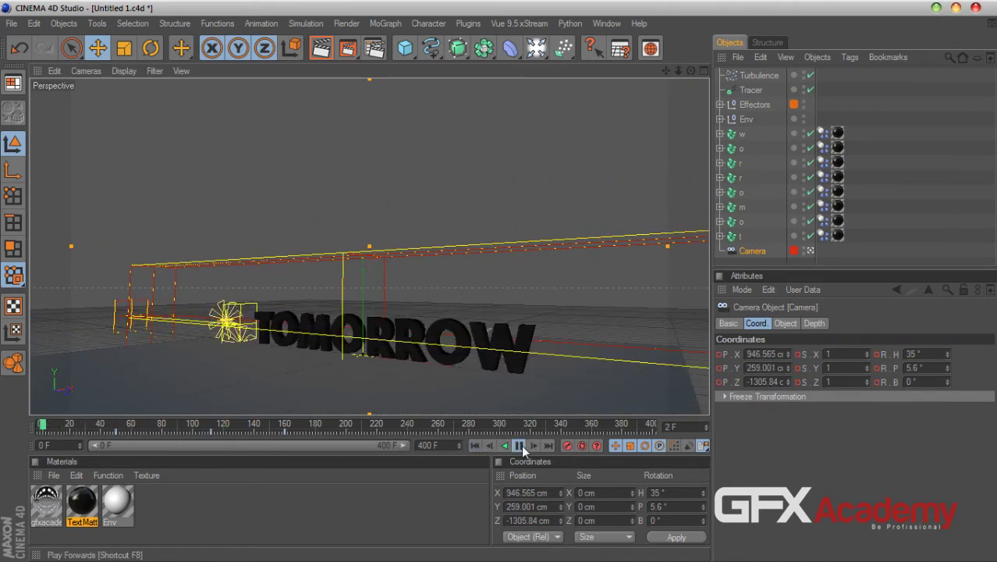
left_click(521, 447)
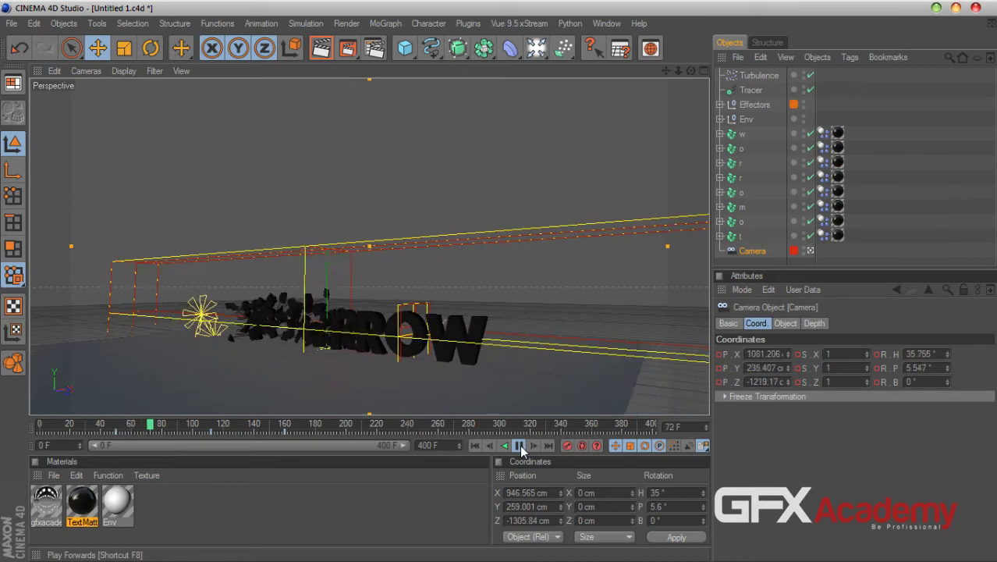
left_click(519, 446)
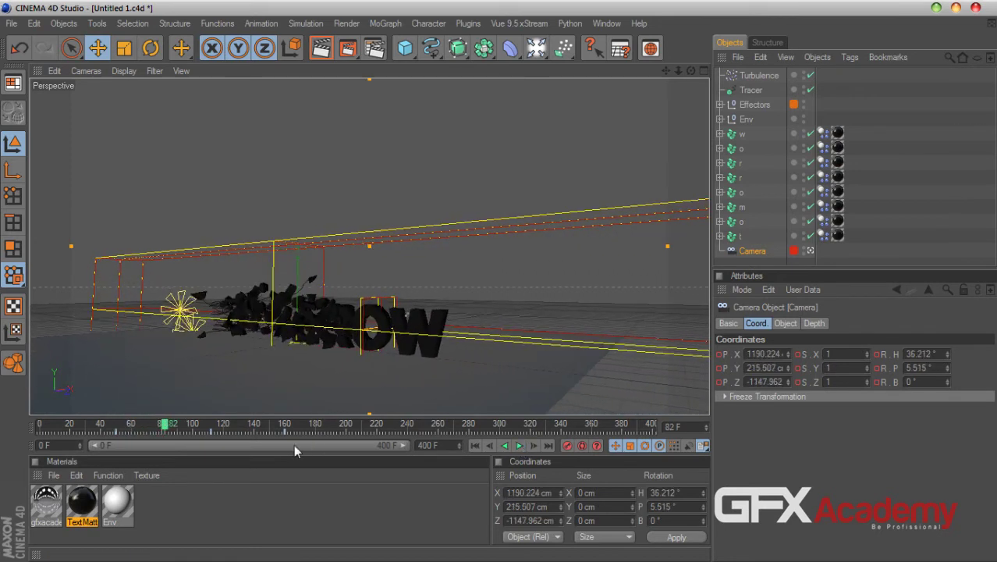
- Undo the latest camera repositioning and keyframe changes at frames 112 and 160
left_click(772, 463)
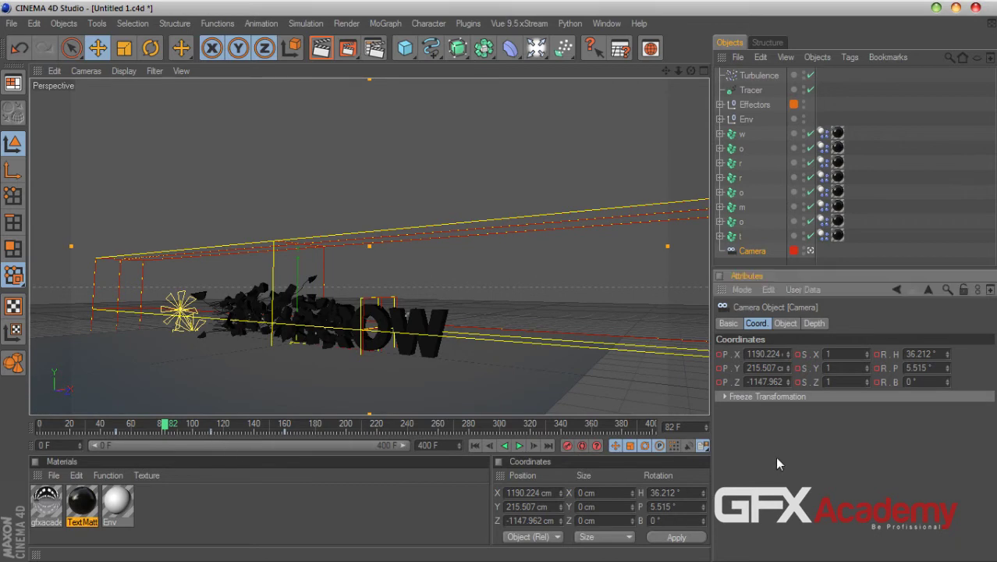
key("ctrl+z")
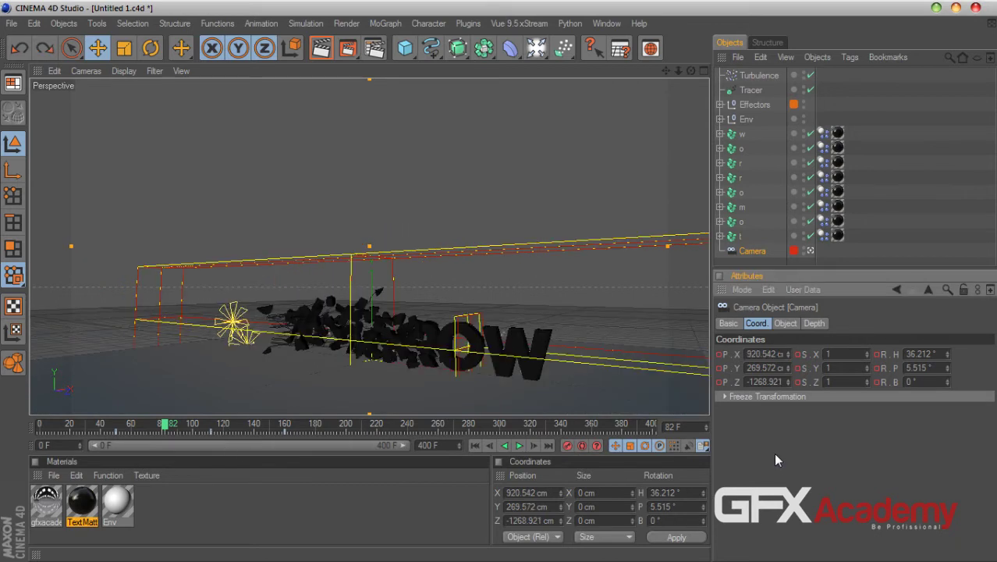
key("ctrl+z")
key("ctrl+z")
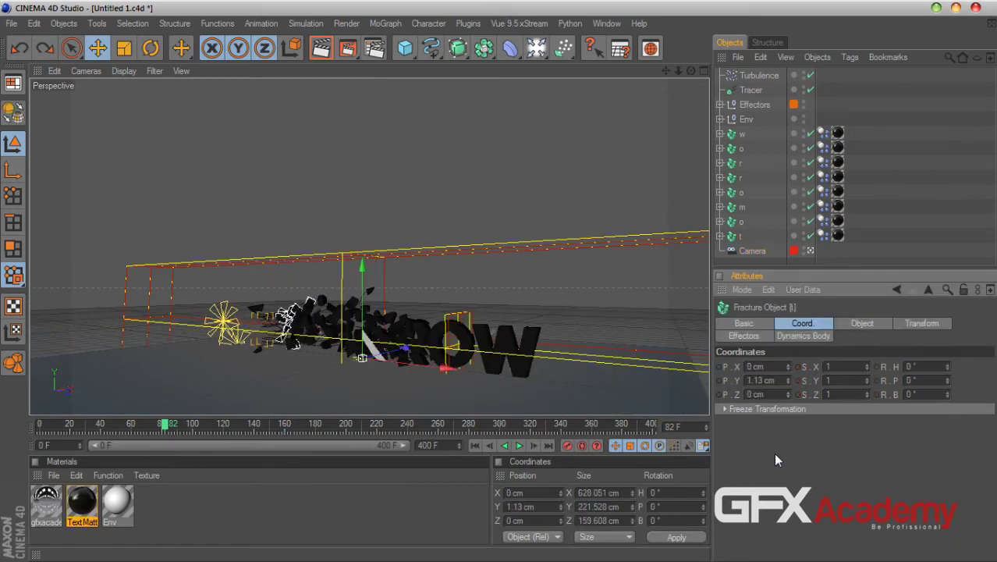
- Play the animation again from frame 0 with the camera selected, and advance it to frame 279
left_click(475, 446)
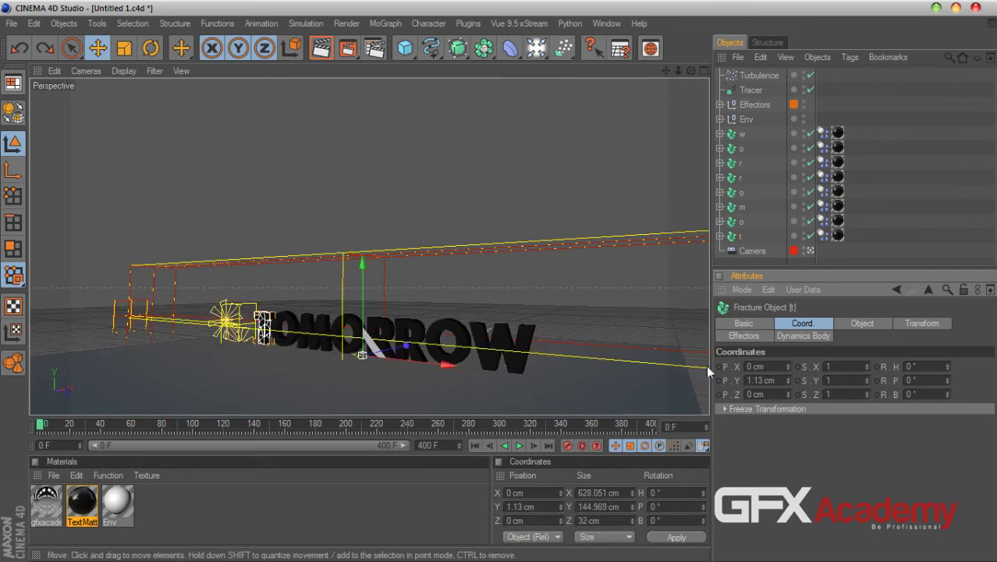
left_click(751, 250)
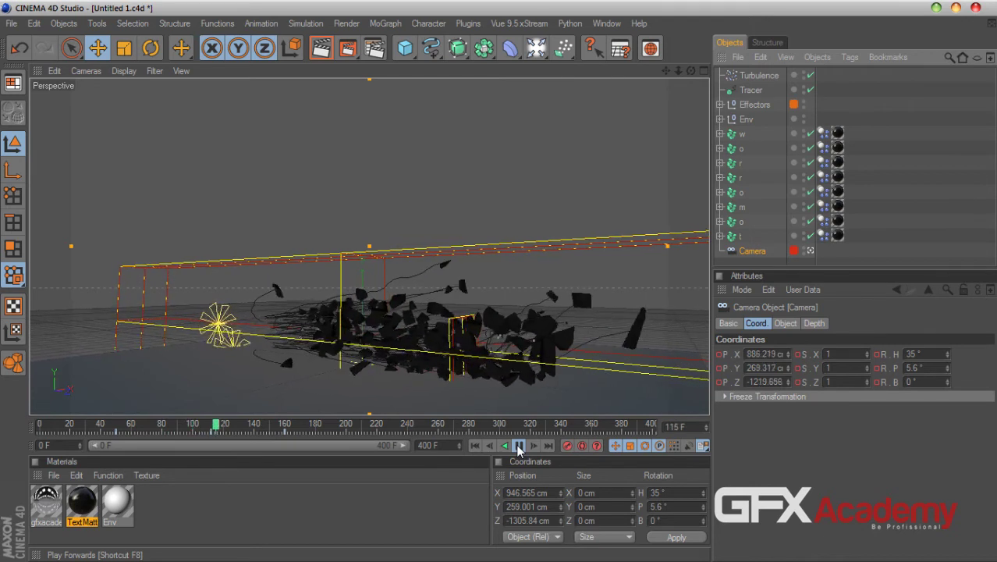
left_click(518, 446)
left_click_drag(242, 425, 469, 444)
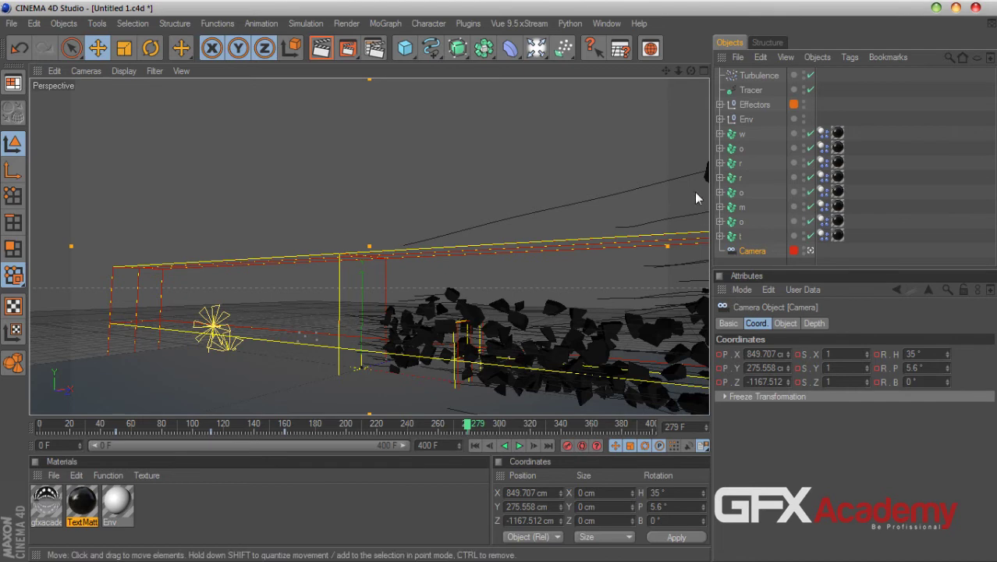
- At frame 279, set the camera to X 1344.707 cm, Y 221.558 cm and heading 22°, and record a keyframe
left_click(735, 238)
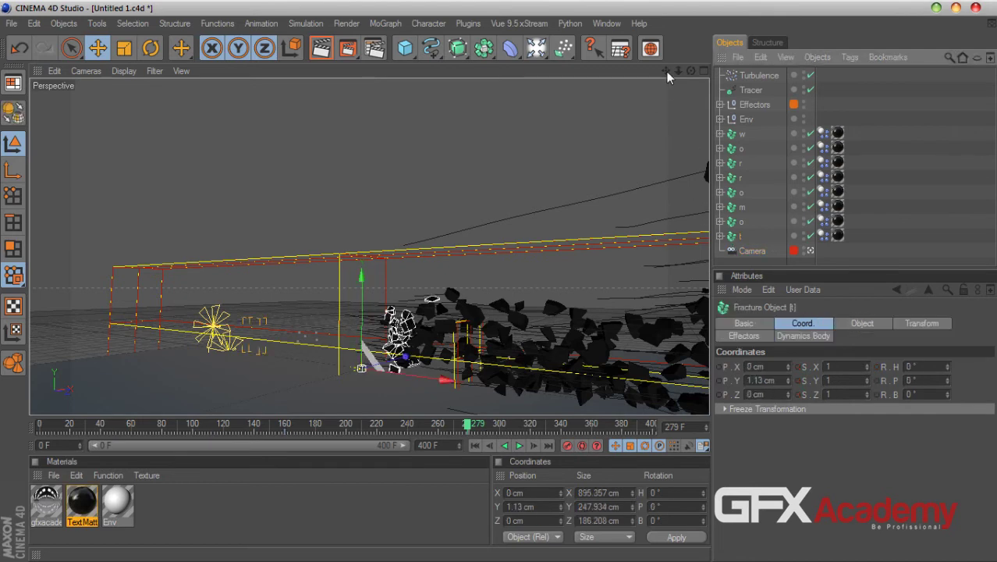
left_click(751, 251)
left_click_drag(788, 355, 807, 293)
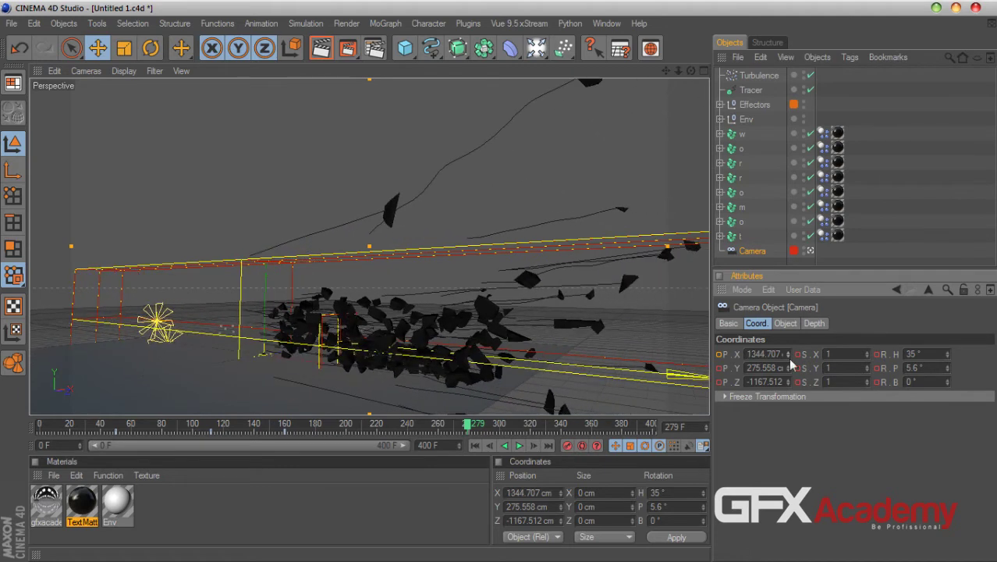
left_click_drag(788, 368, 789, 379)
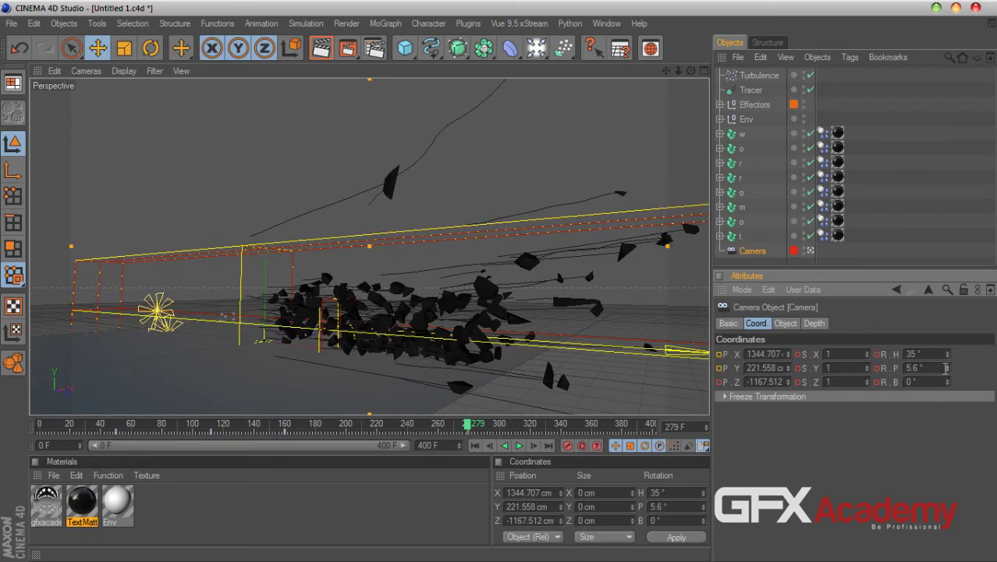
left_click_drag(947, 355, 947, 365)
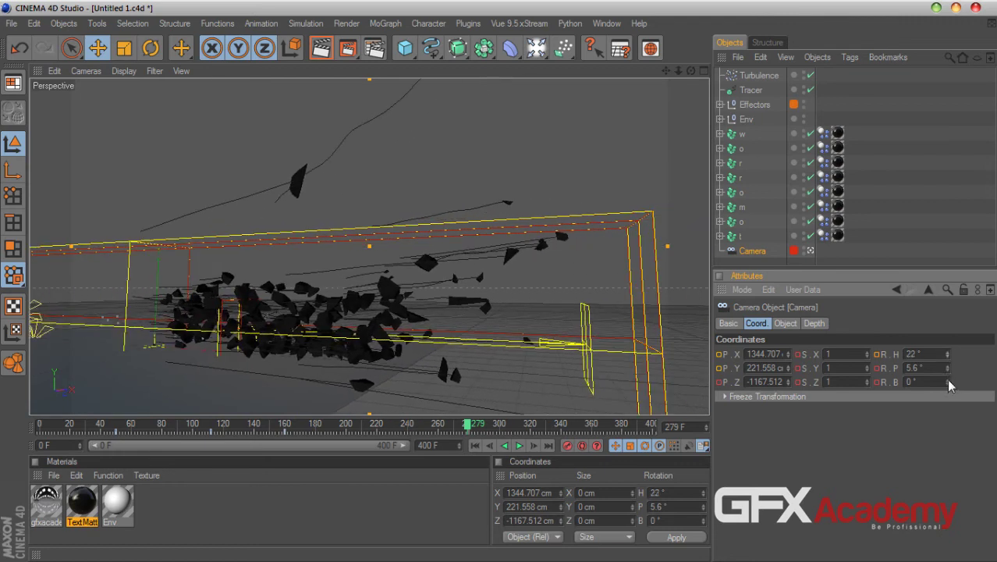
left_click(567, 447)
- Replay the animation from frame 0 through the new camera keyframe at 279, and return to frame 0
left_click_drag(467, 432, 6, 445)
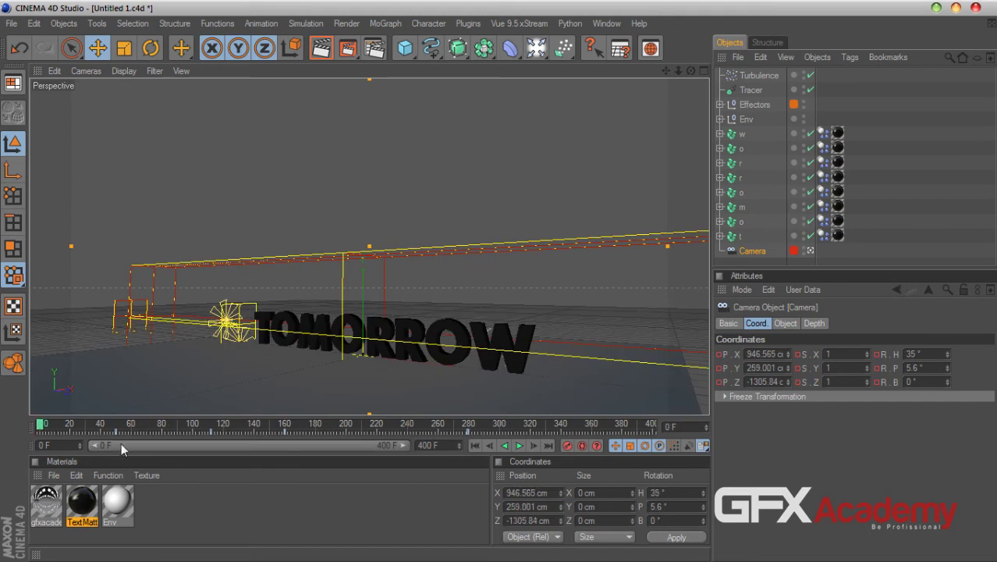
left_click(520, 448)
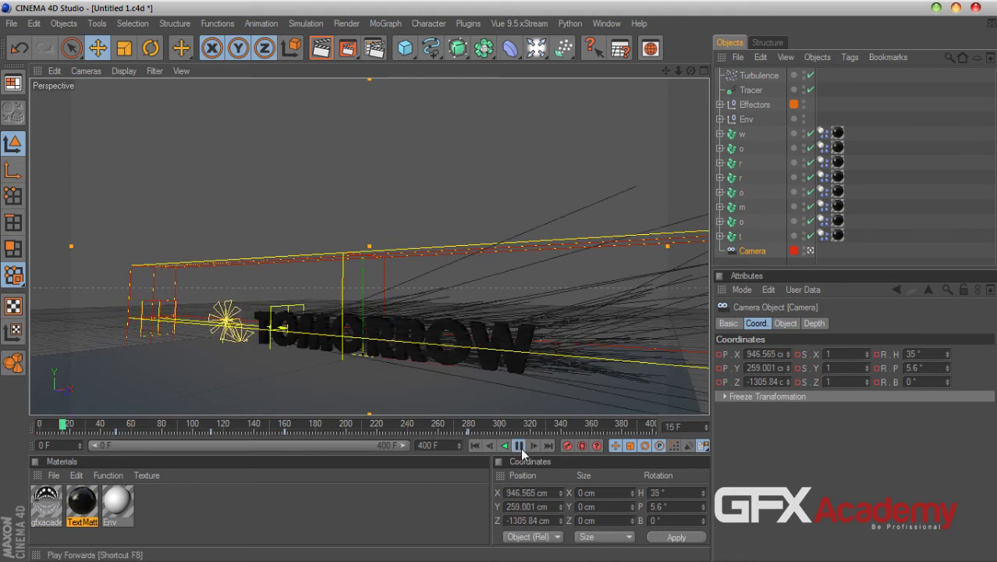
left_click(476, 445)
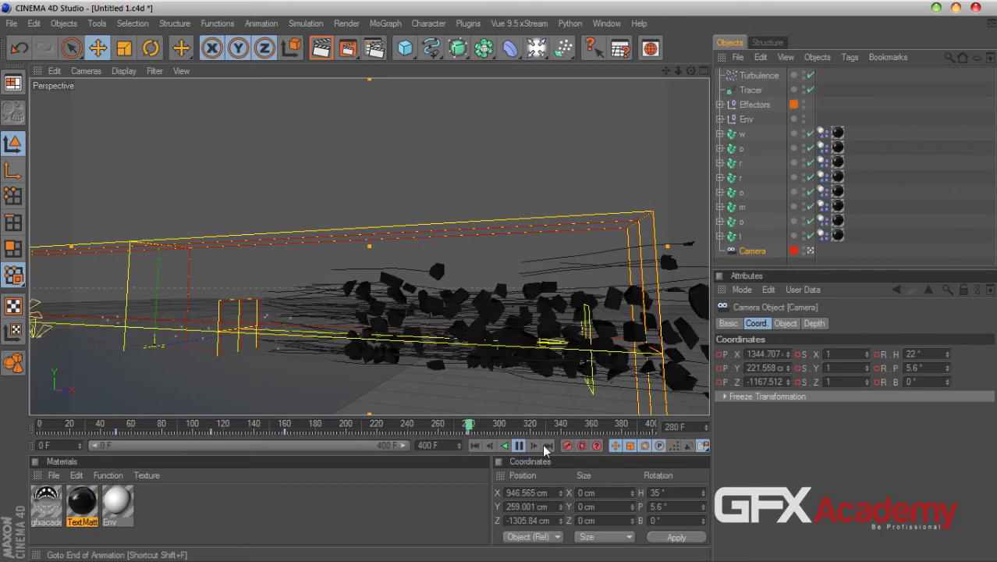
left_click(519, 445)
left_click_drag(484, 426, 18, 438)
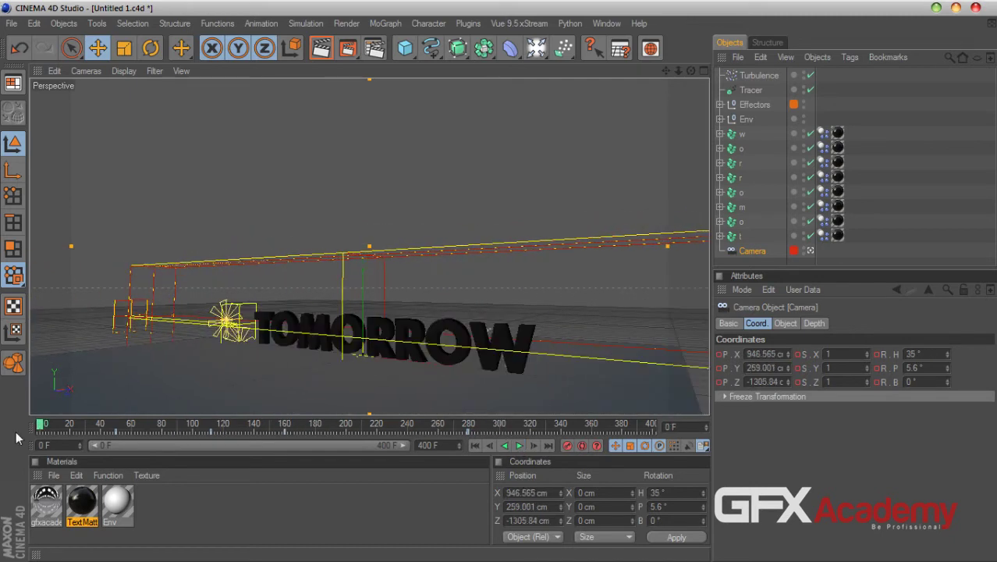
- Return to frame 279, reposition the camera to about X 1144, Y 240, Z -1356 cm, heading 14.3°, pitch 6.8°, and record a keyframe
scroll(373, 388, "down", 3)
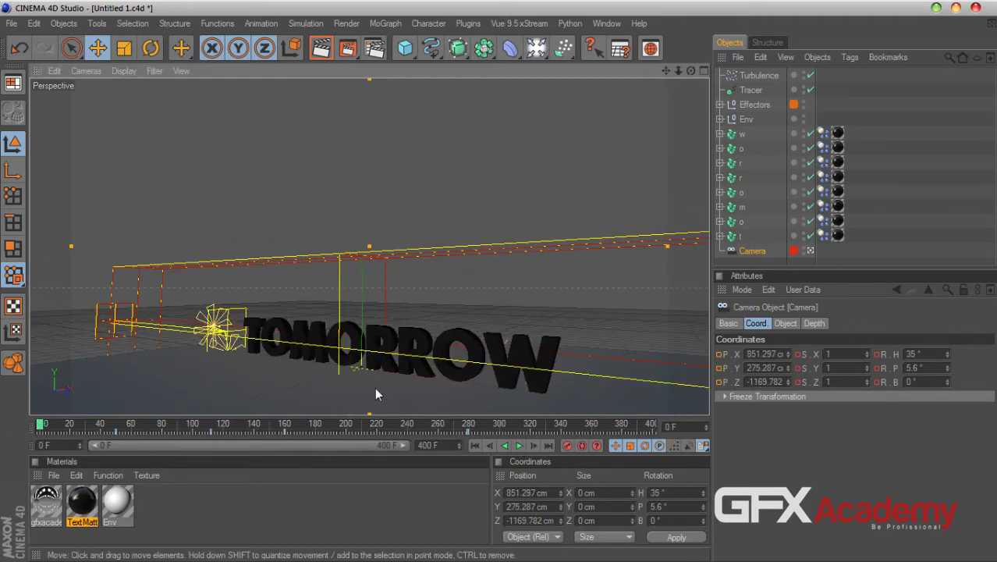
mouse_move(45, 425)
left_mouse_down()
mouse_move(70, 429)
mouse_move(39, 427)
left_mouse_up()
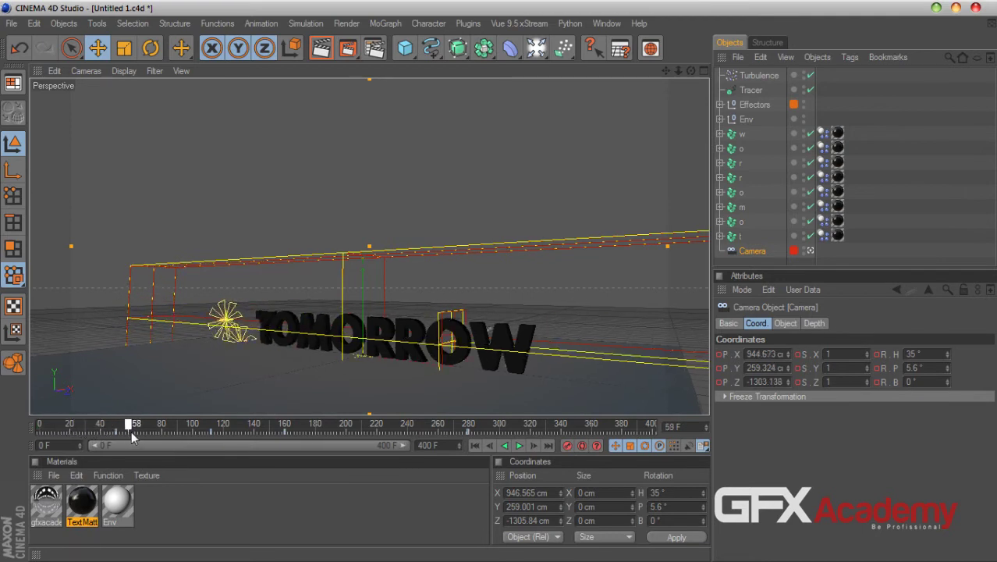
left_click_drag(146, 435, 468, 463)
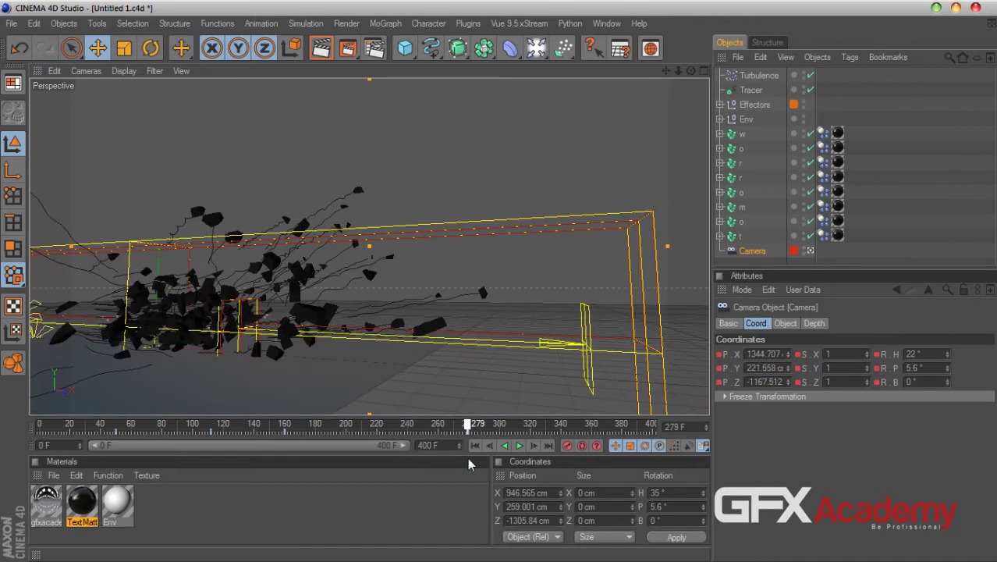
left_click(738, 236)
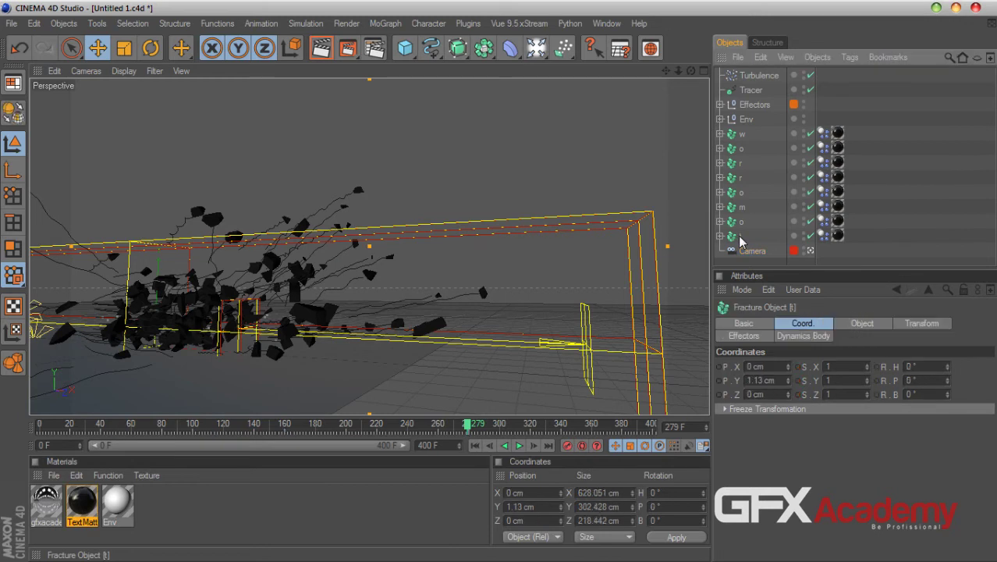
left_click_drag(691, 70, 666, 76)
left_click(751, 251)
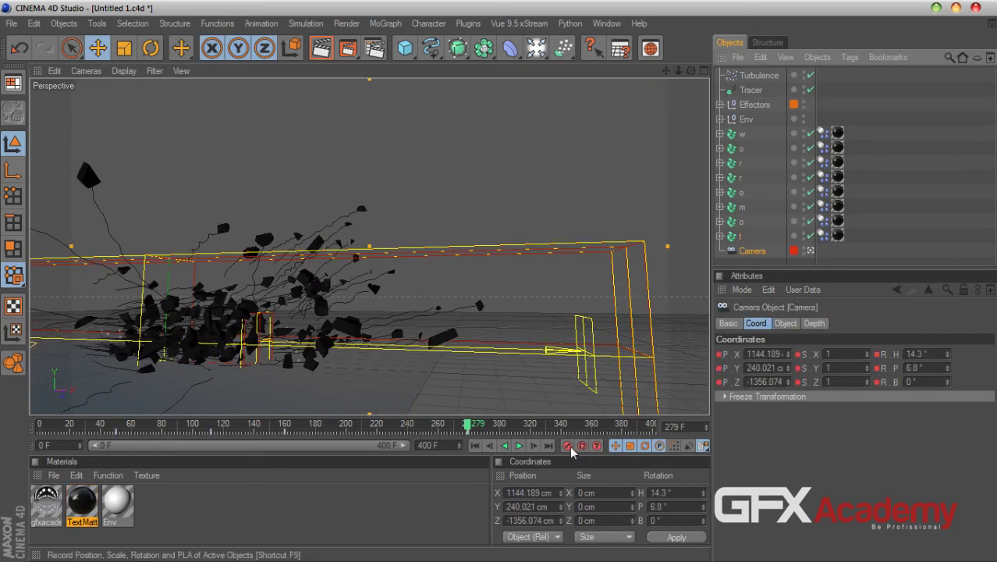
- Play the animation from frame 0 to check the readjusted camera move, stopping at frame 300
left_click(478, 445)
left_click(518, 445)
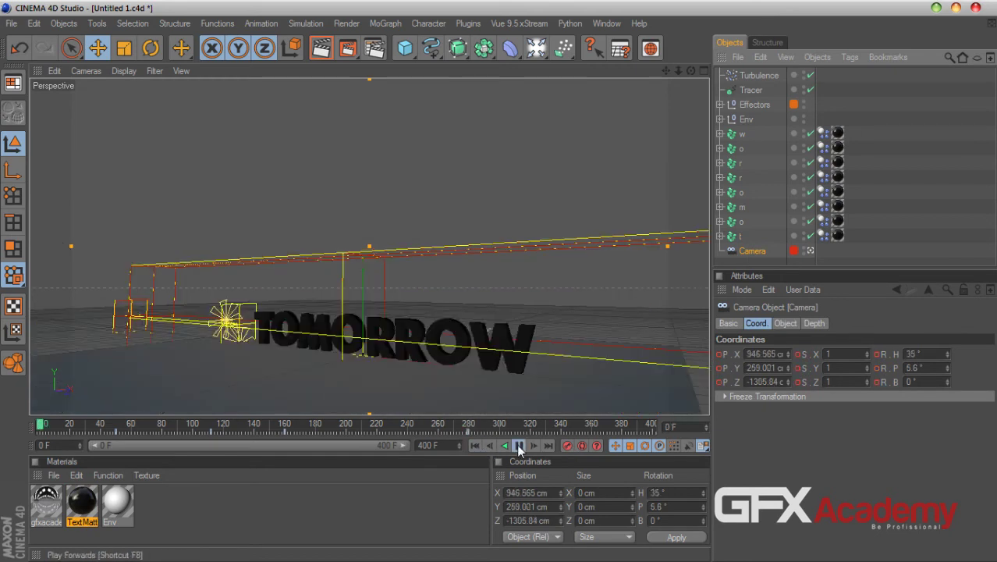
left_click(474, 446)
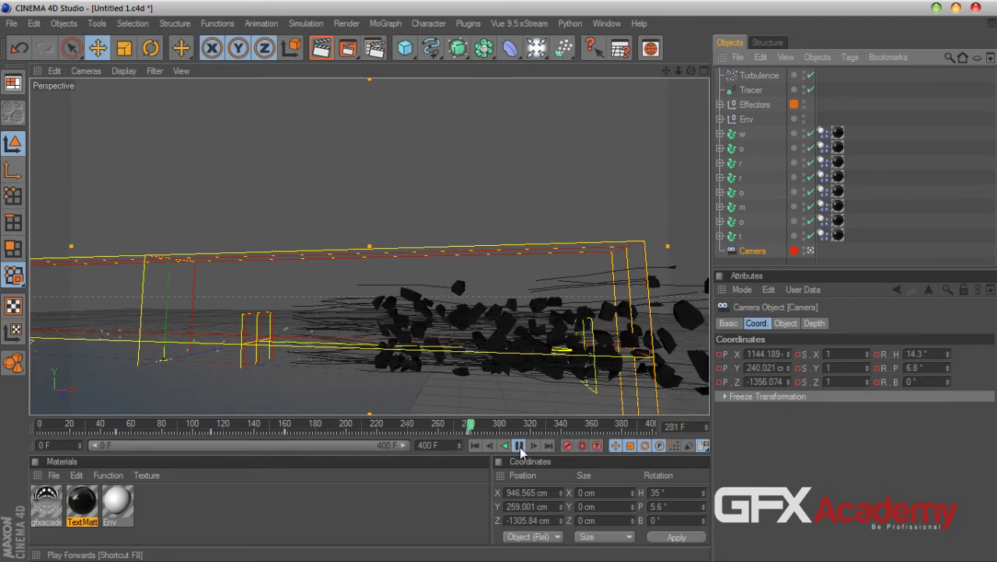
left_click(520, 448)
- Set the Tracer's From End limit amount to 80 and return to frame 0
left_click(751, 90)
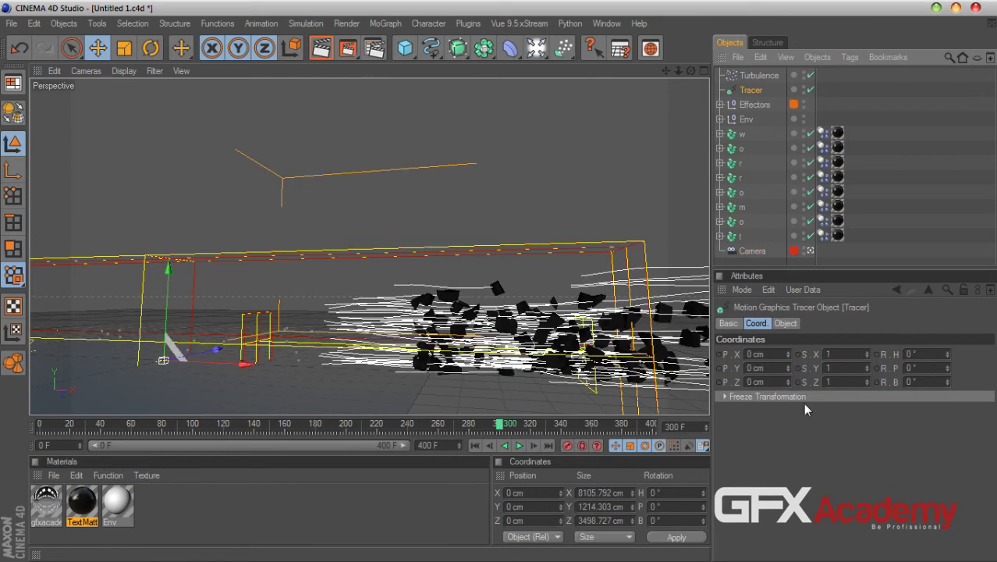
left_click(785, 323)
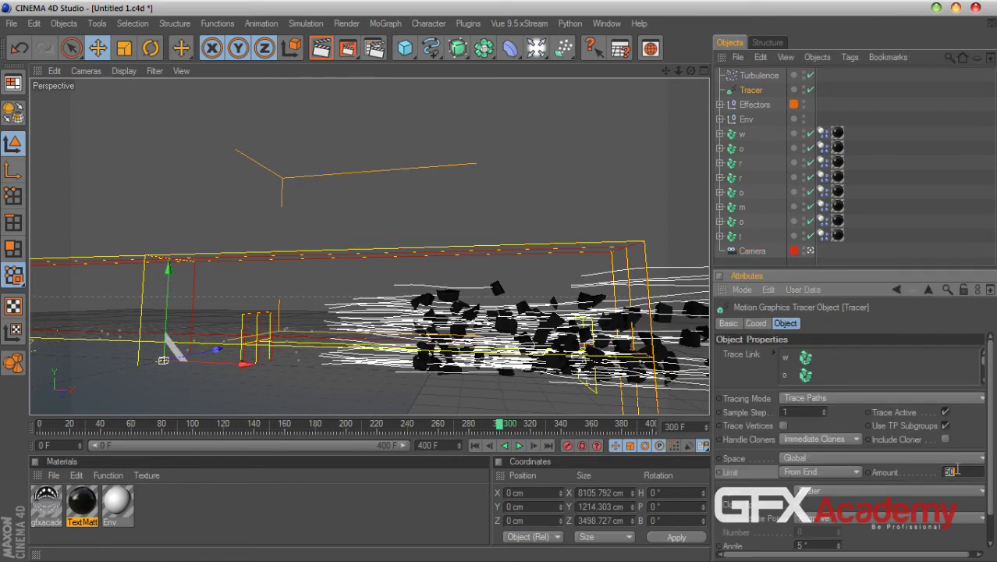
key("Return")
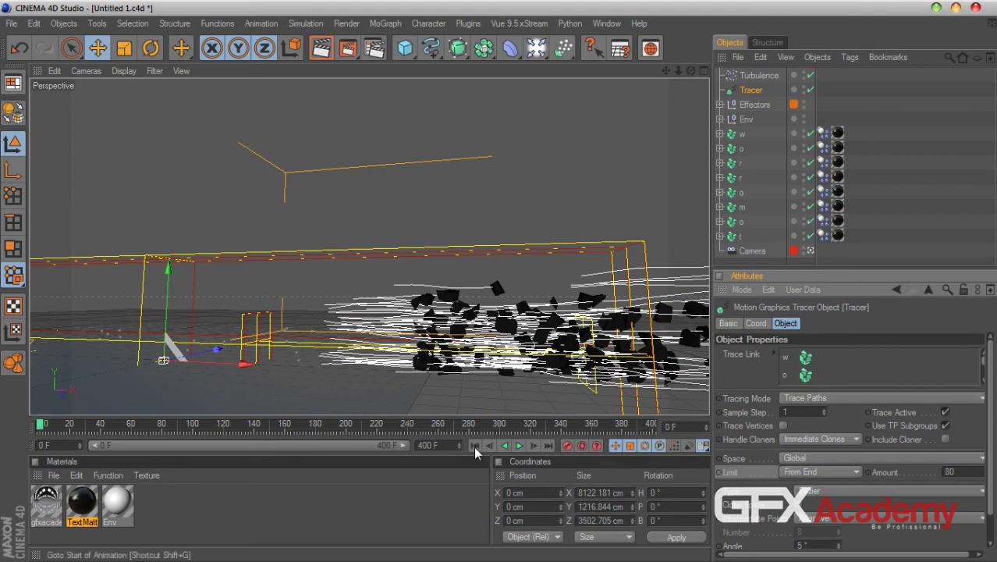
left_click(474, 445)
scroll(986, 507, "down", 2)
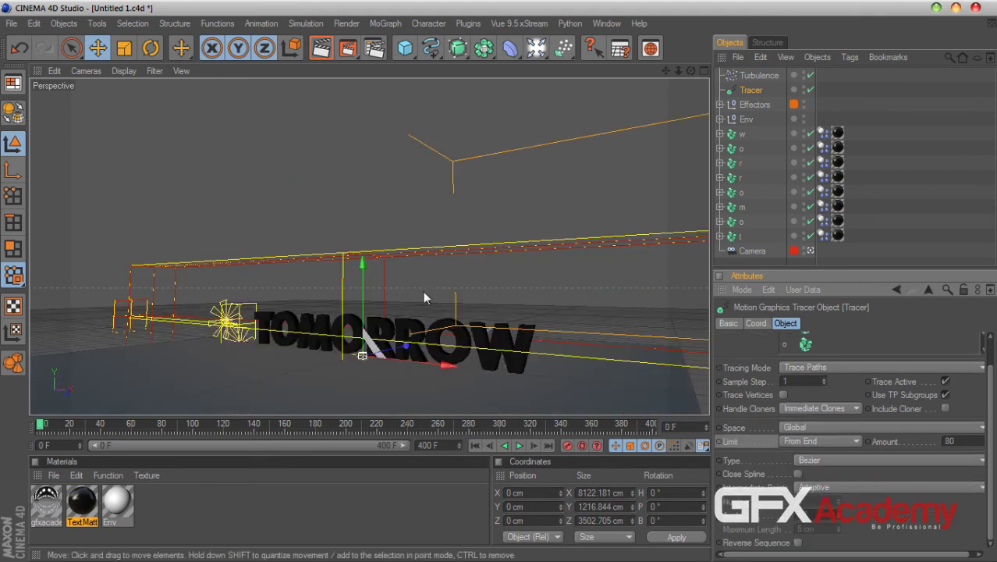
- Add a Formula spline and move the Tracer directly beneath it in the object list
left_click(436, 62)
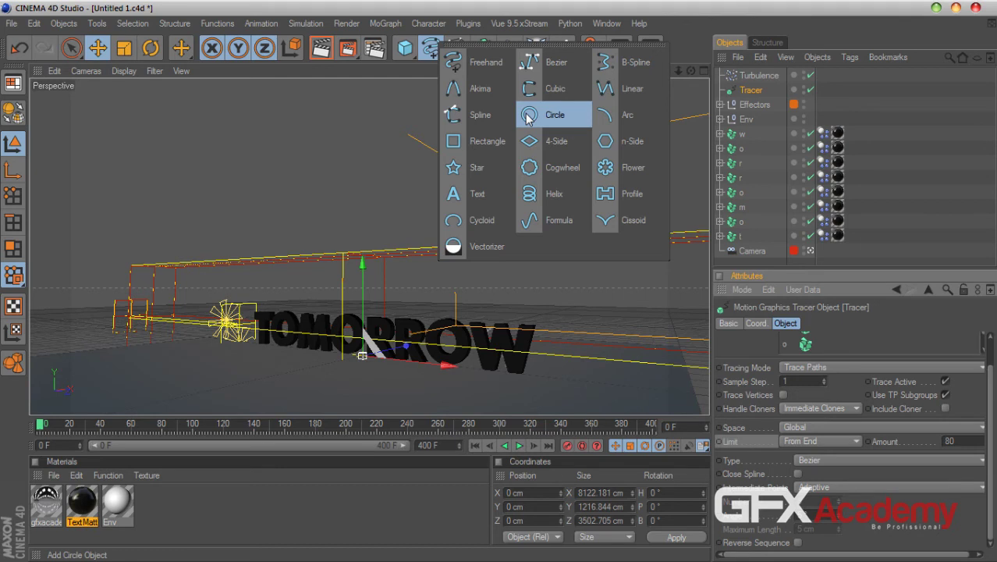
left_click(554, 220)
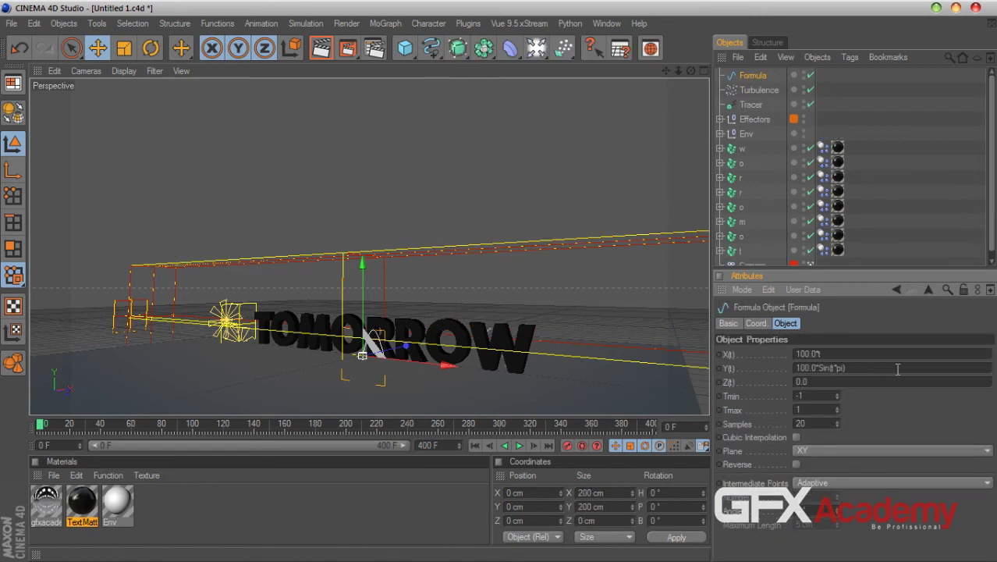
left_click_drag(751, 104, 754, 88)
- Add a Sweep NURBS and nest the Formula spline and the Tracer inside it
left_click(467, 57)
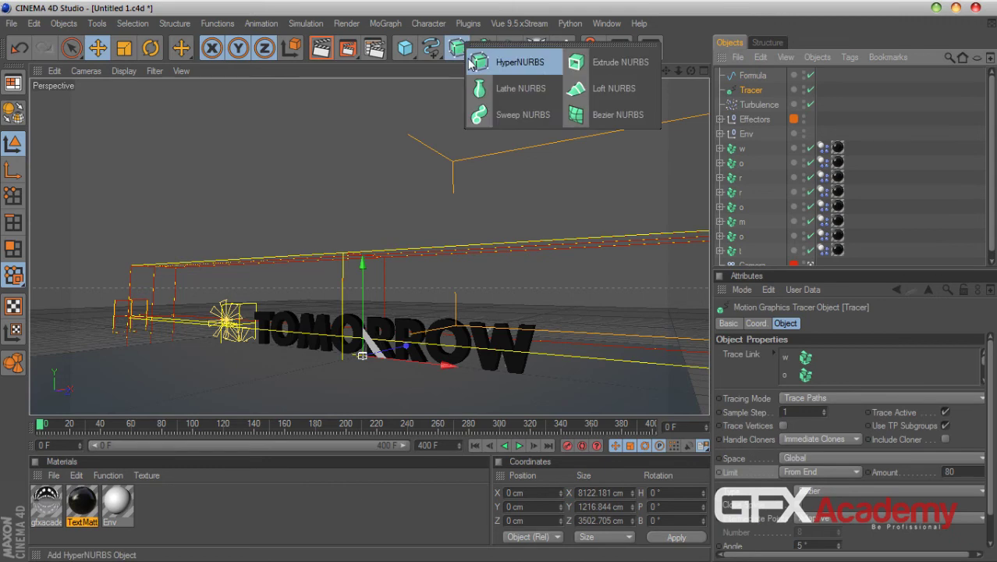
left_click(522, 114)
left_click(761, 89)
left_click(751, 104, "shift")
left_click_drag(751, 104, 749, 76)
- Play the animation to frame 64 to check the swept trails, and deselect everything
left_click(519, 446)
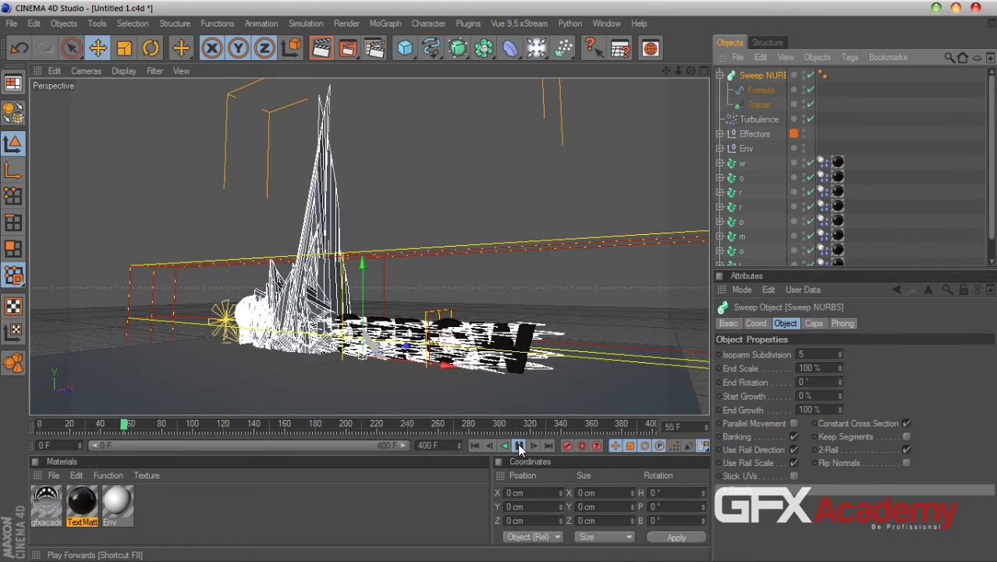
left_click(519, 445)
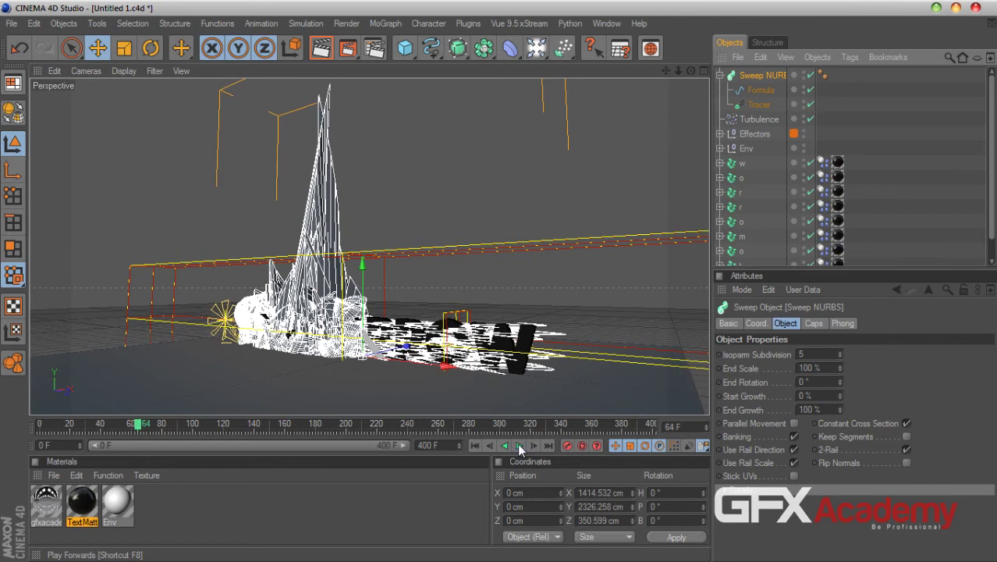
left_click(607, 190)
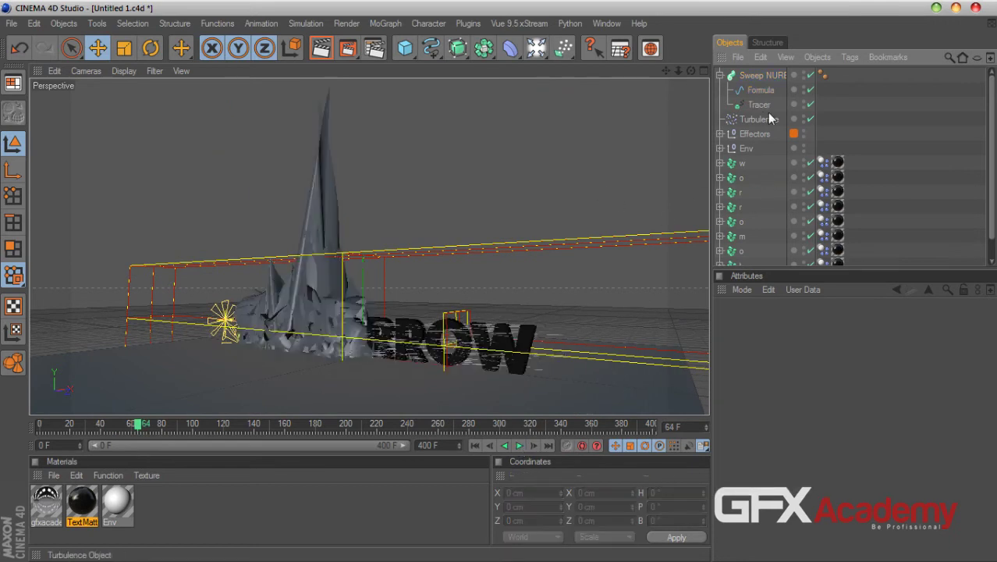
- Move the Tracer above the Formula in the Sweep NURBS, and test it by playing from frame 0 and rendering the view at frame 40
left_click_drag(758, 91, 758, 90)
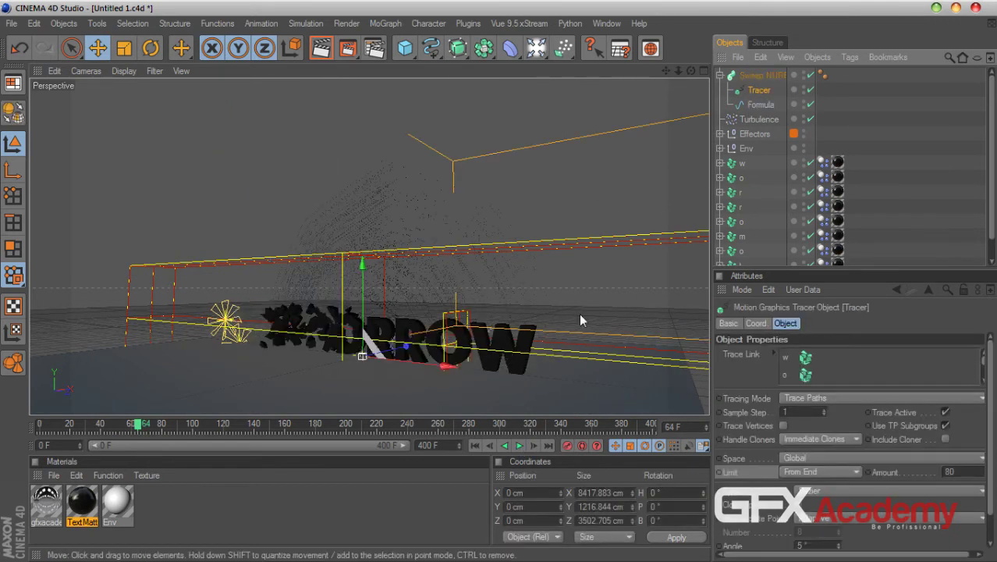
left_click(474, 445)
left_click(519, 445)
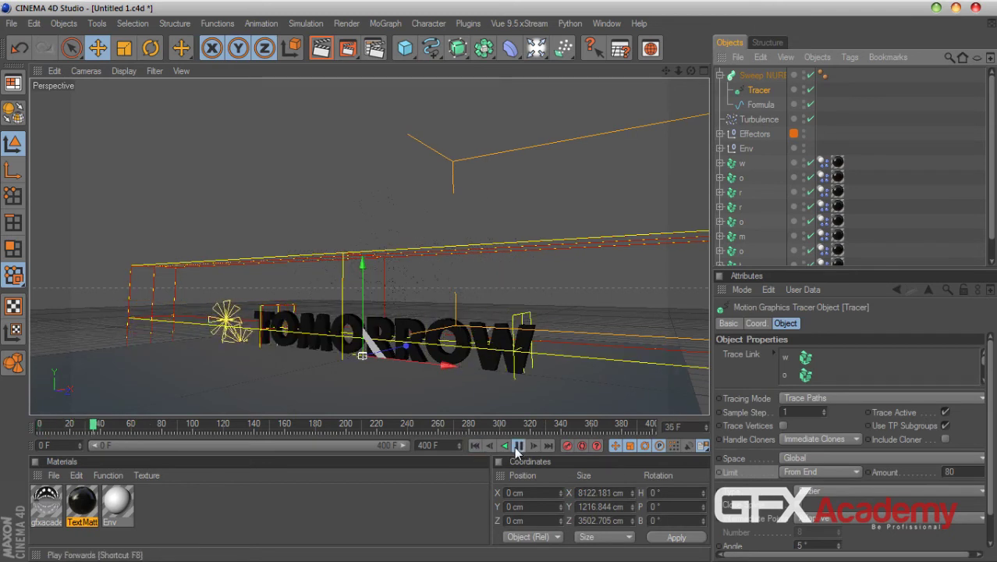
left_click(517, 446)
key("ctrl+r")
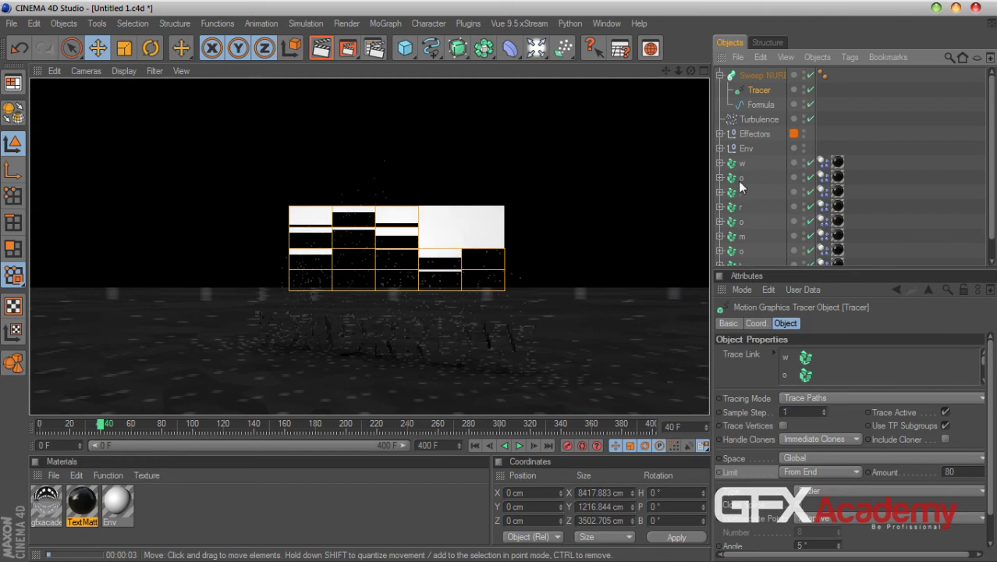
- Delete the Formula spline and add a Circle spline with a radius of 1 cm in its place
left_click(749, 105)
key("Delete")
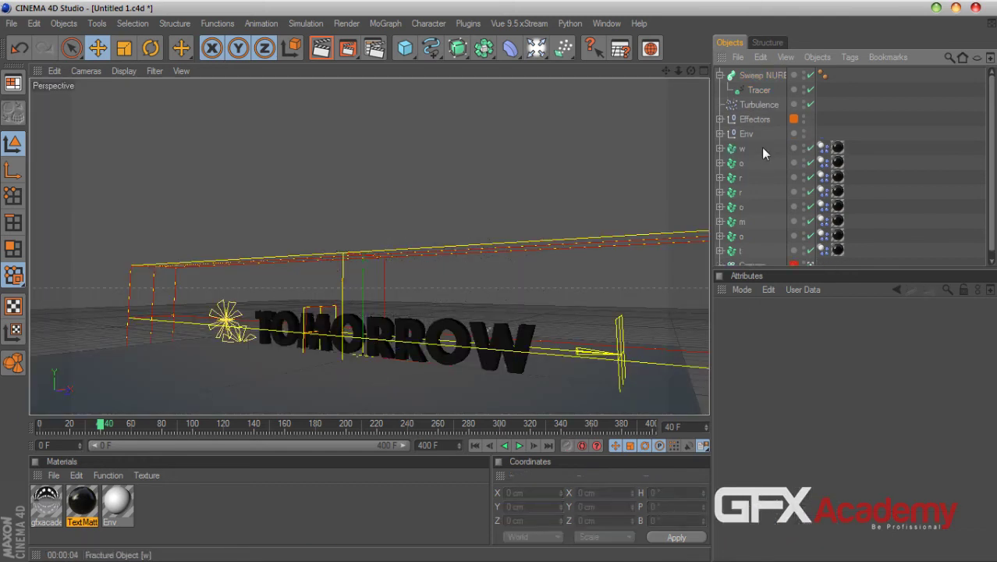
left_click_drag(428, 57, 546, 117)
left_click(821, 380)
type("1")
key("Return")
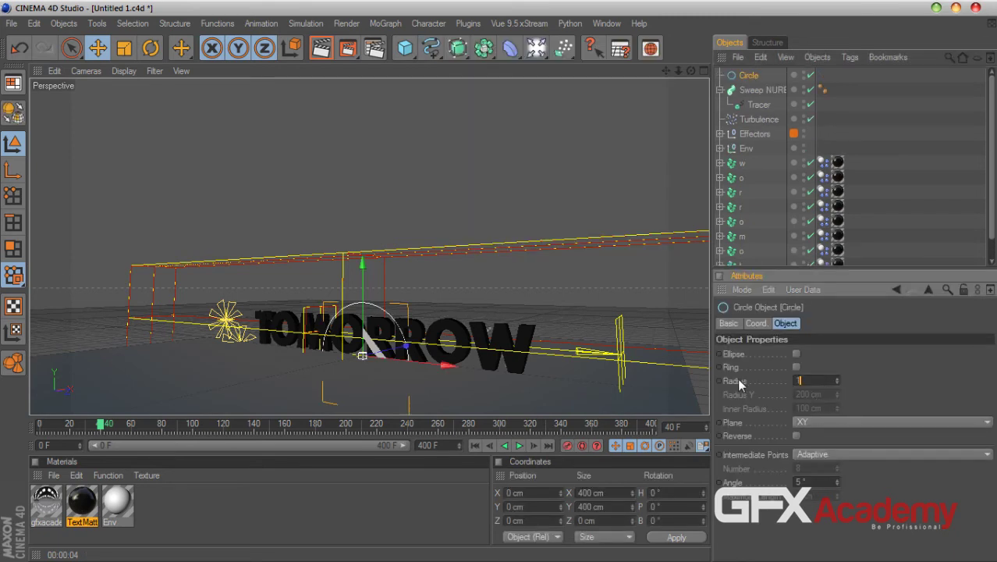
- Nest the Circle in the Sweep NURBS above the Tracer as the sweep profile, and clear the selection
mouse_move(748, 76)
left_mouse_down()
mouse_move(760, 112)
mouse_move(755, 84)
left_mouse_up()
left_click(756, 91)
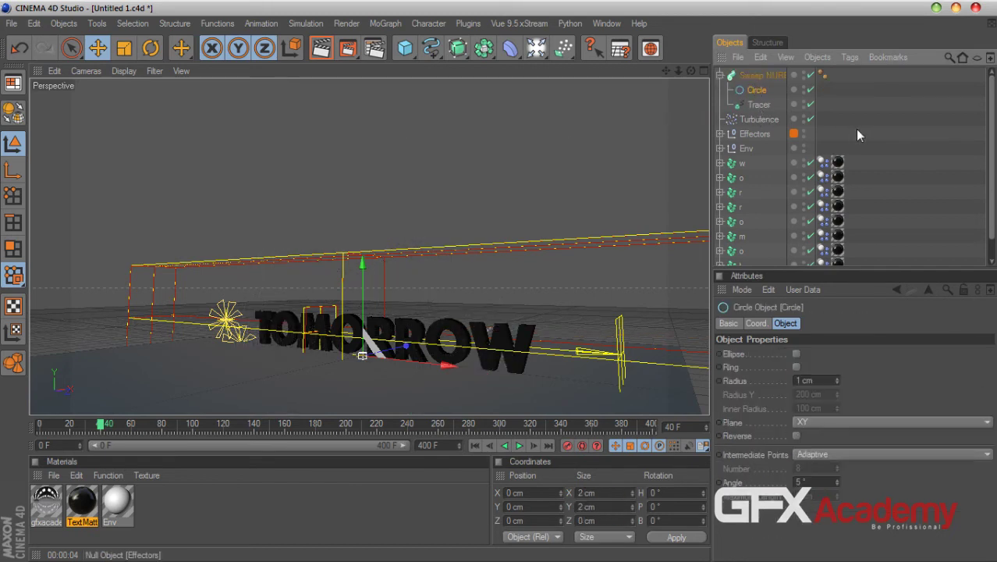
left_click(857, 135)
- Play the animation from frame 0 to frame 74, leave the camera view and examine the swept trails behind the fragments up close
left_click(474, 445)
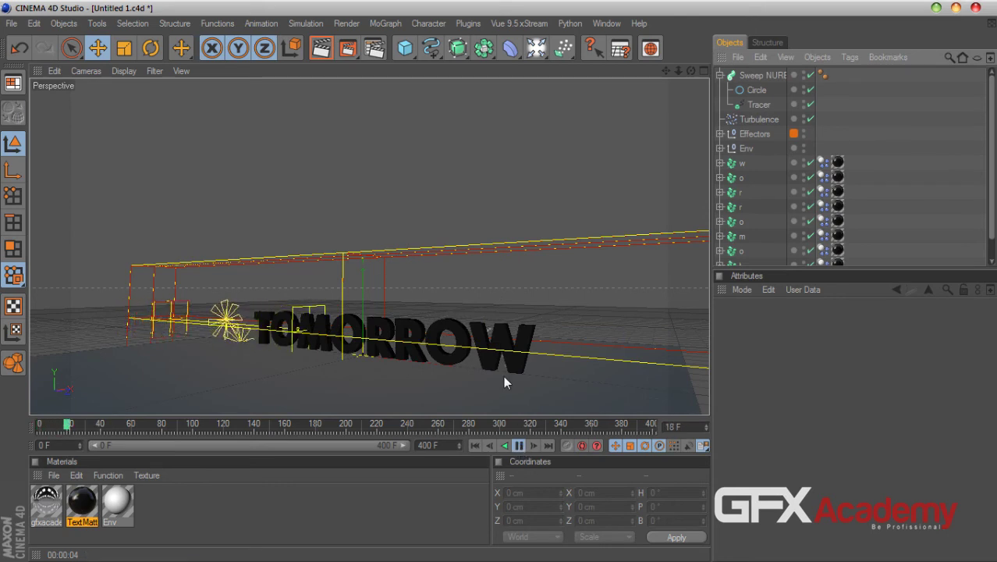
left_click(519, 444)
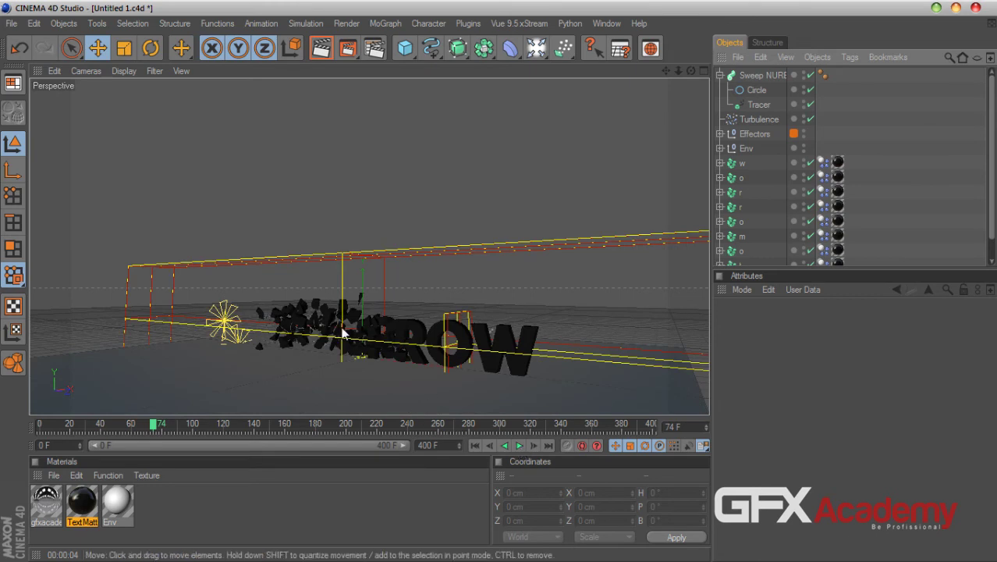
scroll(909, 191, "down", 2)
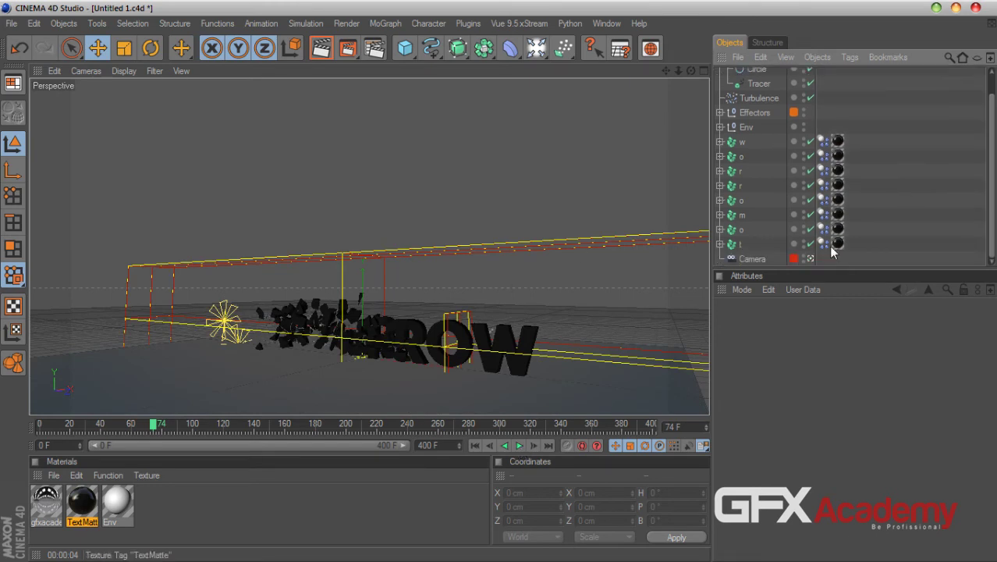
left_click(811, 259)
scroll(387, 288, "up", 3)
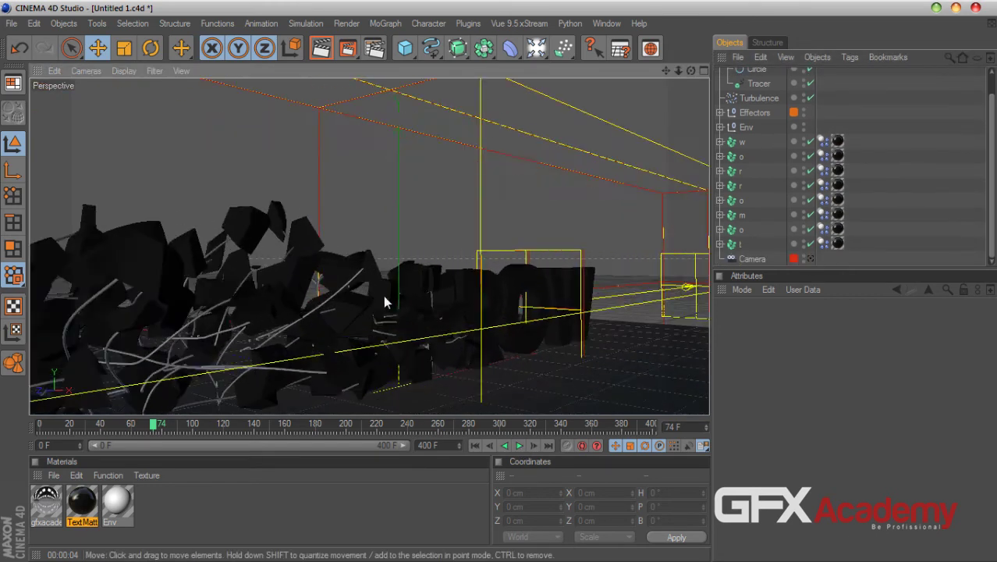
- Select the Tracer in the Sweep NURBS and set its intermediate points to None
left_click_drag(670, 98, 593, 101, "alt")
left_click(754, 83)
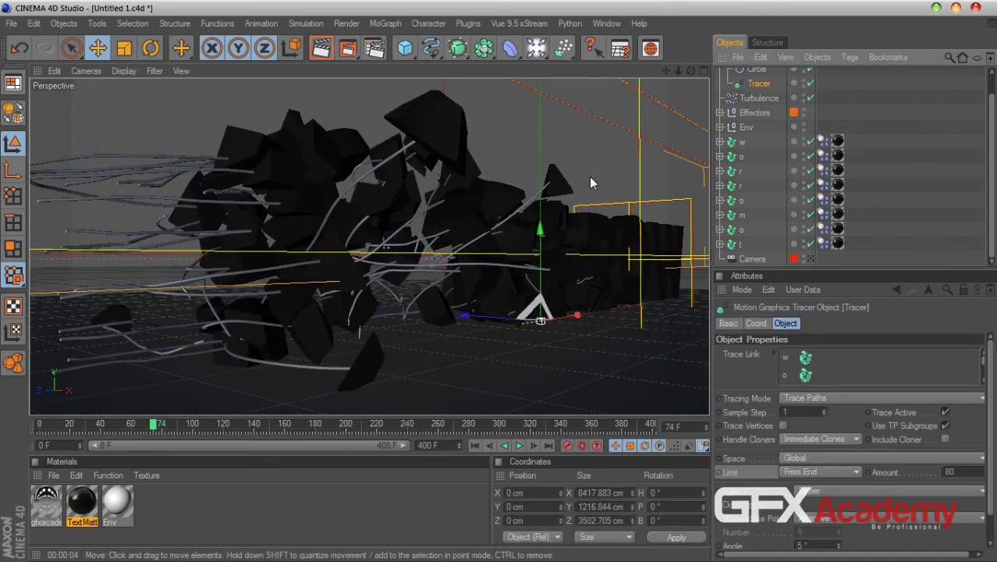
scroll(975, 472, "down", 2)
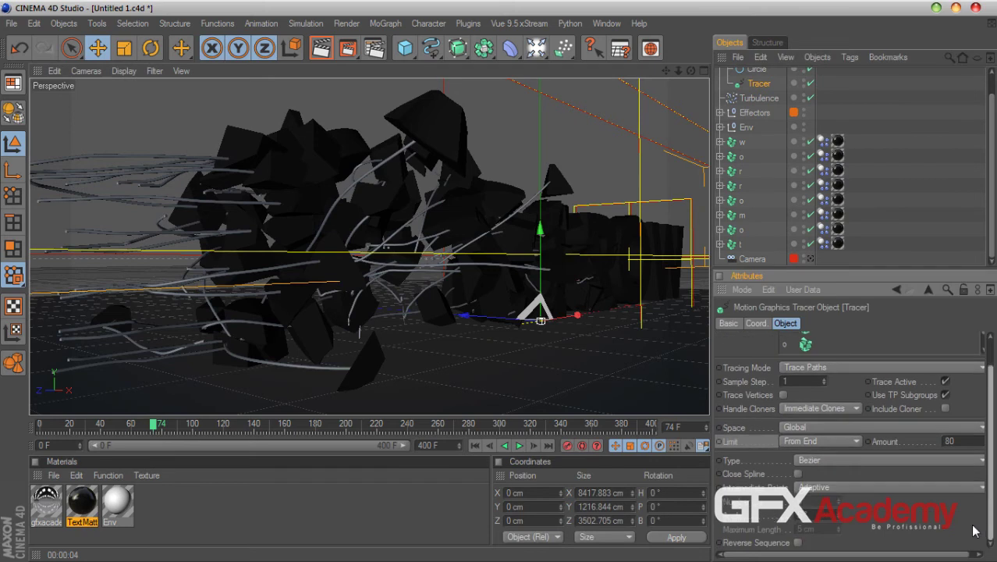
left_click(819, 490)
left_click(811, 417)
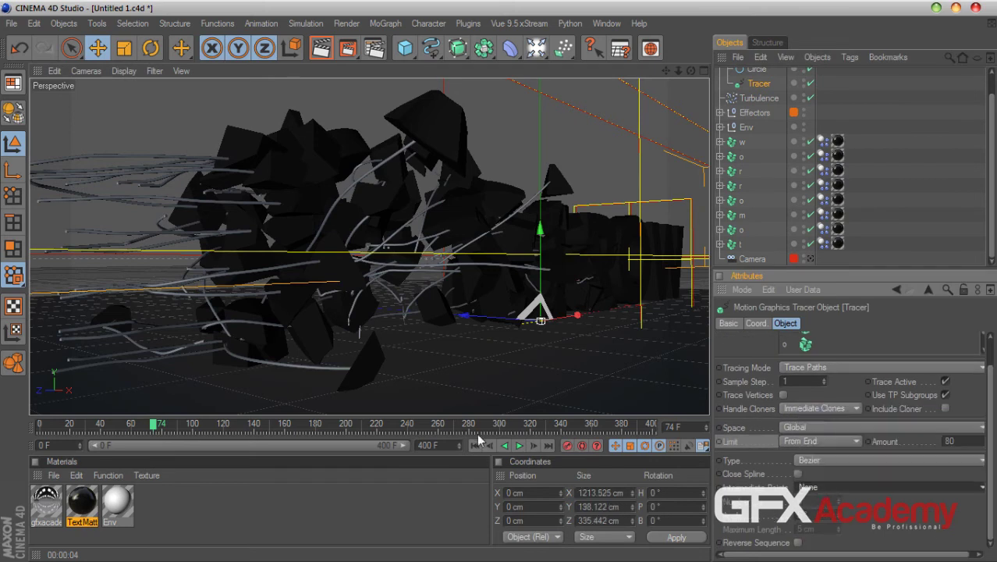
- Replay the animation from frame 0 to frame 92 to check the swept trails behind the fragments
left_click(475, 446)
key("F8")
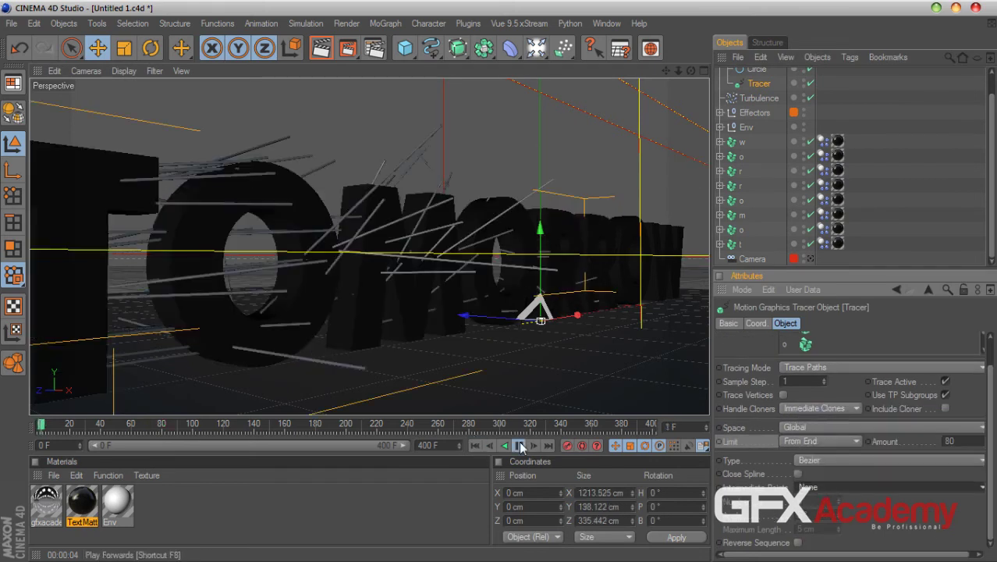
left_click(475, 446)
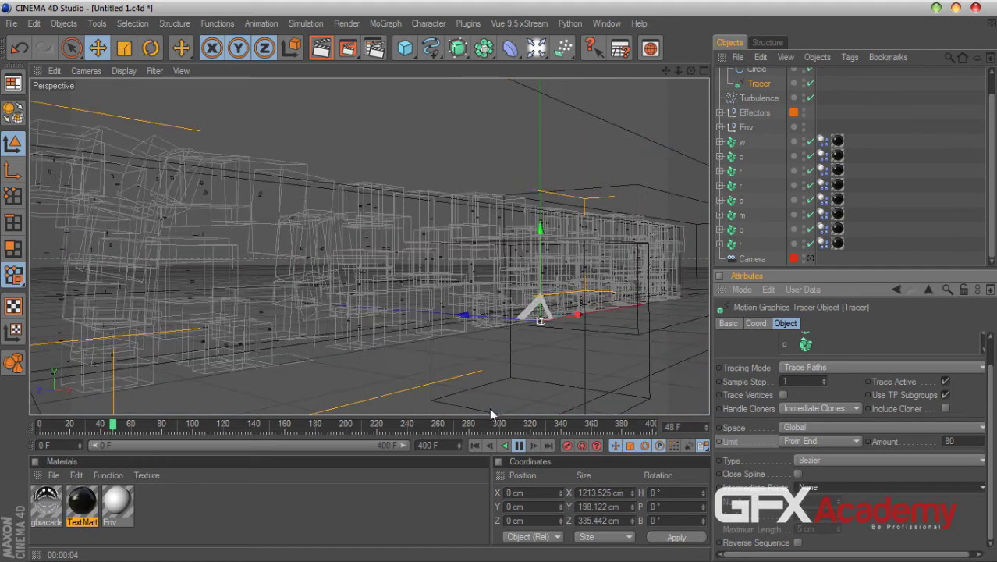
left_click(520, 447)
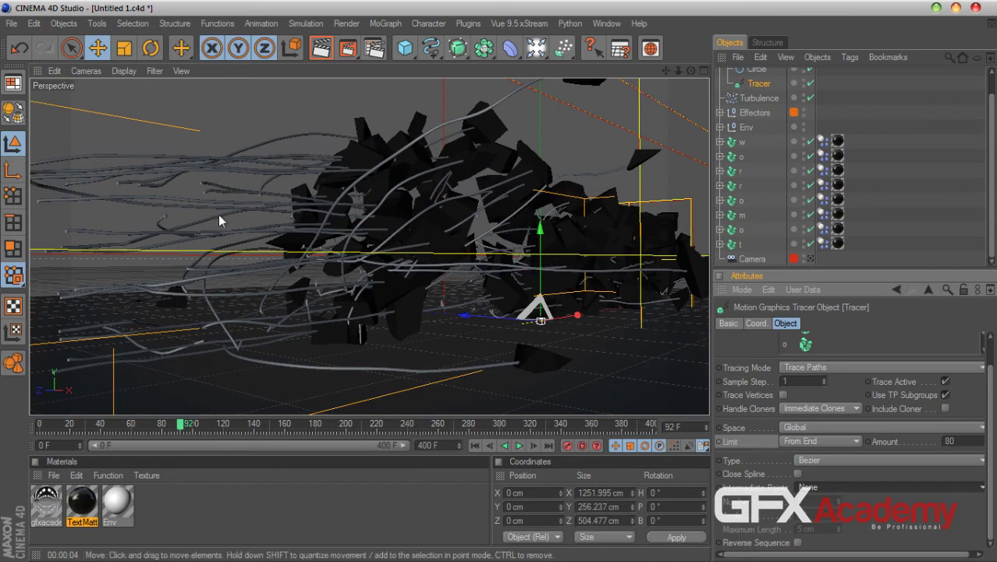
- Set the Circle profile's radius to 0.5 cm after trying 0.2 cm, and set its intermediate-point angle to 30°
left_click(756, 69)
double_click(811, 381)
type("4")
key("BackSpace")
type("0.2")
key("Return")
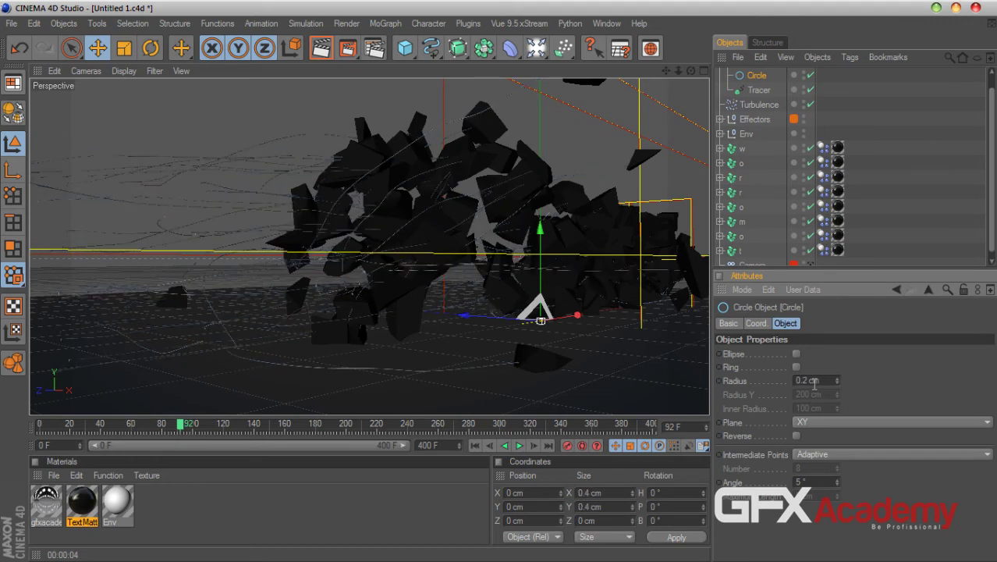
double_click(815, 380)
type("0.5")
key("Return")
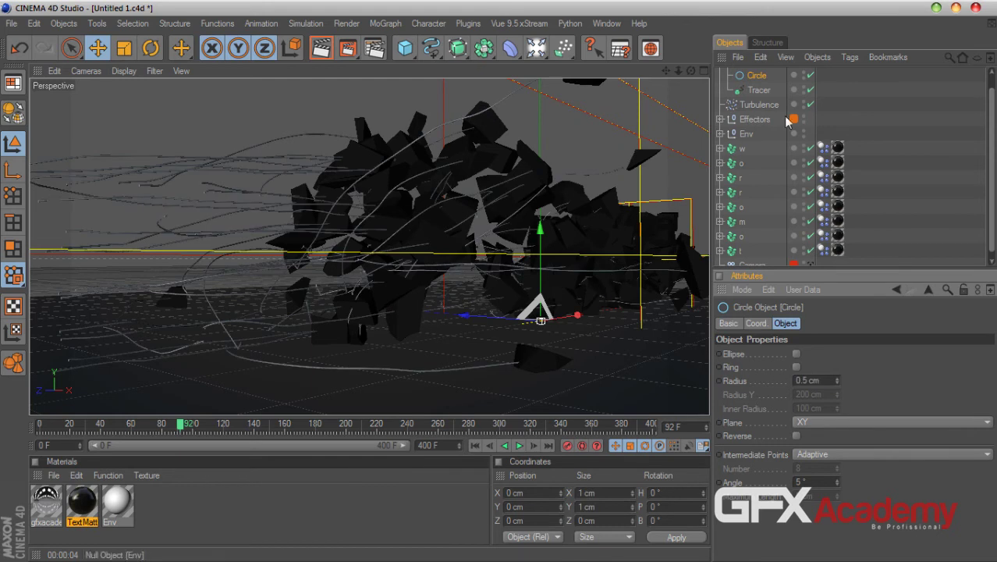
double_click(816, 482)
type("30")
- Taper the Sweep NURBS with a scale curve rising linearly from zero at the start to full at the end, and render the view
scroll(877, 155, "up", 1)
left_click(761, 75)
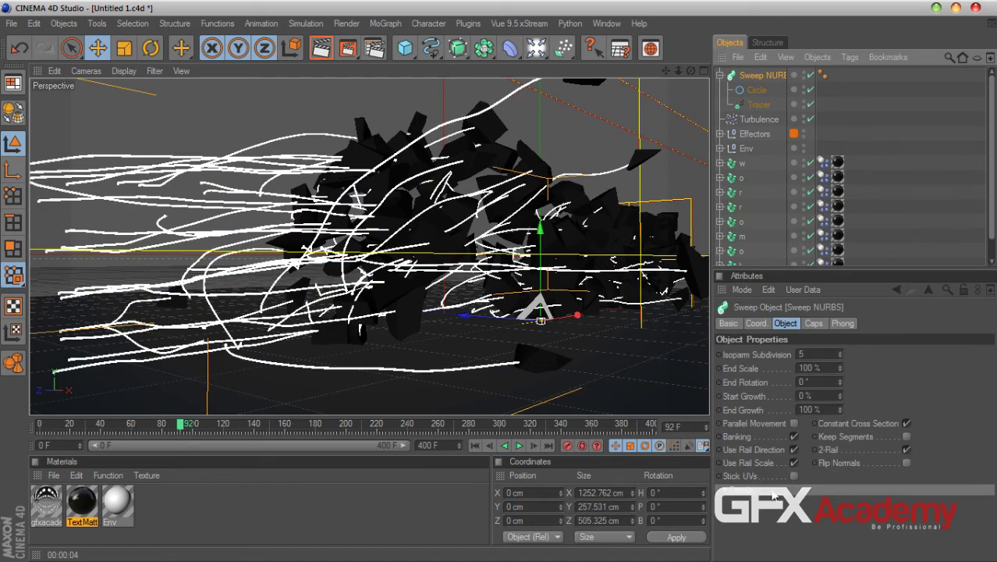
scroll(867, 437, "down", 3)
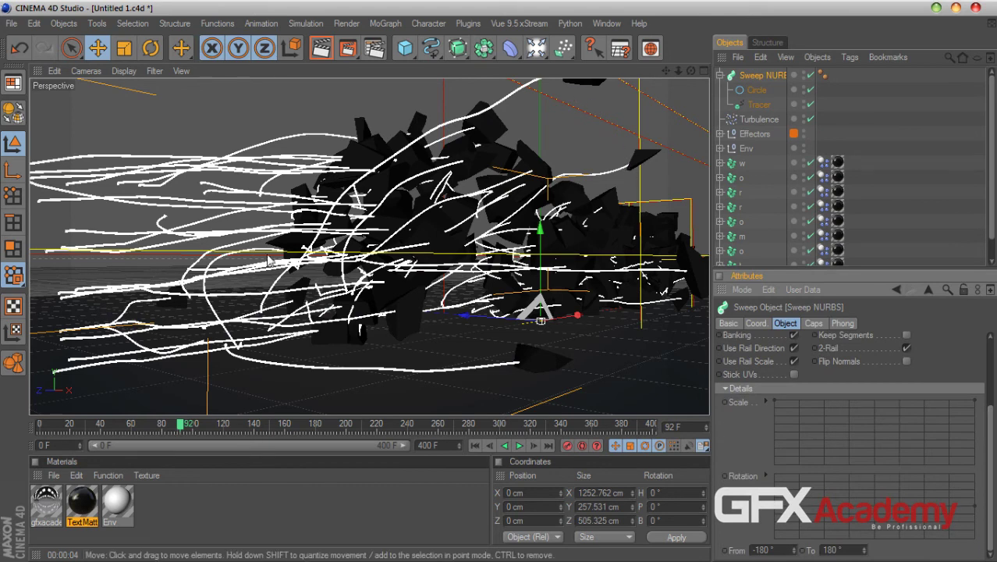
mouse_move(973, 401)
left_mouse_down()
mouse_move(975, 466)
mouse_move(976, 400)
left_mouse_up()
left_click_drag(775, 401, 773, 465)
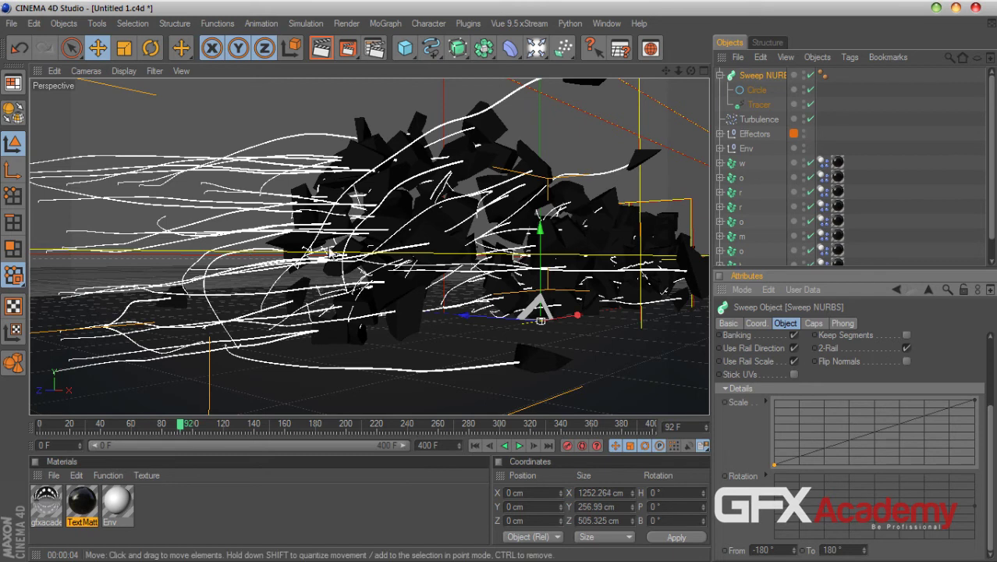
left_click(322, 53)
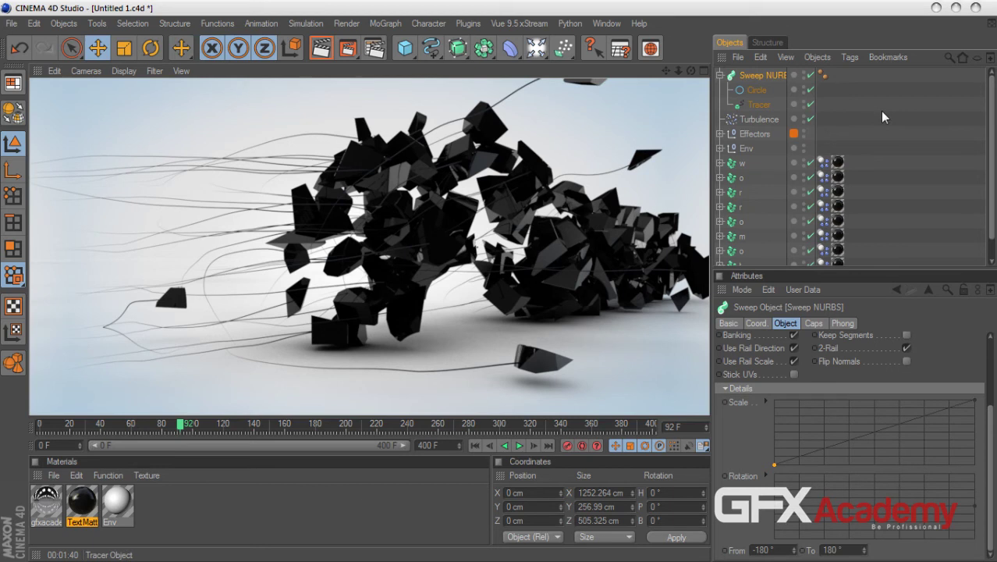
- Add a MoGraph Random effector and nest it under the Tracer in the Sweep NURBS
left_click(745, 91)
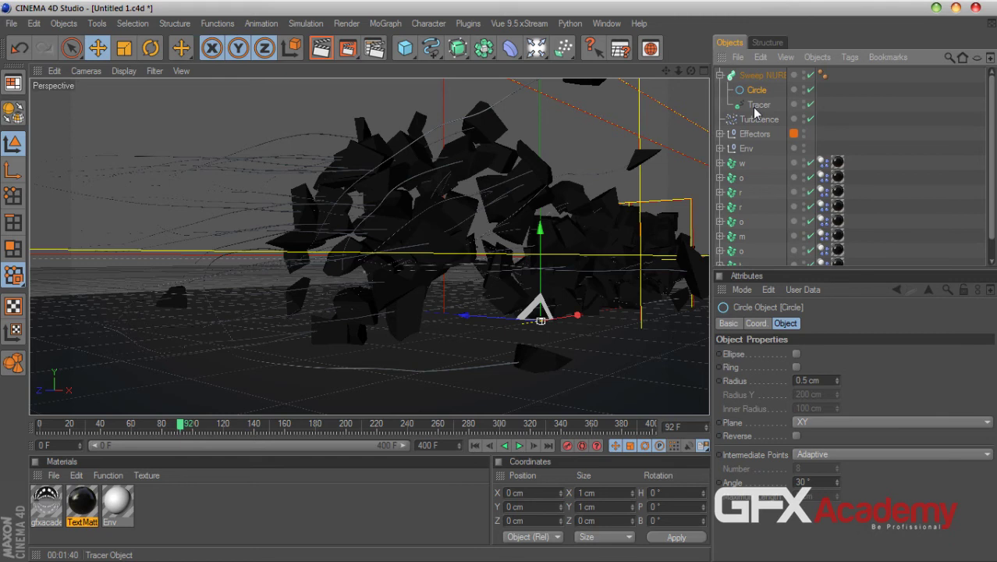
left_click(386, 24)
mouse_move(421, 45)
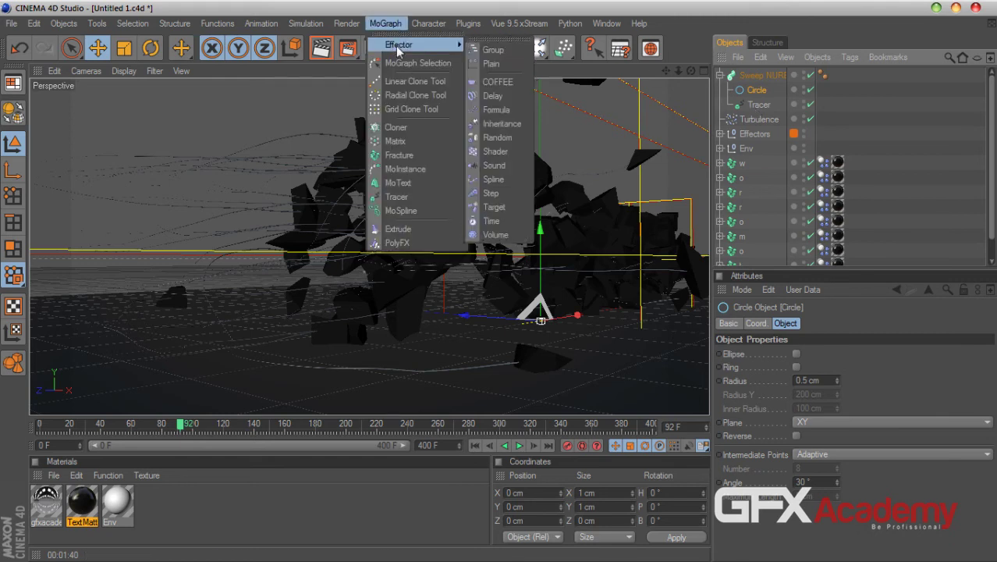
left_click(513, 138)
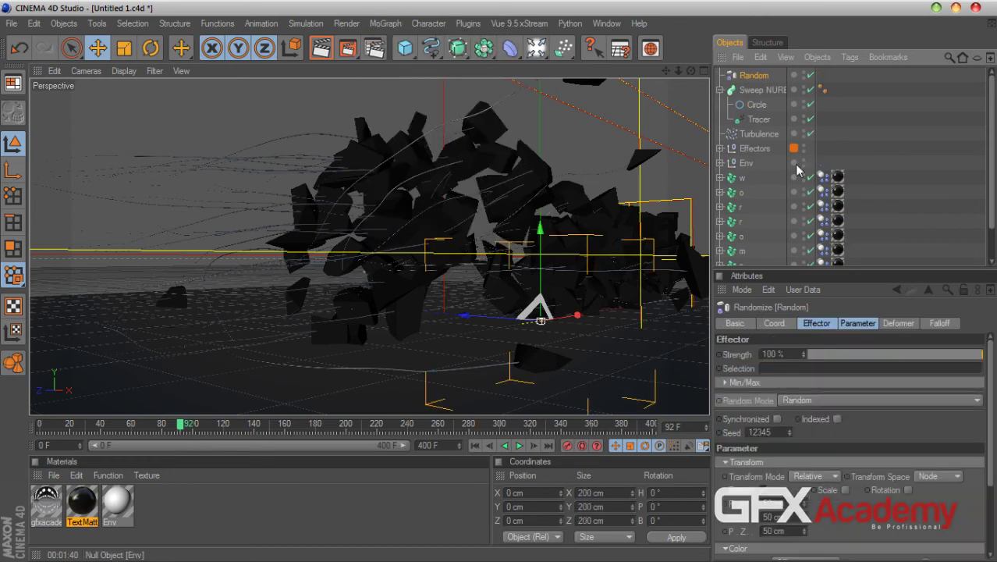
left_click_drag(755, 90, 756, 121)
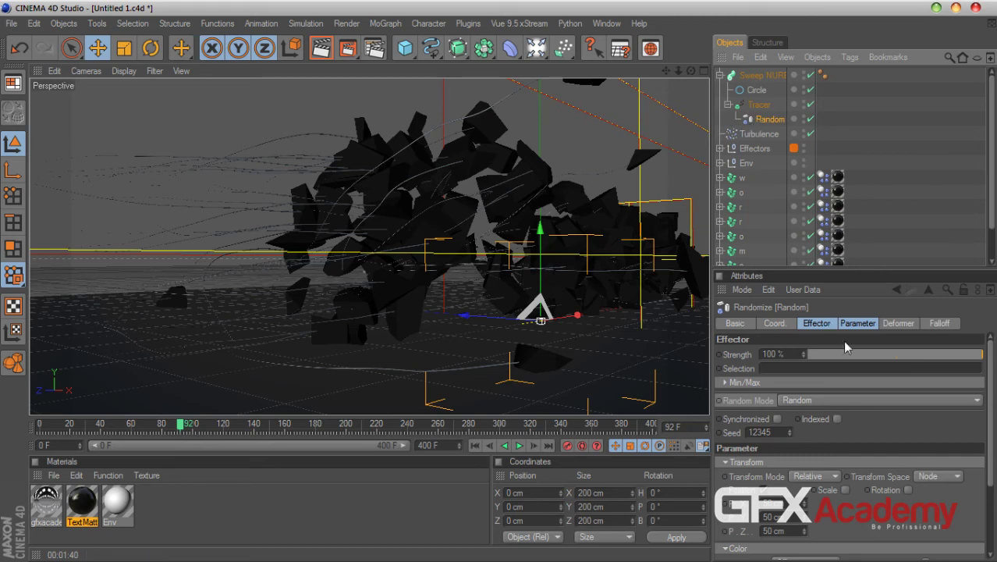
- Set the Random effector's deformation to Point
left_click(900, 323)
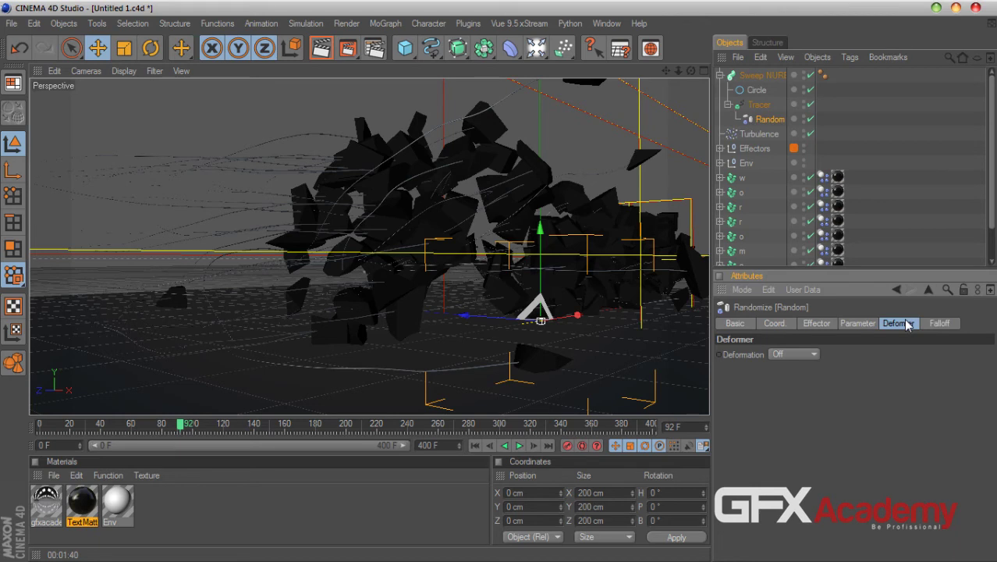
left_click(813, 355)
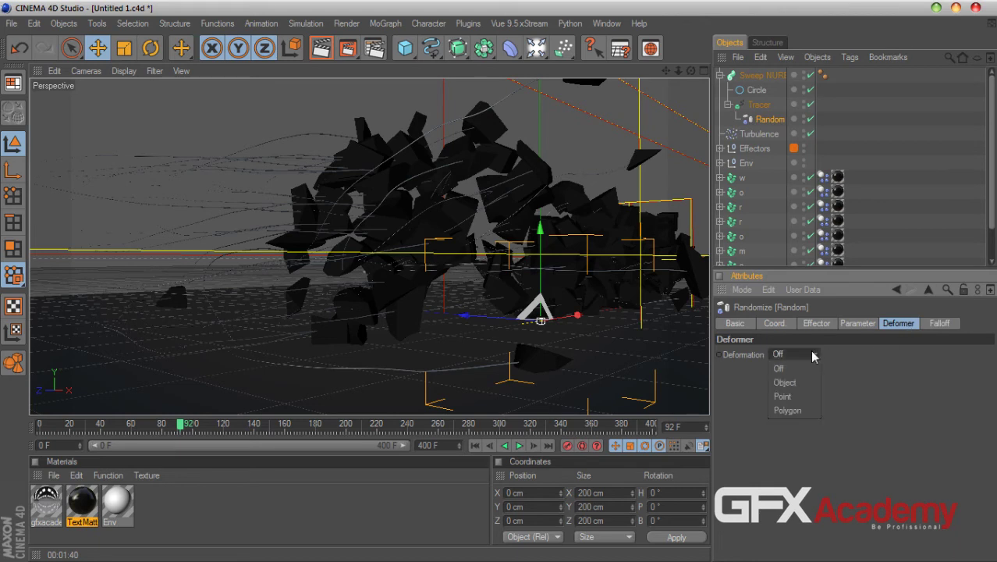
left_click(799, 397)
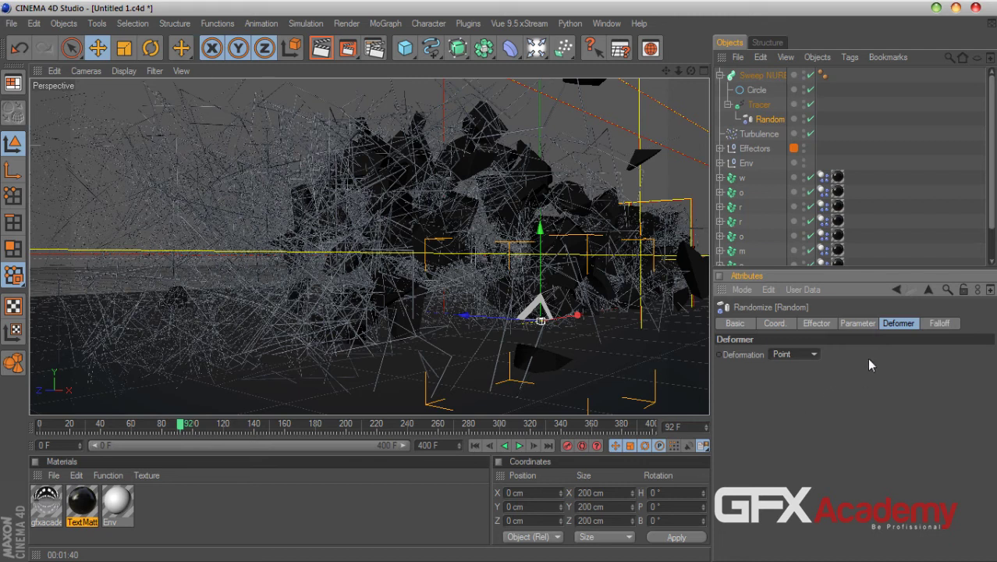
- Set the Random effector's random mode to Noise and return the animation to frame 0
left_click(856, 324)
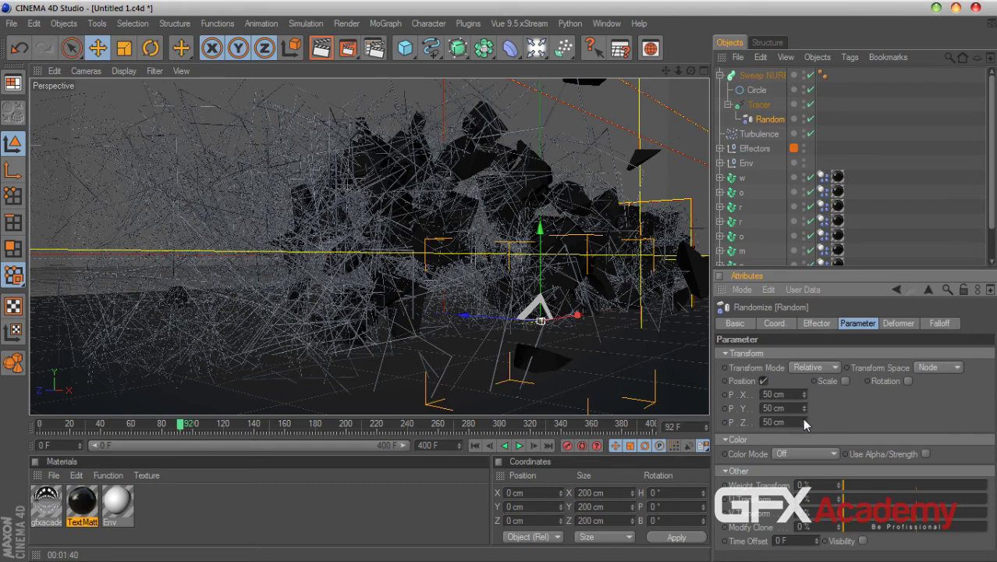
left_click_drag(832, 270, 825, 176)
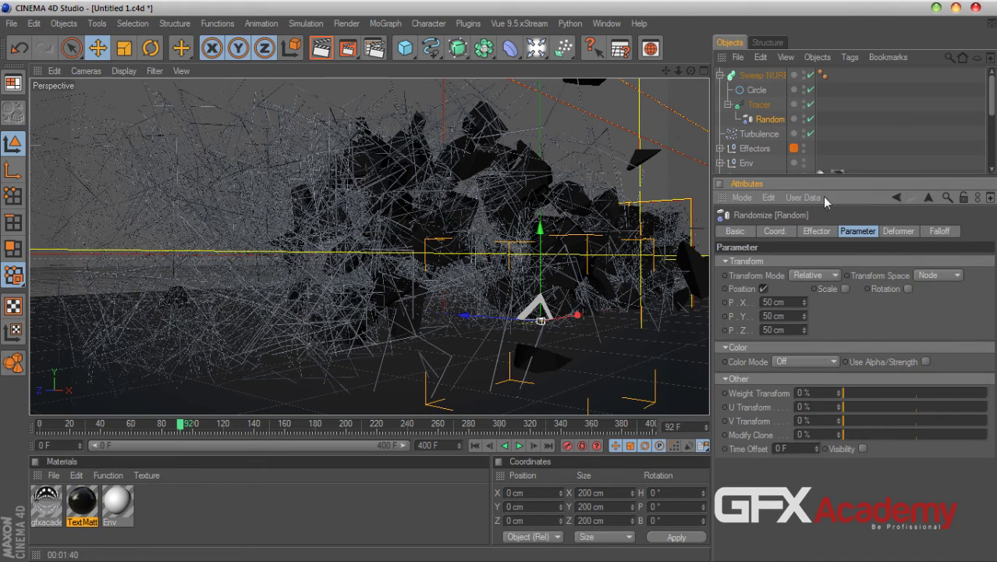
left_click(818, 231)
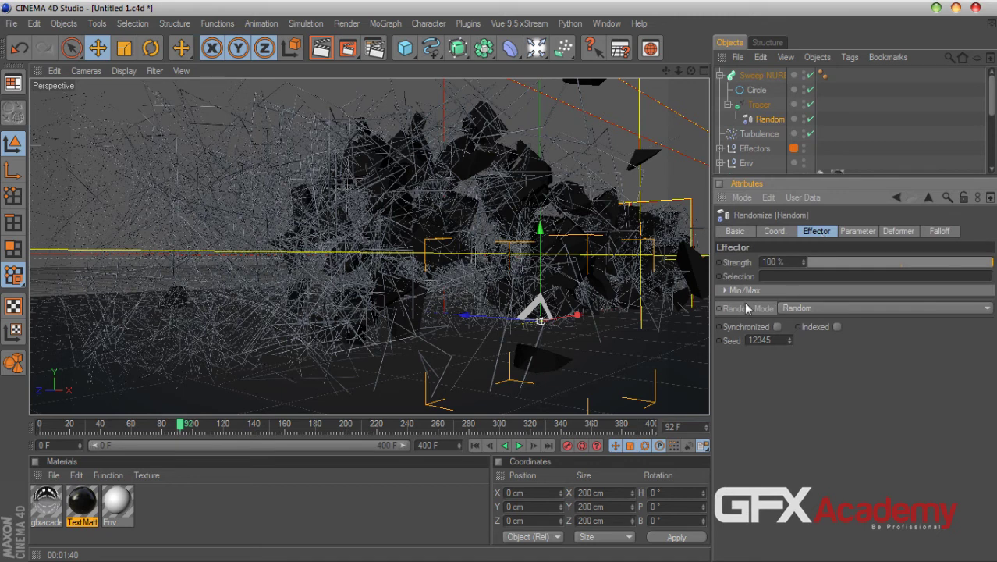
left_click(808, 309)
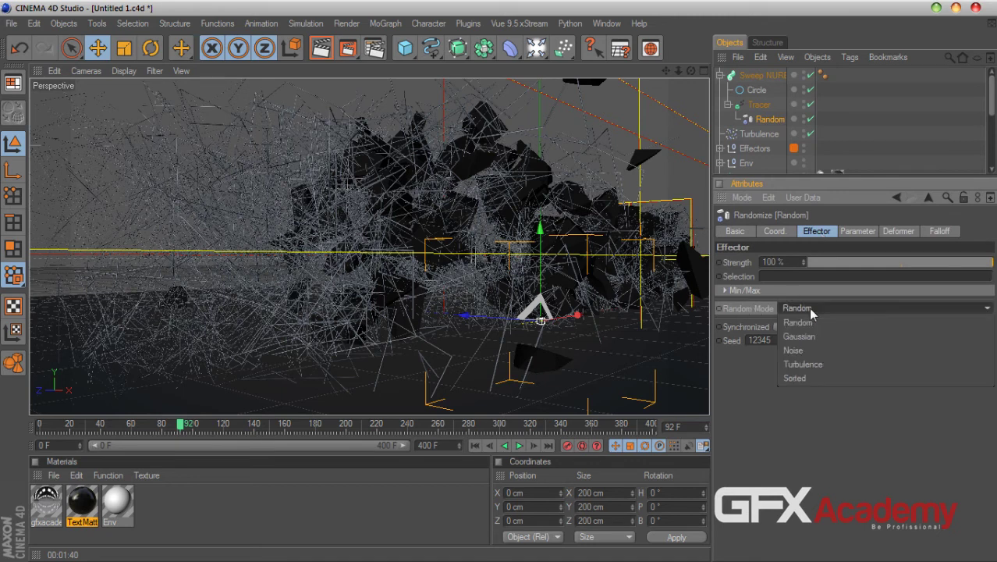
left_click(806, 352)
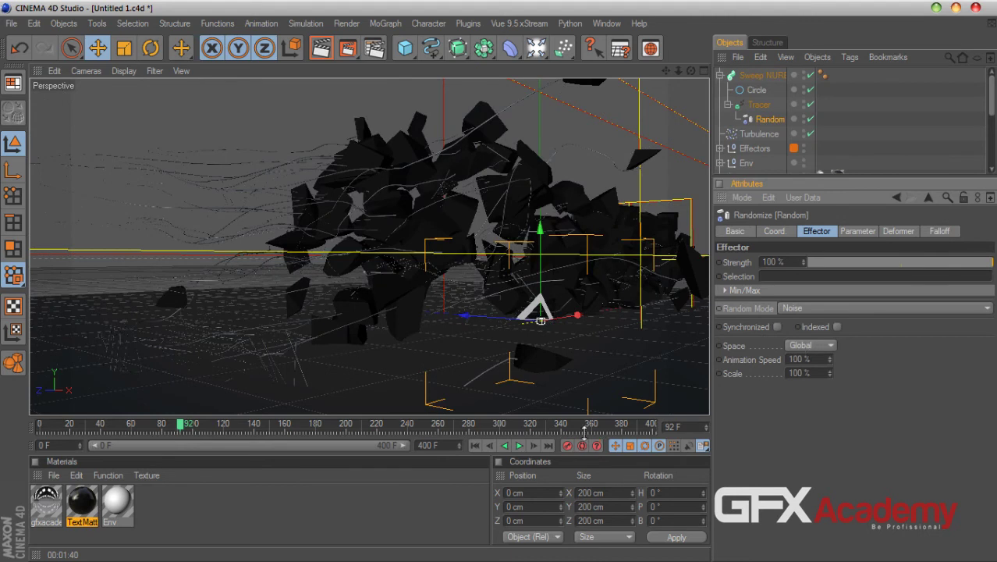
left_click(475, 445)
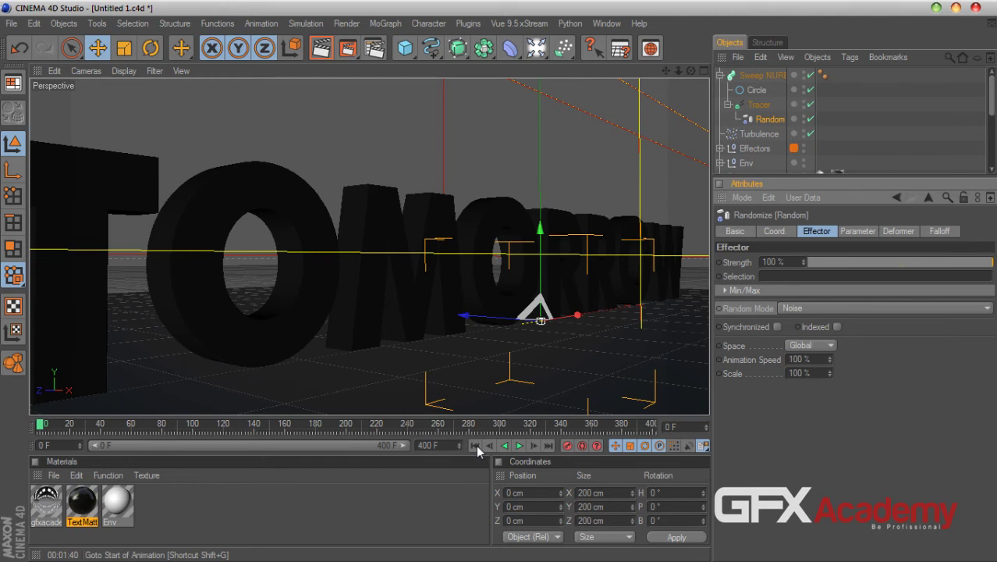
- Set the Random effector's position strength to 10 cm in X and 10 cm in Z
left_click(857, 231)
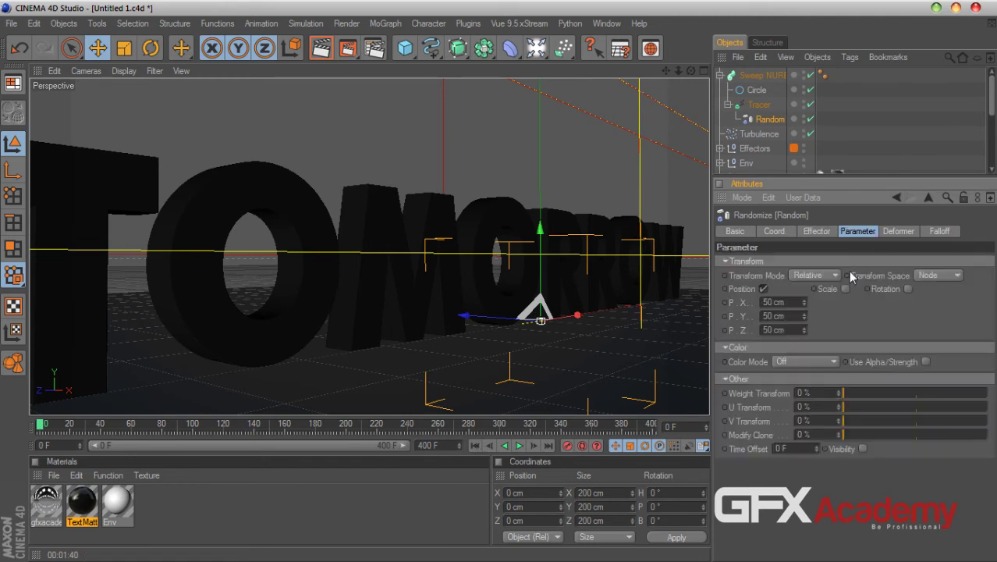
left_click(784, 305)
type("10")
left_click(790, 330)
type("10")
key("Return")
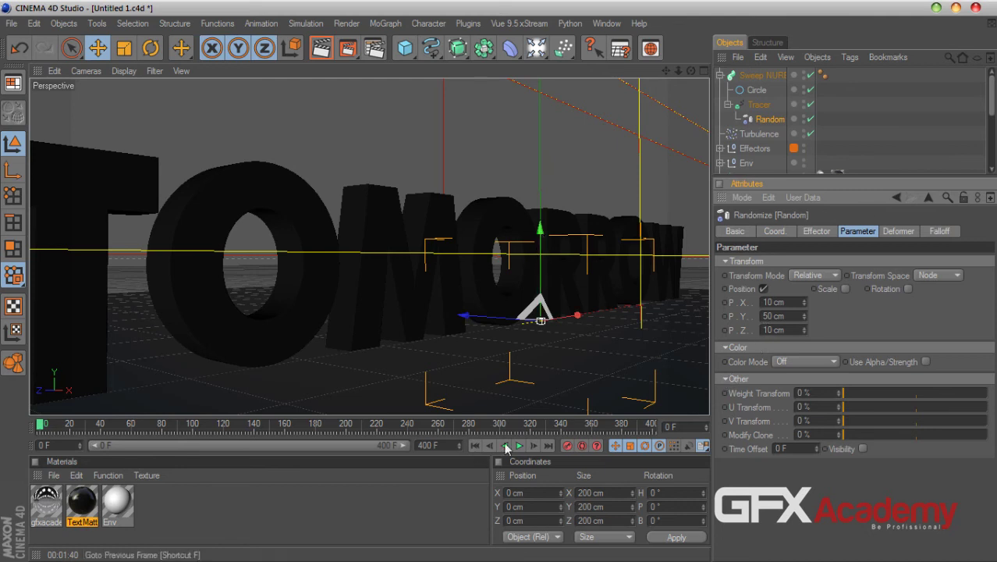
- Enlarge the object list and hide the eight letter Fracture objects one by one, from t up to w
left_click_drag(783, 179, 765, 310)
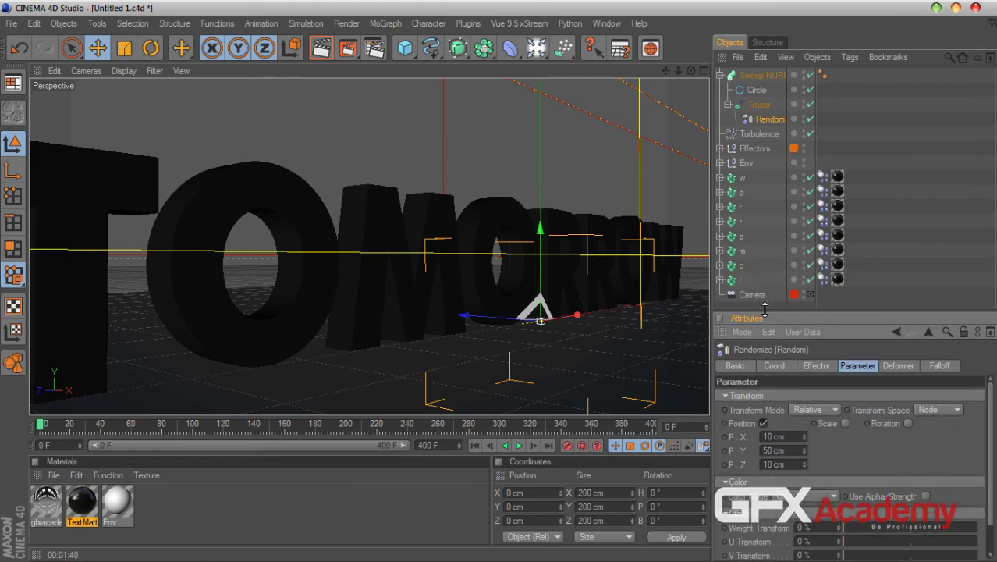
left_click(804, 277)
left_click(804, 264)
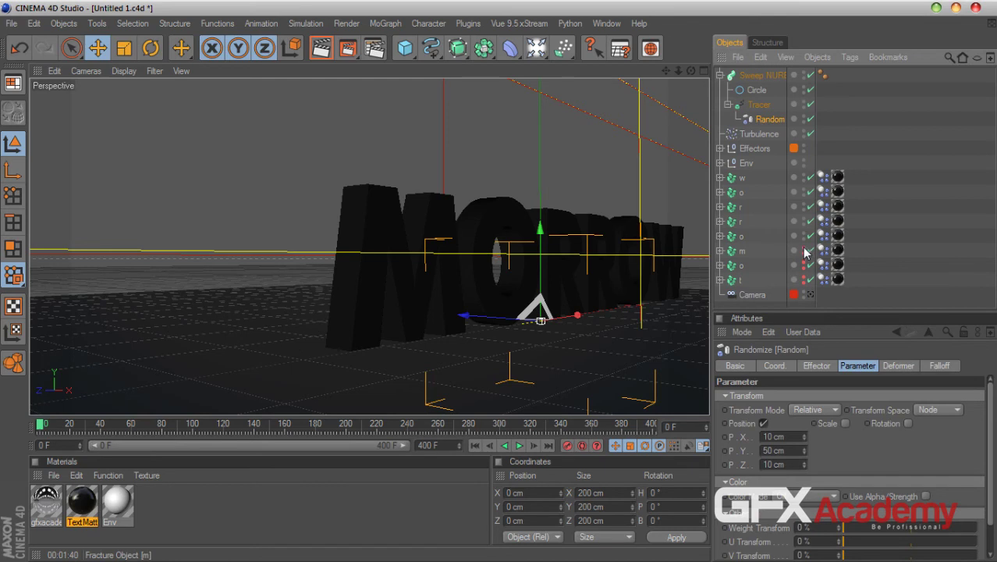
left_click(804, 251)
left_click(805, 236)
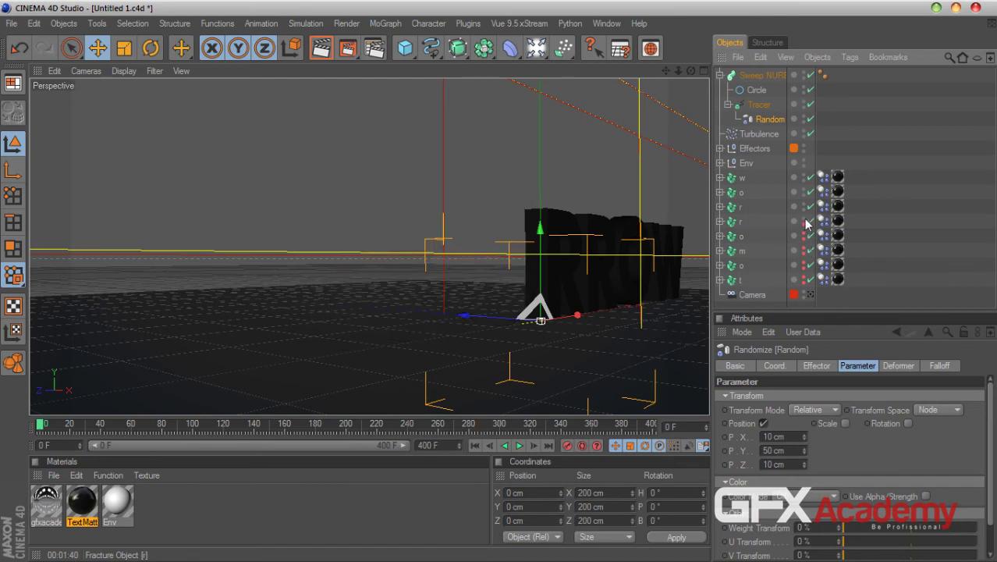
left_click(805, 221)
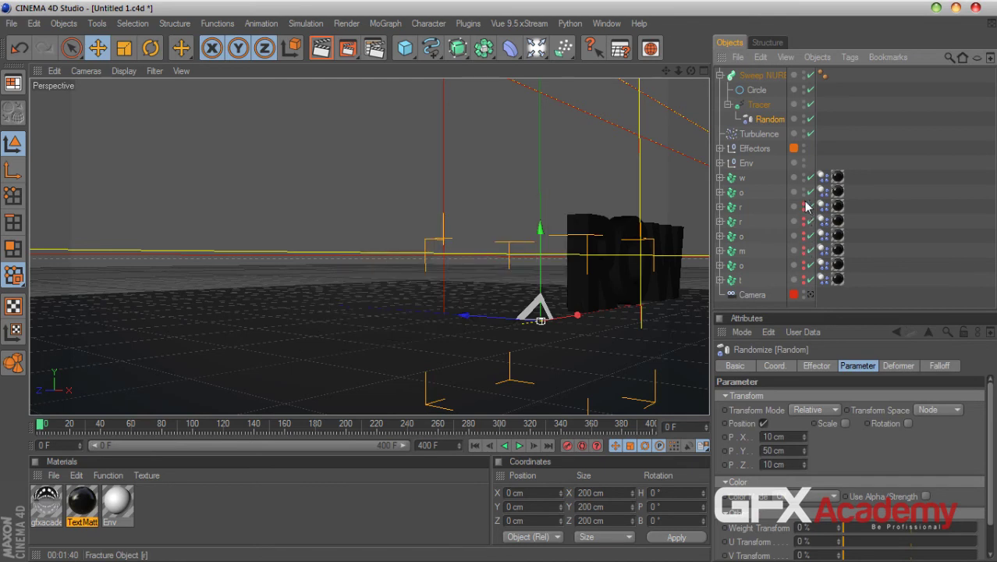
left_click(804, 207)
left_click(804, 192)
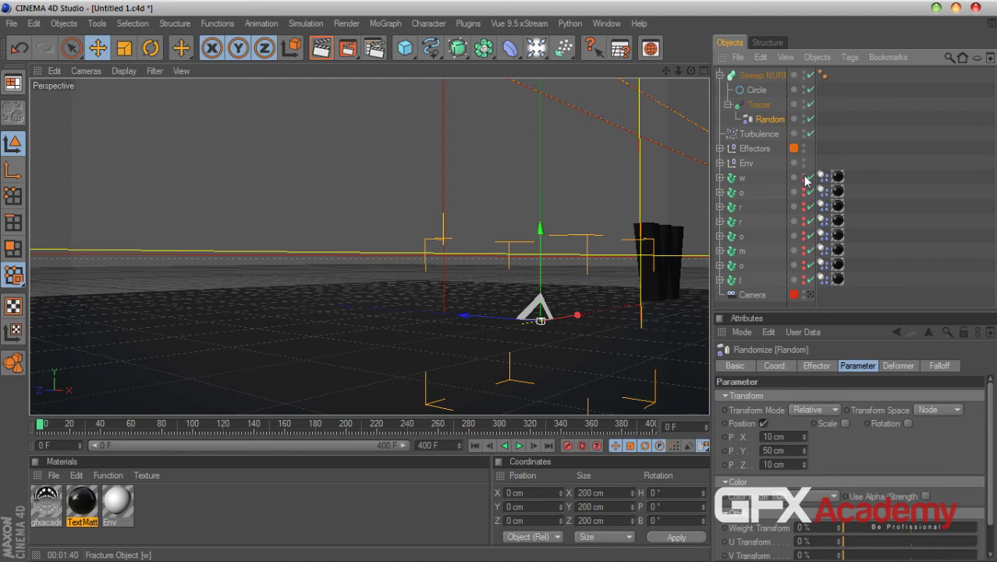
left_click(805, 177)
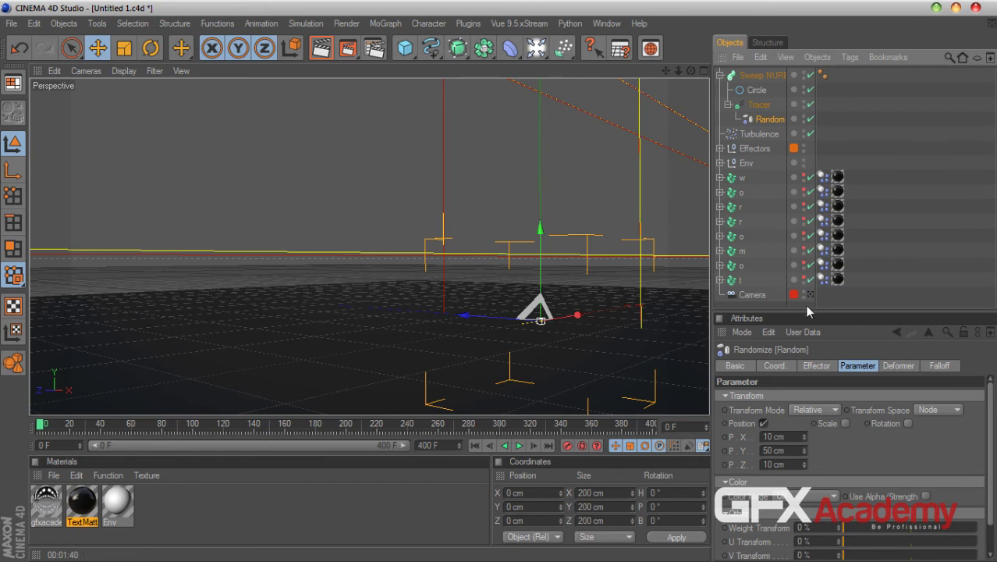
- Reset the visibility of all the letter Fracture objects and hide all eight again in a single pass
left_click_drag(808, 165, 812, 271)
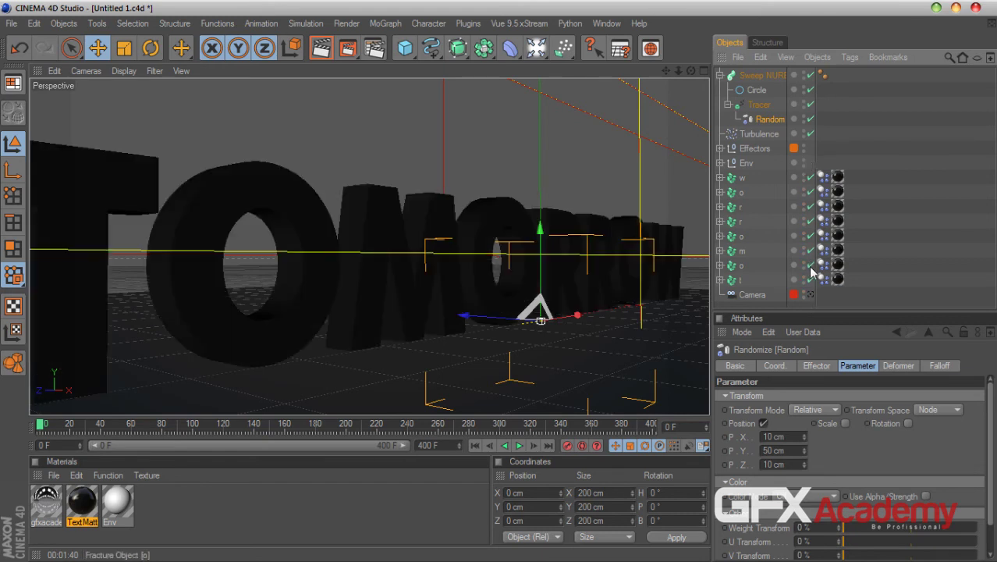
left_click(805, 176)
left_click_drag(806, 180, 804, 206)
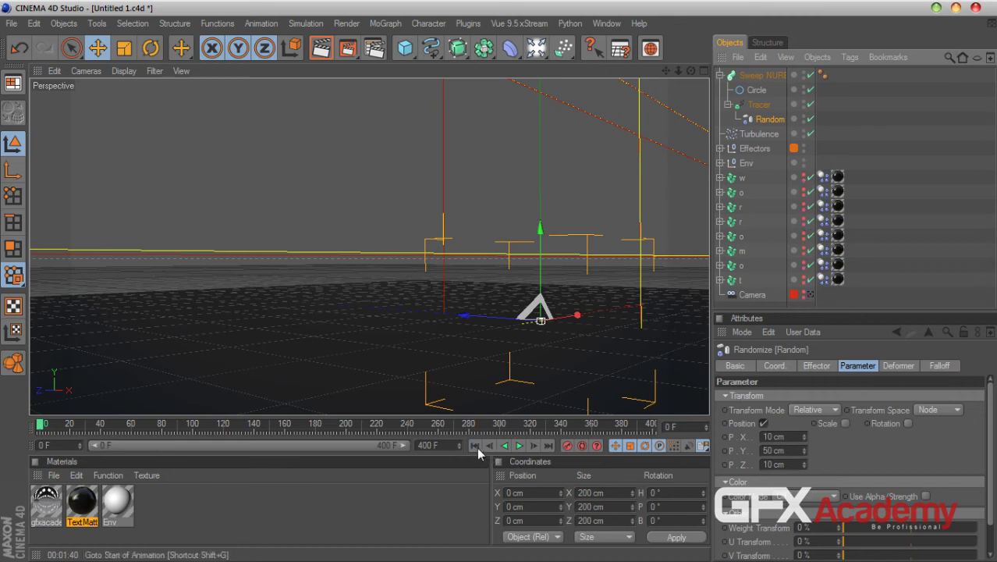
- Play the animation from the start to about frame 77 to check the noise-distorted trails
left_click(520, 445)
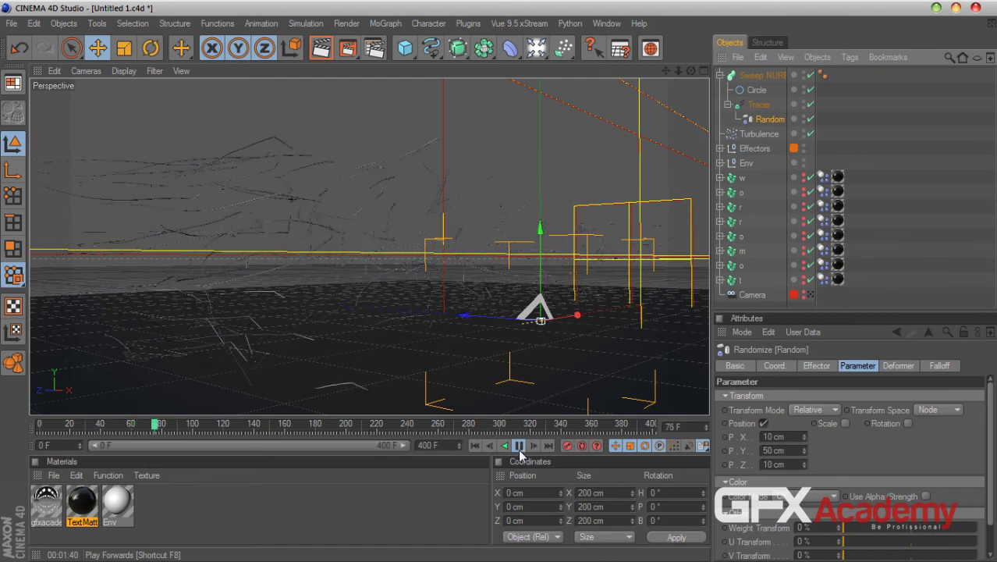
left_click(519, 446)
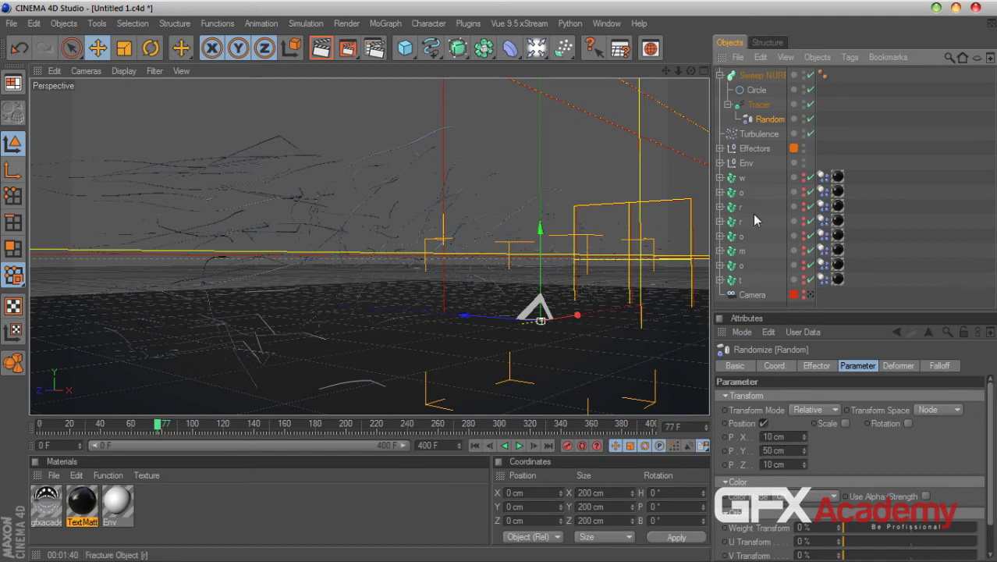
- Try the Tracer's intermediate points as Adaptive, and as Subdivided with a maximum length of 2 cm
left_click(757, 106)
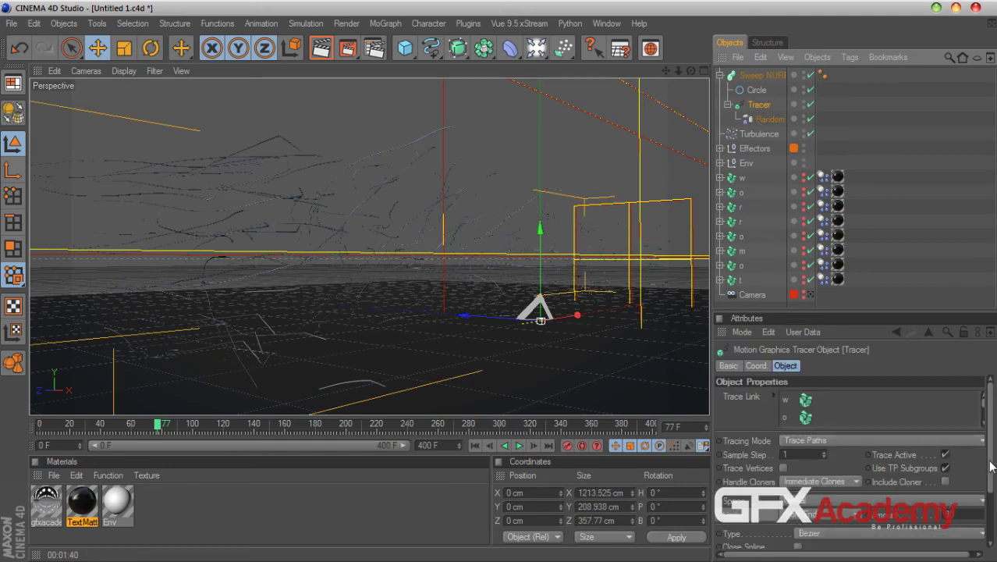
left_click_drag(986, 467, 987, 521)
left_click(825, 489)
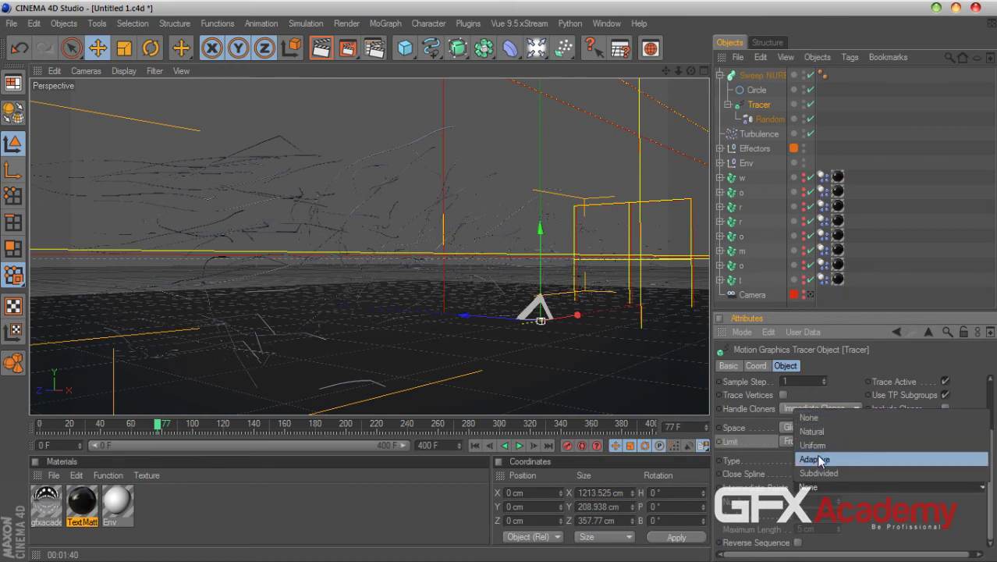
left_click(819, 460)
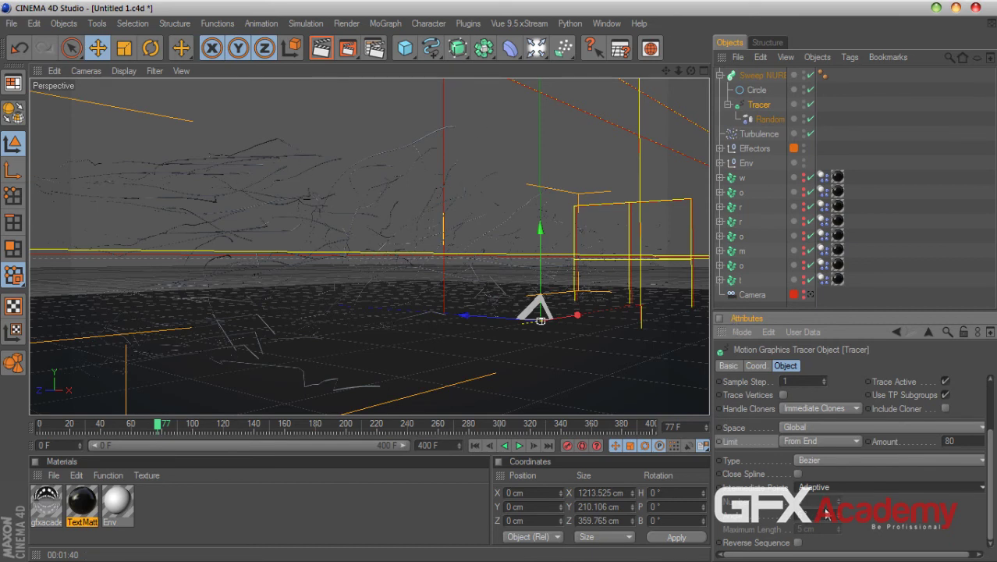
left_click(825, 487)
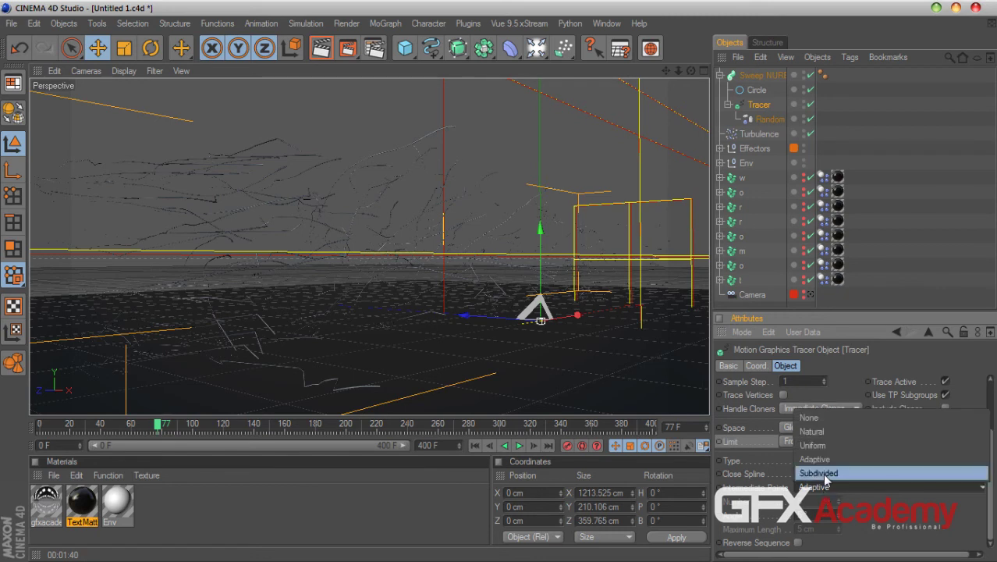
left_click(819, 473)
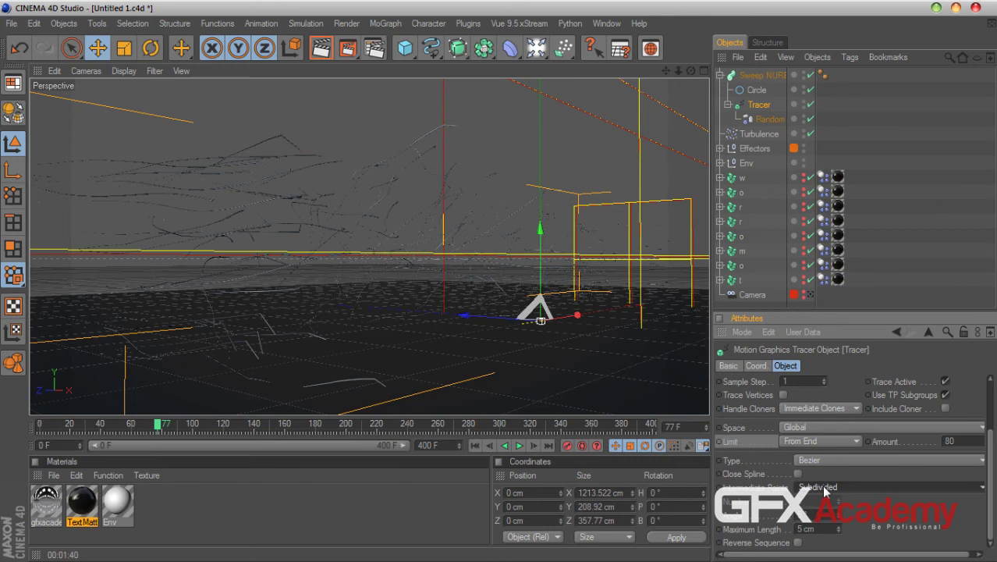
double_click(821, 529)
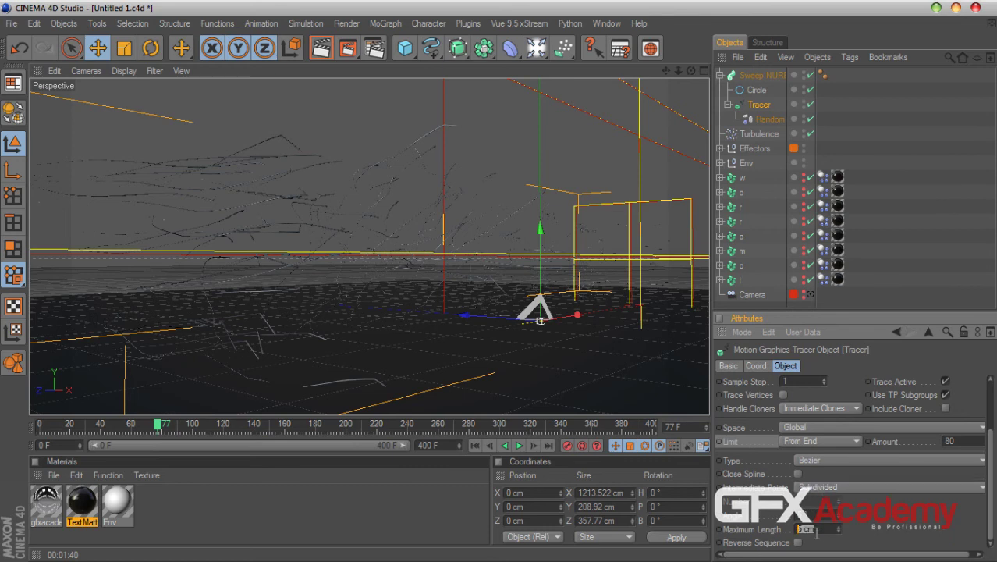
type("2")
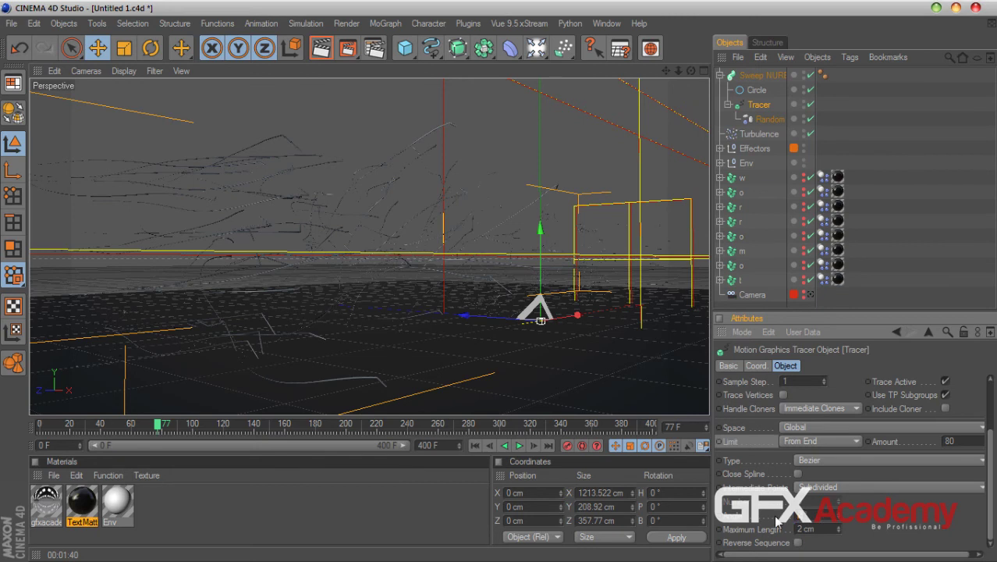
- Try Natural intermediate points on the Tracer, then settle on Adaptive and set the spline type to Cubic
left_click(831, 487)
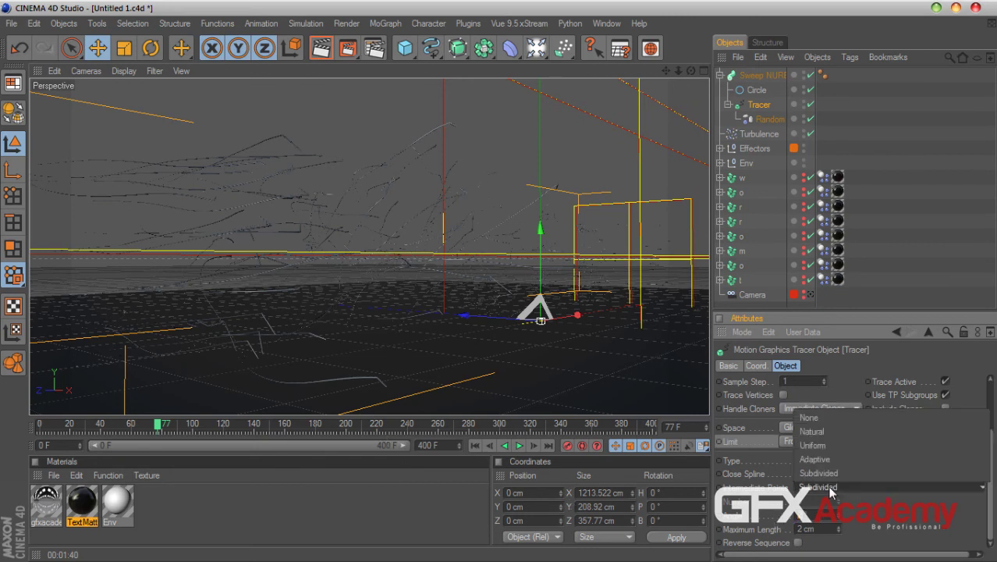
left_click(817, 433)
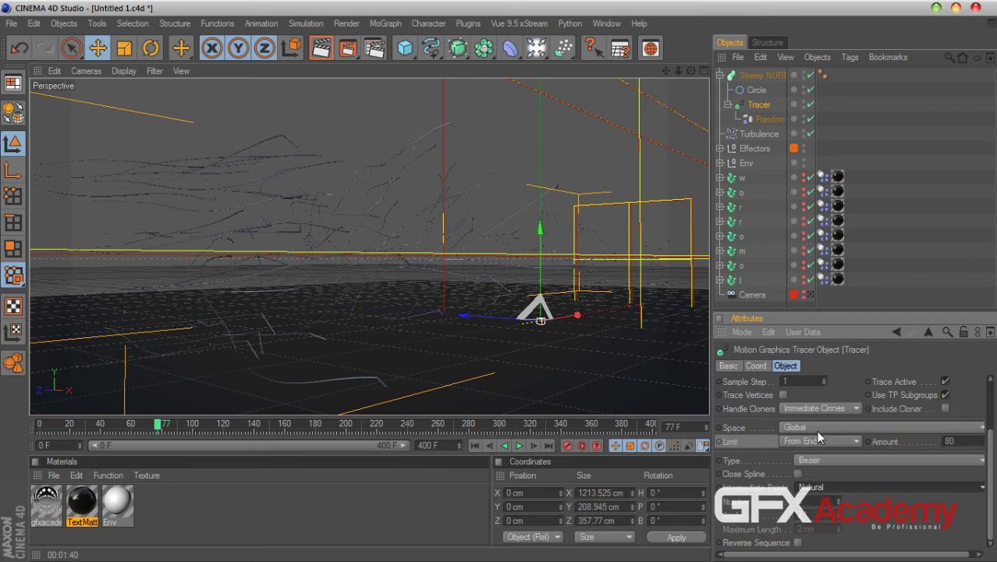
left_click(819, 483)
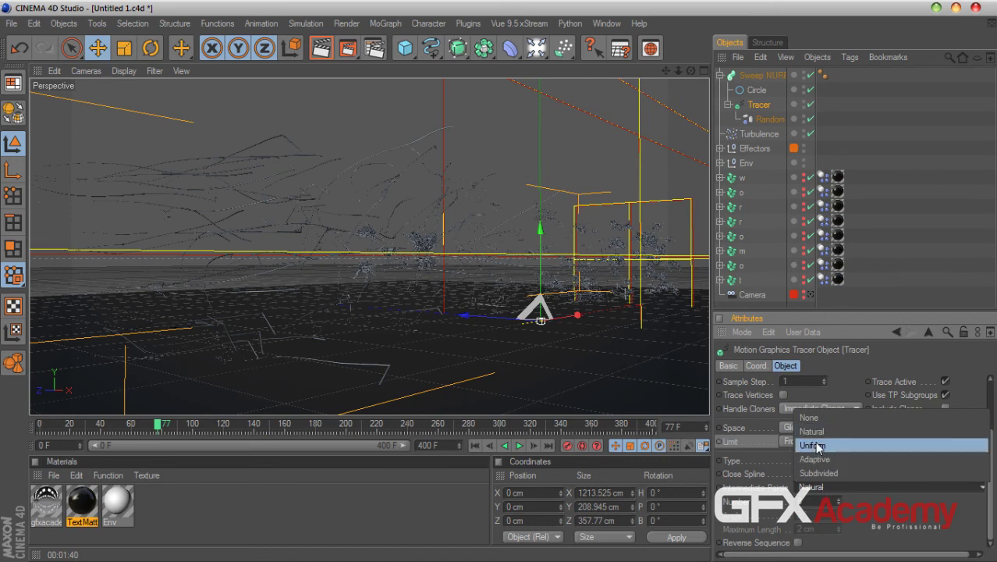
left_click(816, 462)
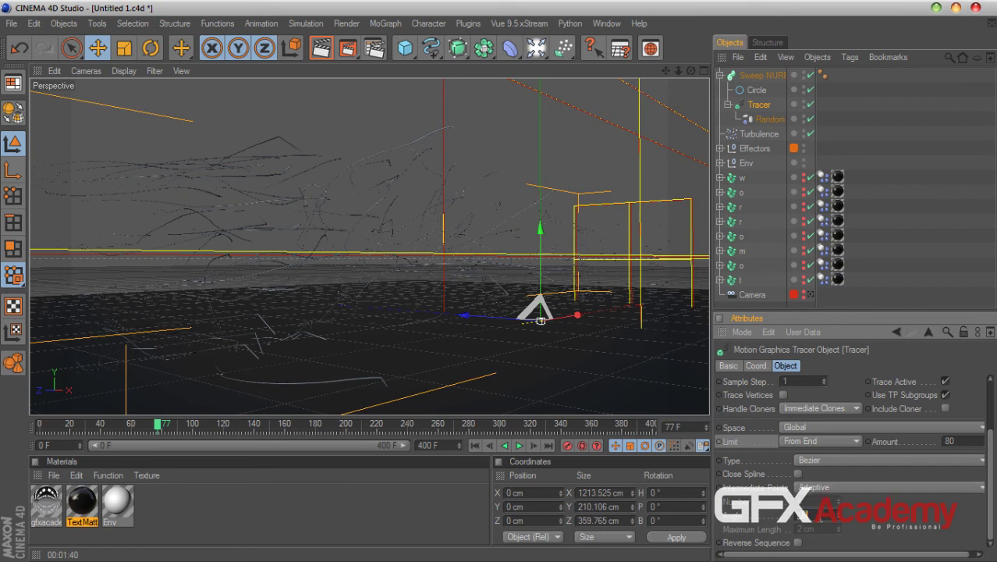
left_click(820, 462)
left_click(814, 488)
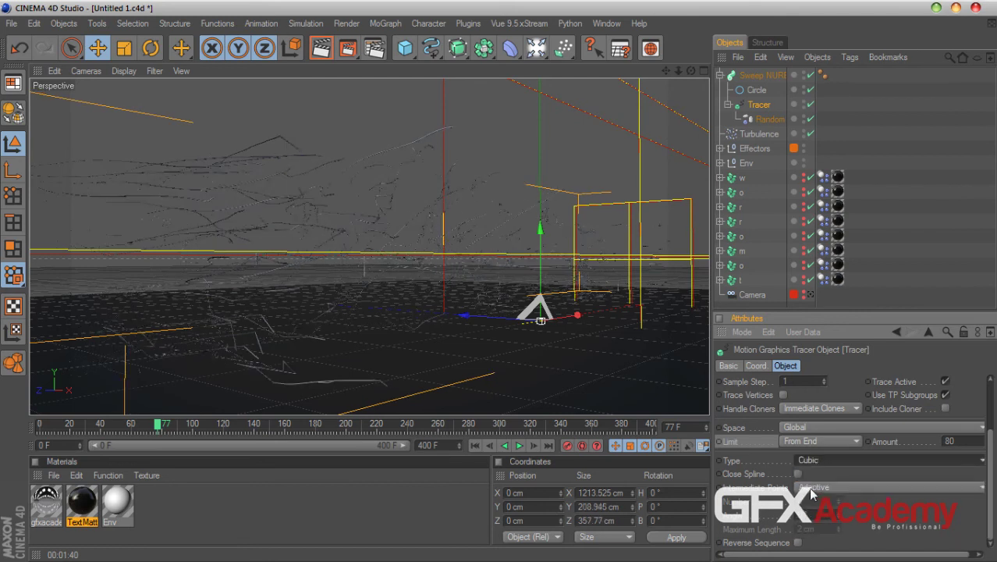
- Adjust the Random effector's noise settings and set its noise space to UV
left_click(769, 120)
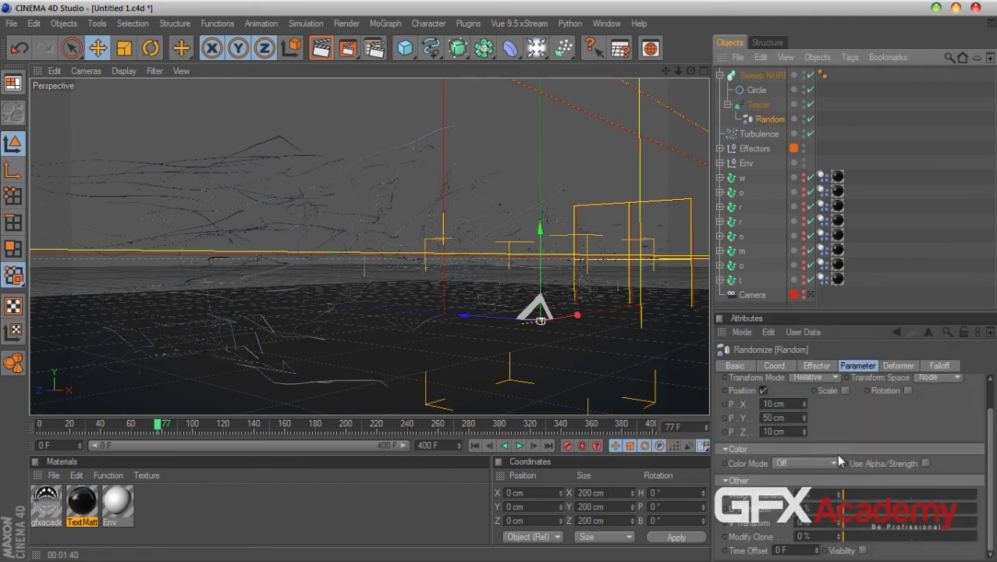
left_click(820, 367)
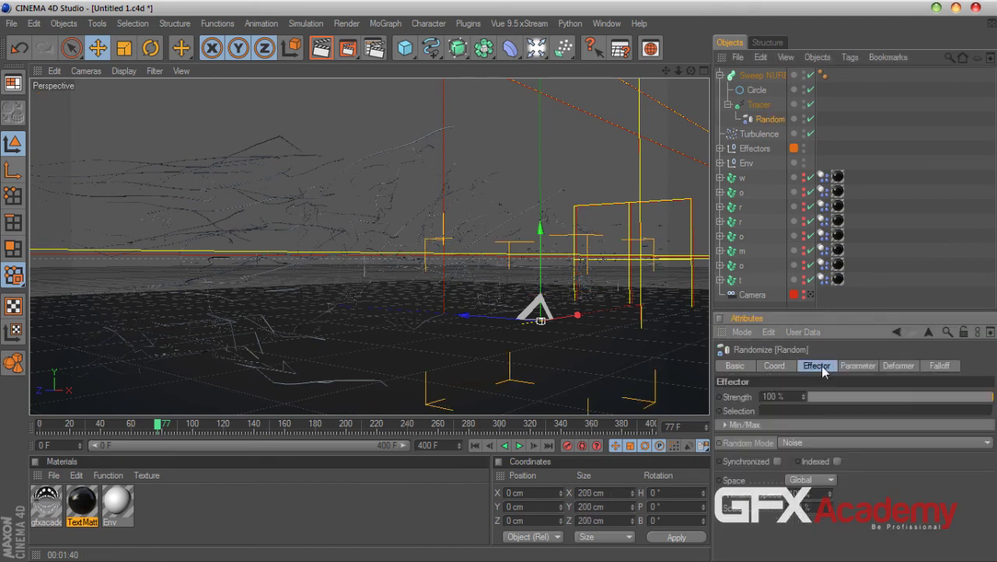
left_click(814, 495)
type("1")
key("Return")
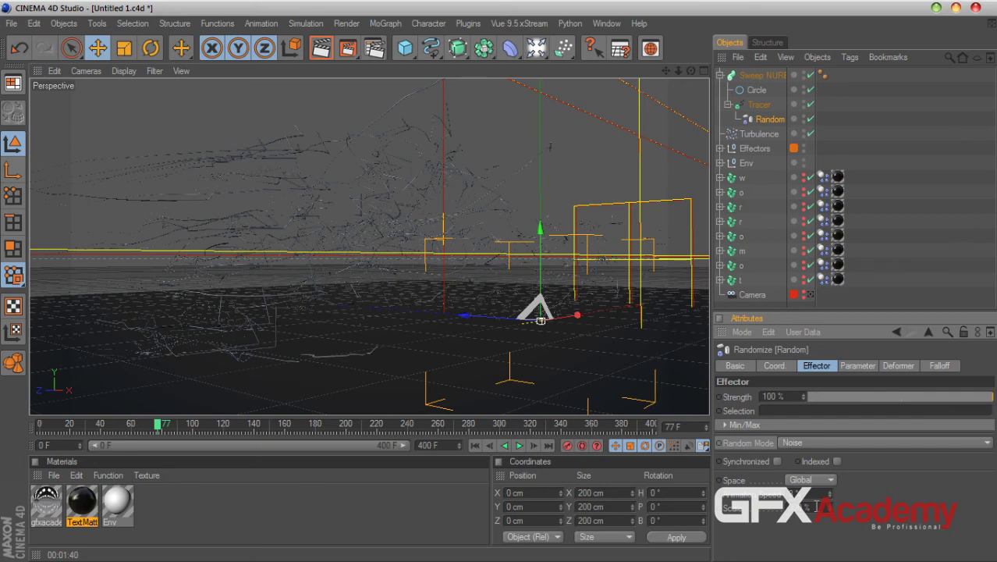
left_click(813, 480)
left_click(809, 509)
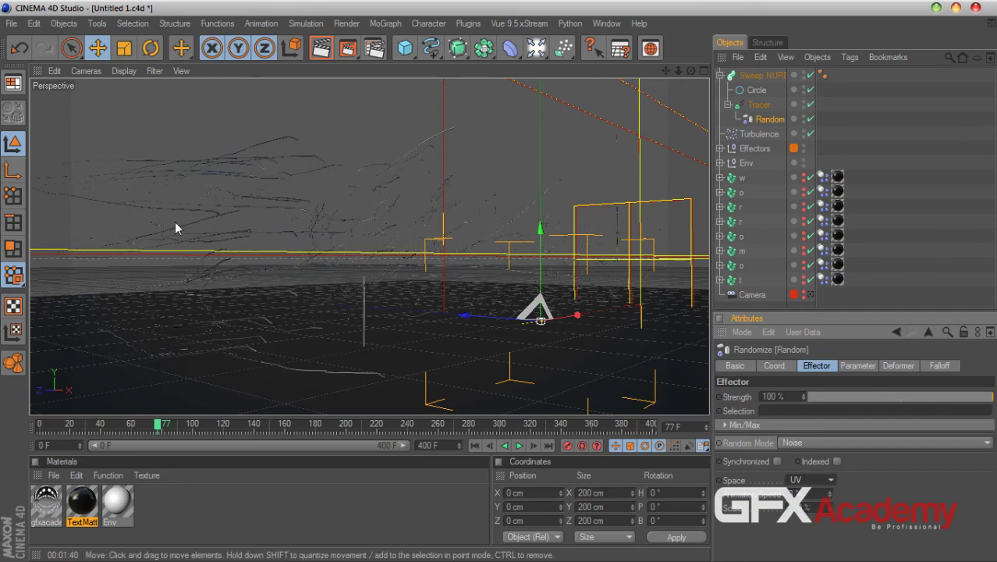
- Replay the animation from frame 0 to about frame 54 to check the UV-space noise on the trails
left_click(475, 446)
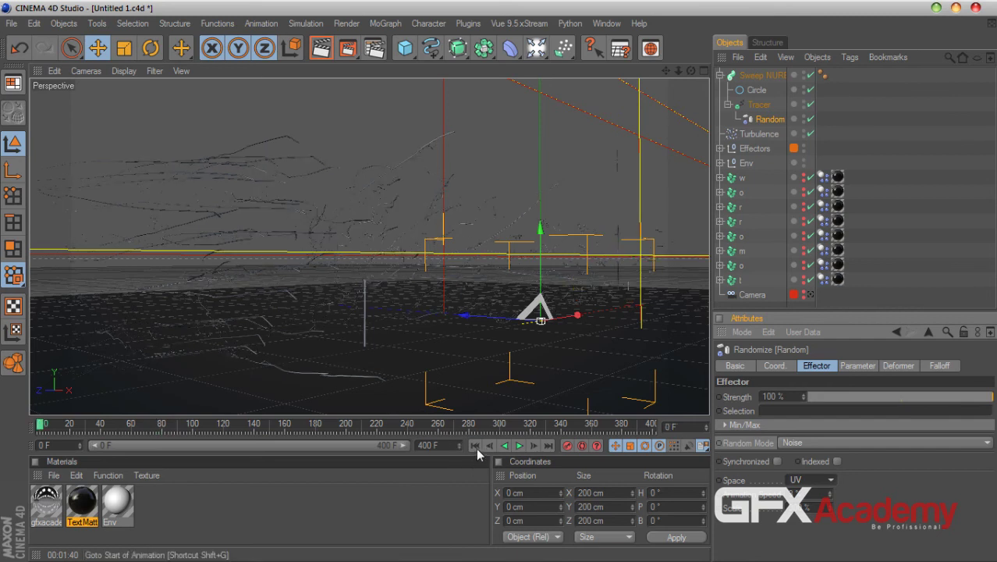
left_click(521, 446)
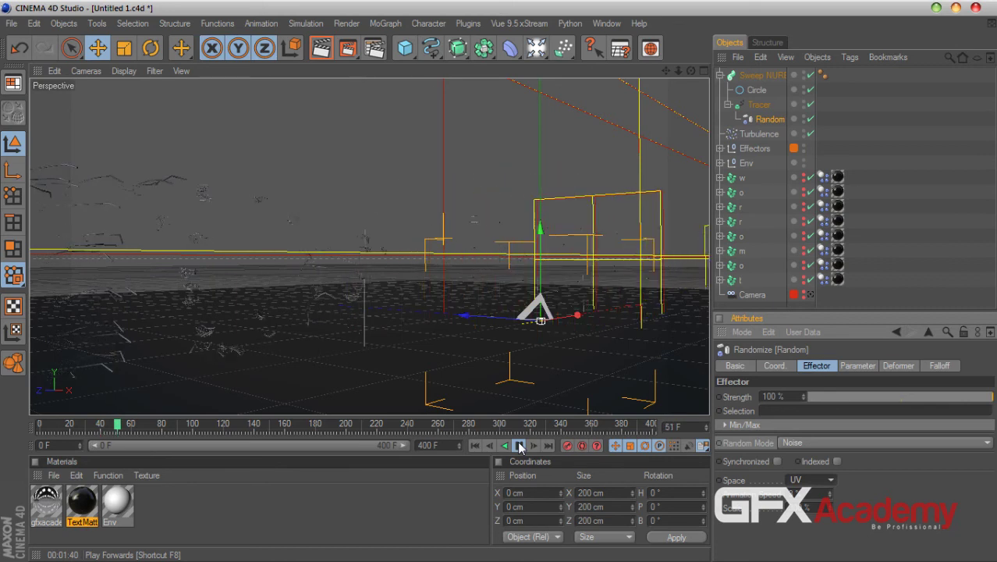
left_click(519, 446)
- Try the Gaussian and Turbulence random modes on the Random effector, then return it to Noise
left_click(937, 442)
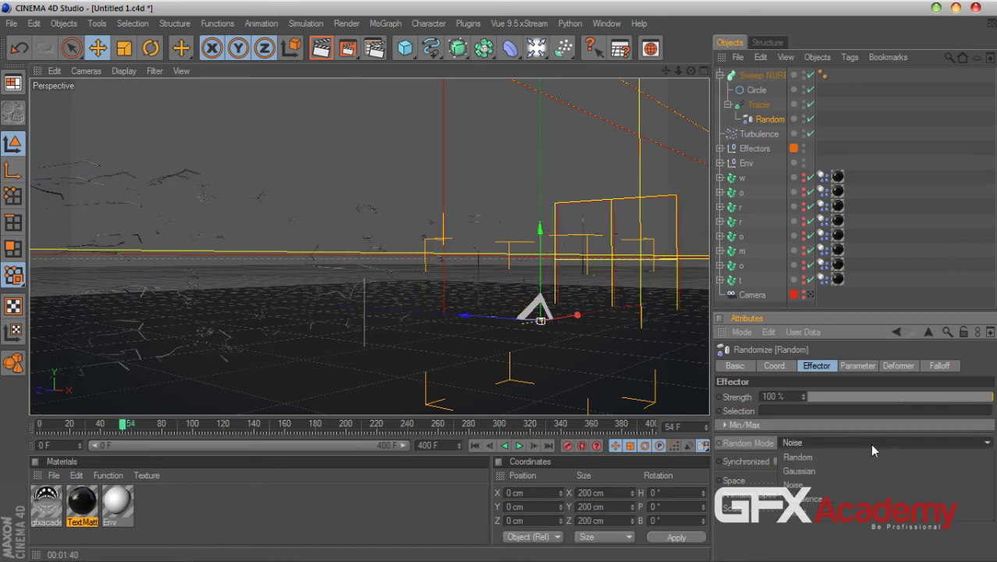
left_click(831, 470)
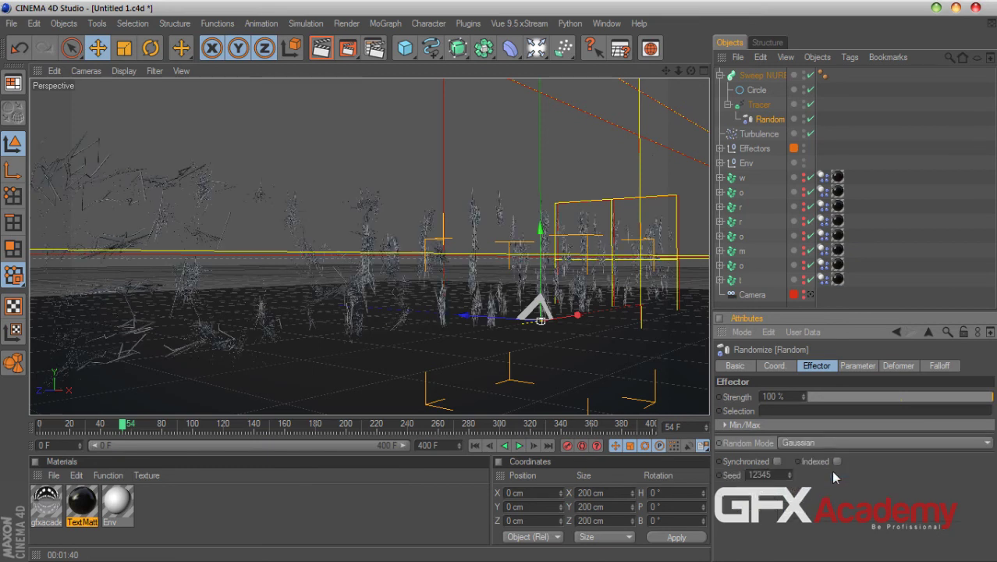
left_click(858, 442)
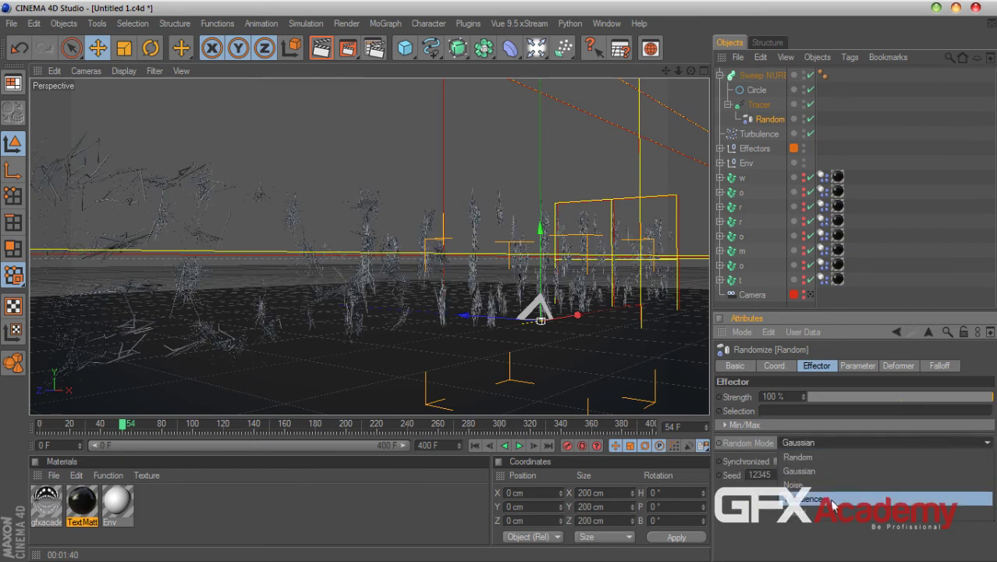
left_click(833, 503)
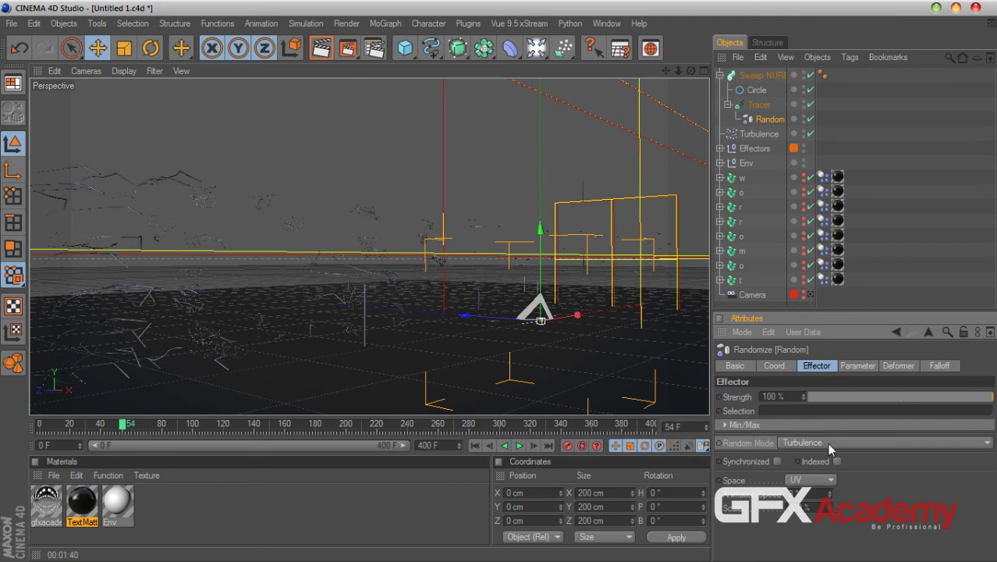
left_click(827, 442)
left_click(825, 485)
- Set the Random effector's position strength to 1 cm in X, Y and Z
left_click(856, 366)
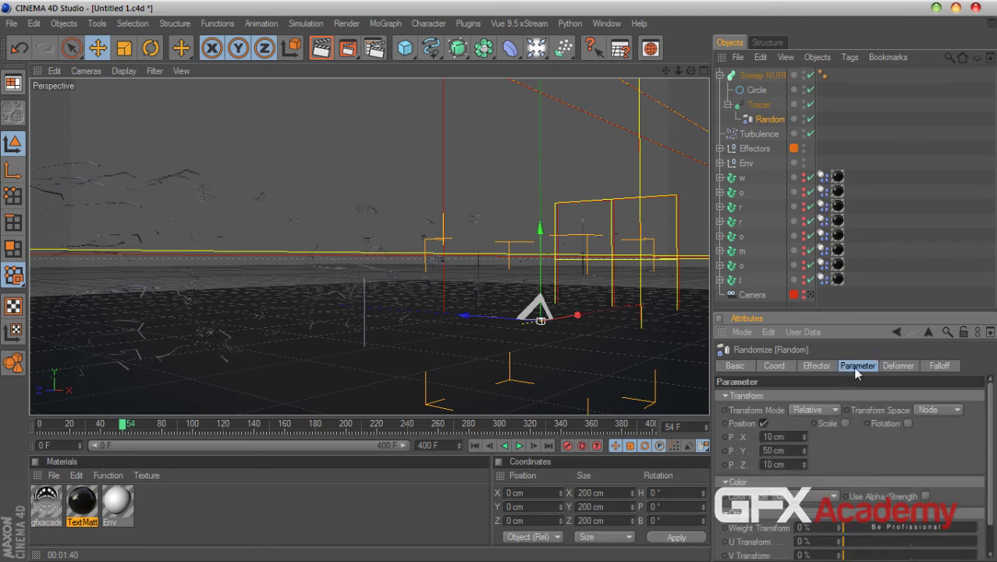
left_click(792, 450)
type("1")
left_click(790, 464)
type("1")
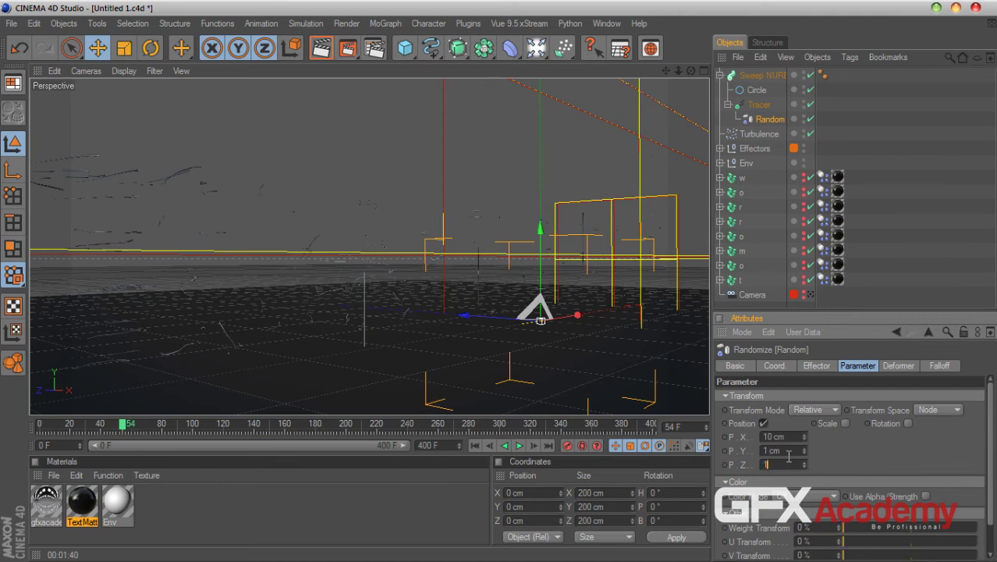
left_click(793, 436)
type("1")
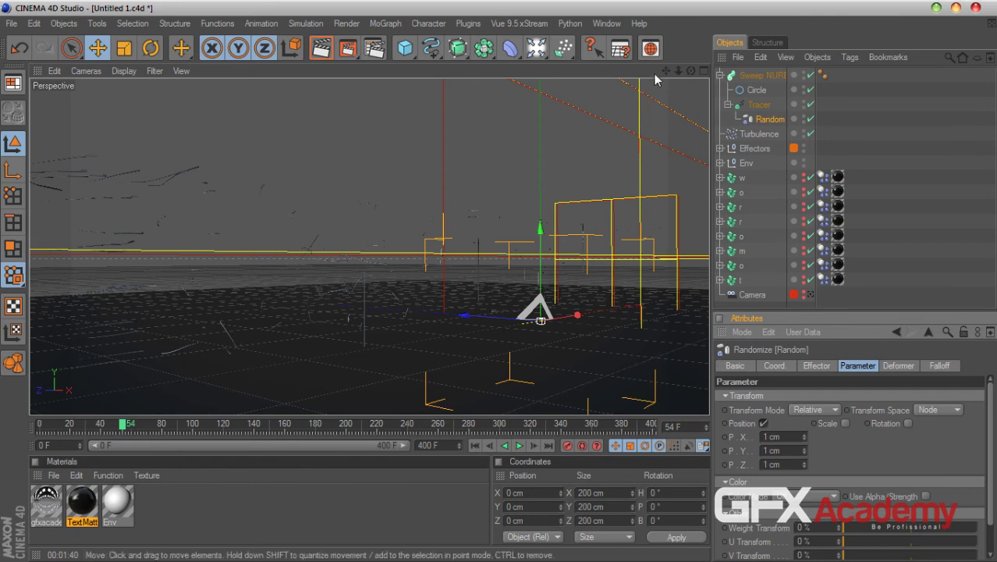
- Disable the Random effector under the Tracer and return the animation to frame 0
mouse_move(691, 70)
left_mouse_down()
mouse_move(702, 75)
mouse_move(693, 72)
left_mouse_up()
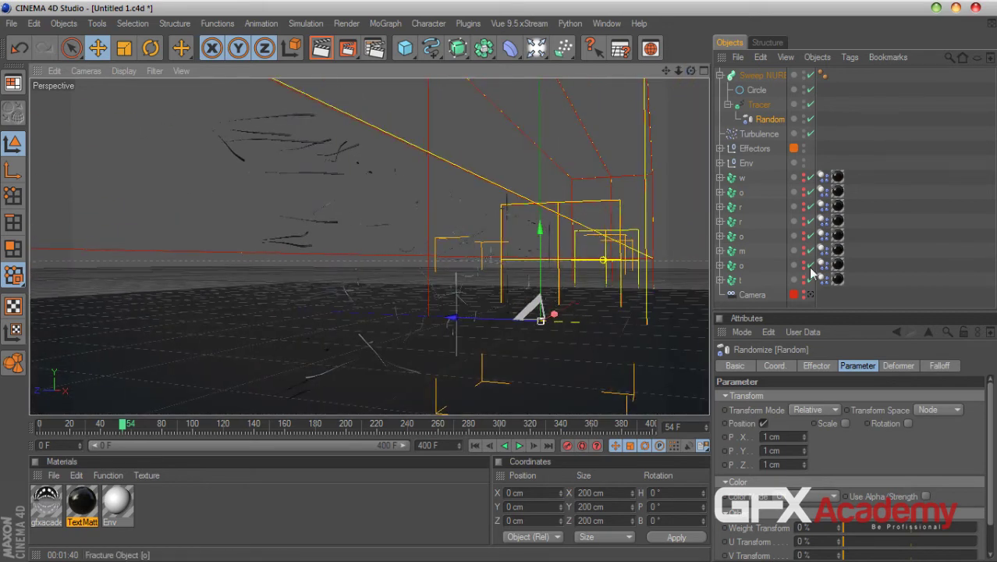
left_click(810, 119)
left_click(473, 446)
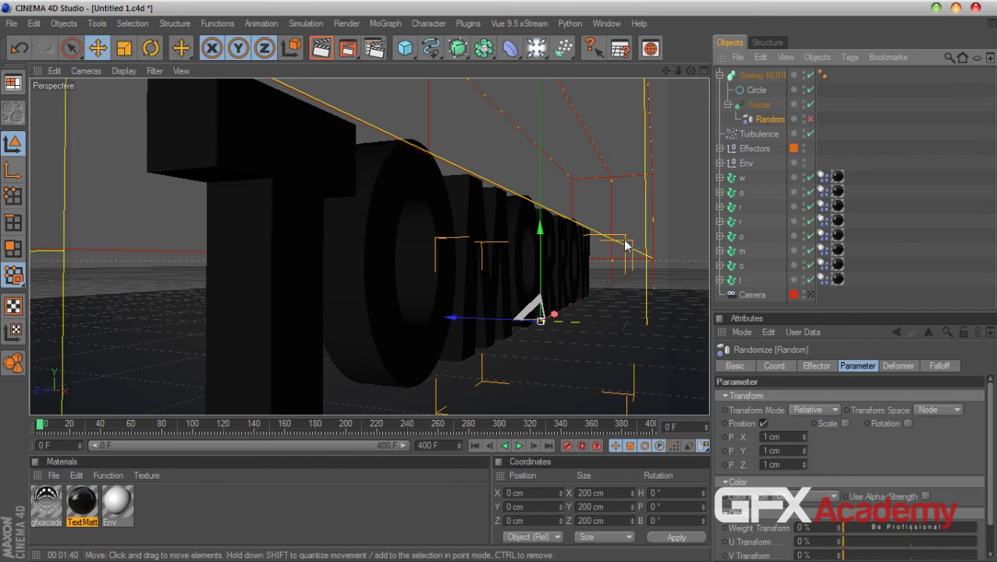
scroll(624, 245, "down", 5)
left_click_drag(691, 70, 684, 111)
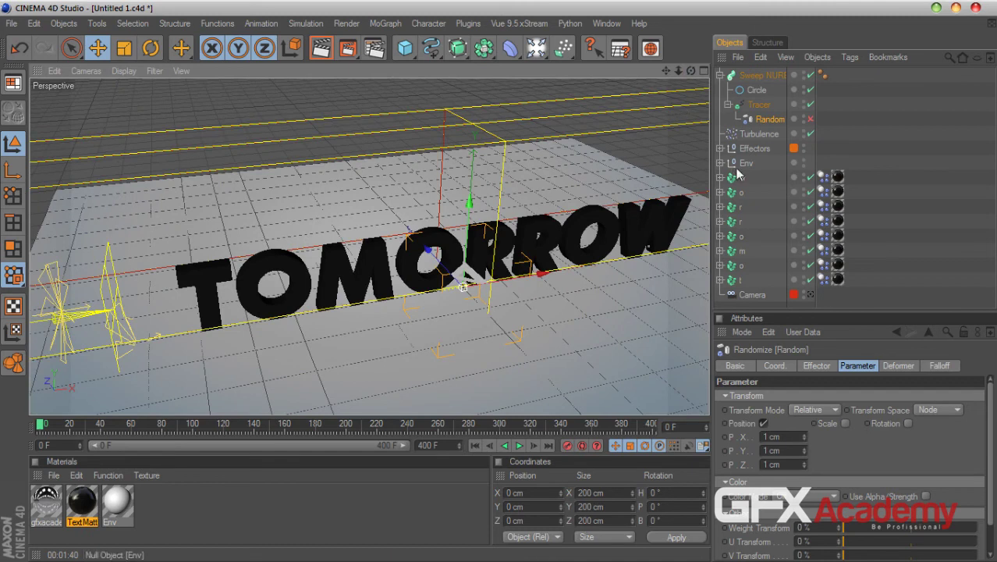
- Add a Display tag to the Tracer with its level of detail enabled at 10%, and play the animation
left_click(757, 104)
right_click(756, 110)
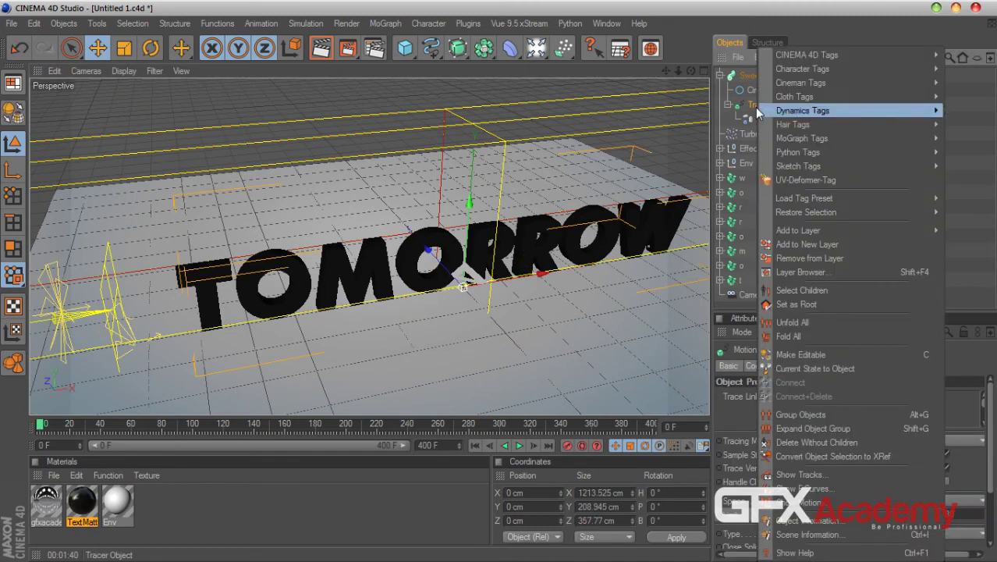
mouse_move(801, 56)
left_click(695, 138)
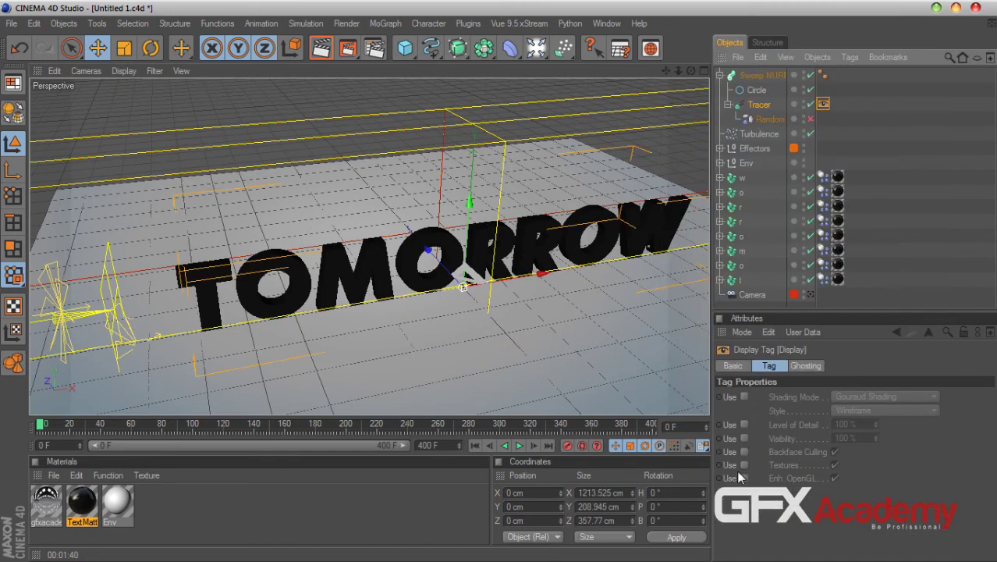
left_click(745, 424)
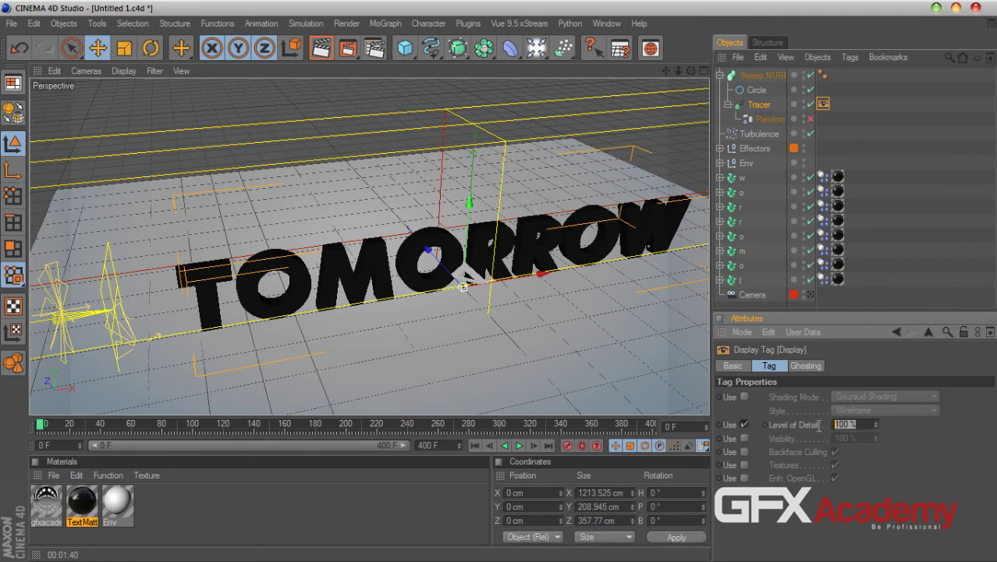
type("10")
left_click(519, 445)
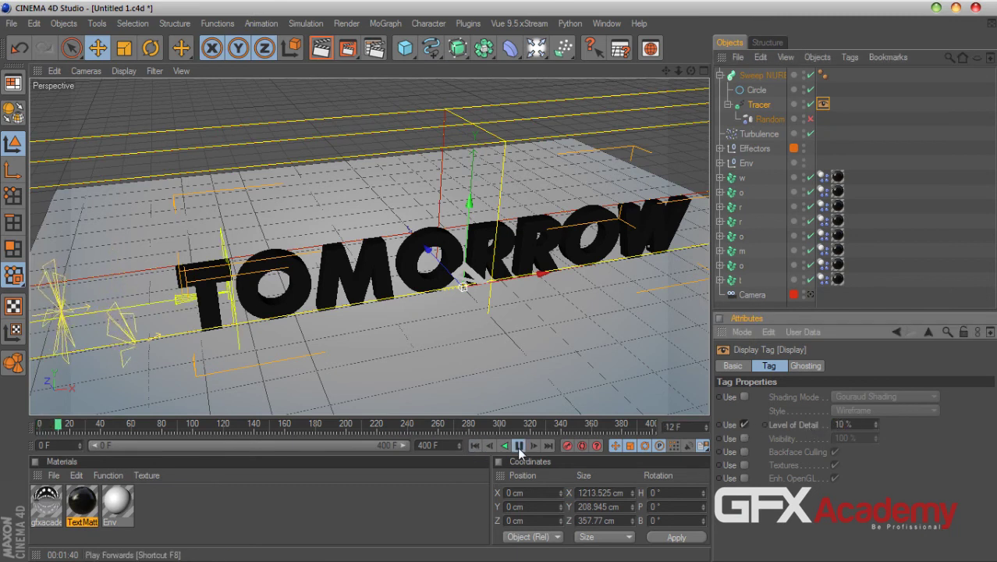
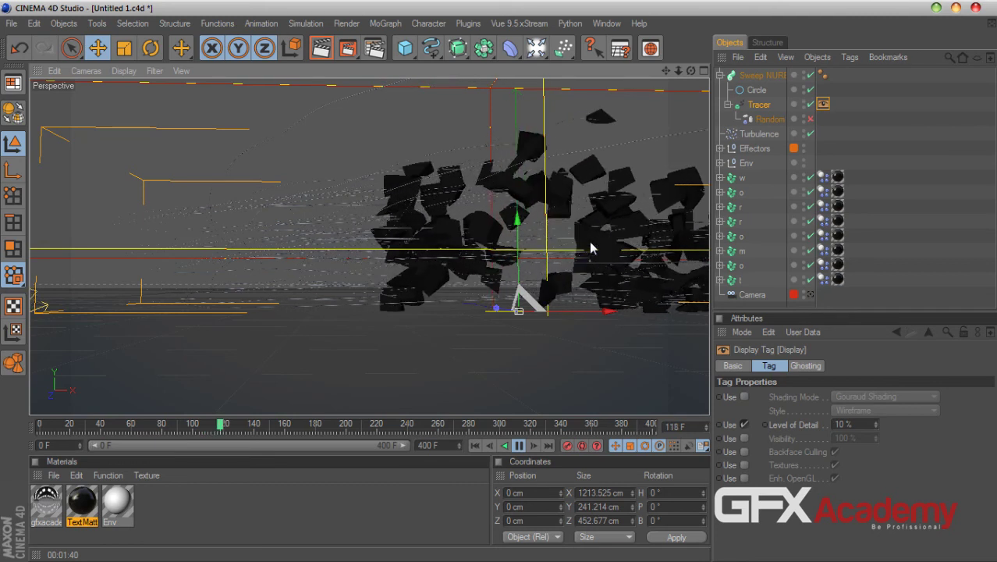
- Re-enable the Random effector under the Tracer, replay the animation from frame 0, and render the view at frame 48
left_click(768, 121)
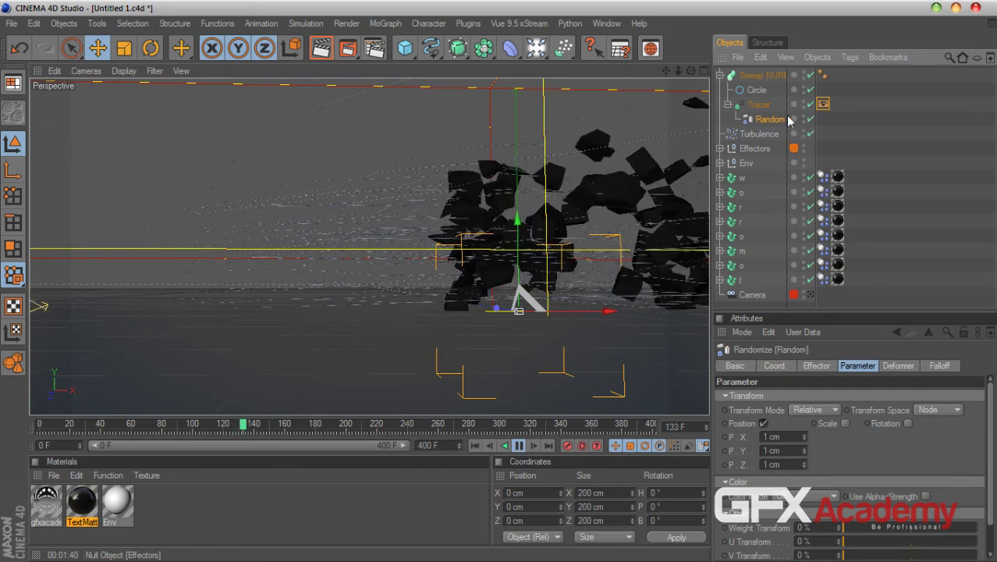
left_click(474, 445)
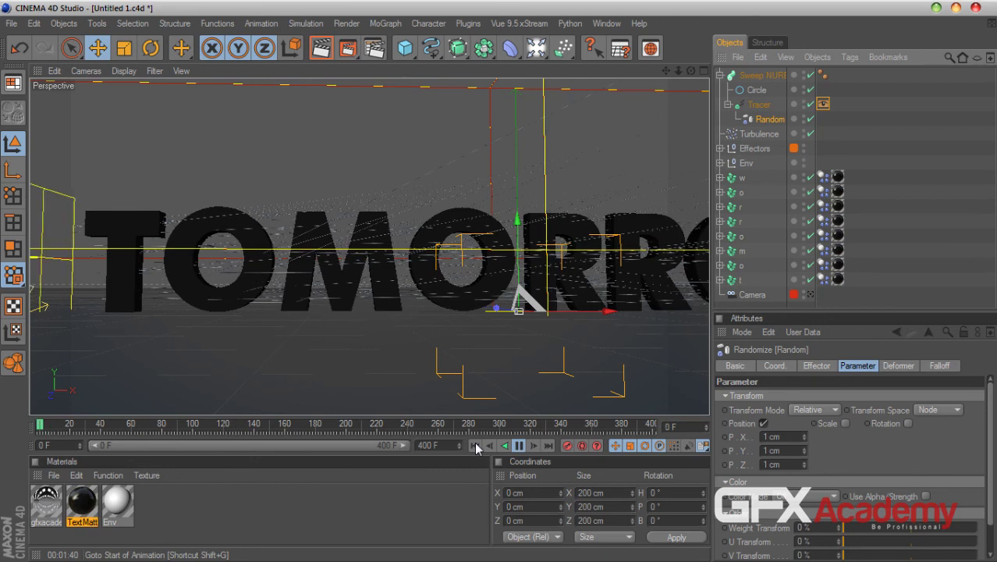
left_click(521, 445)
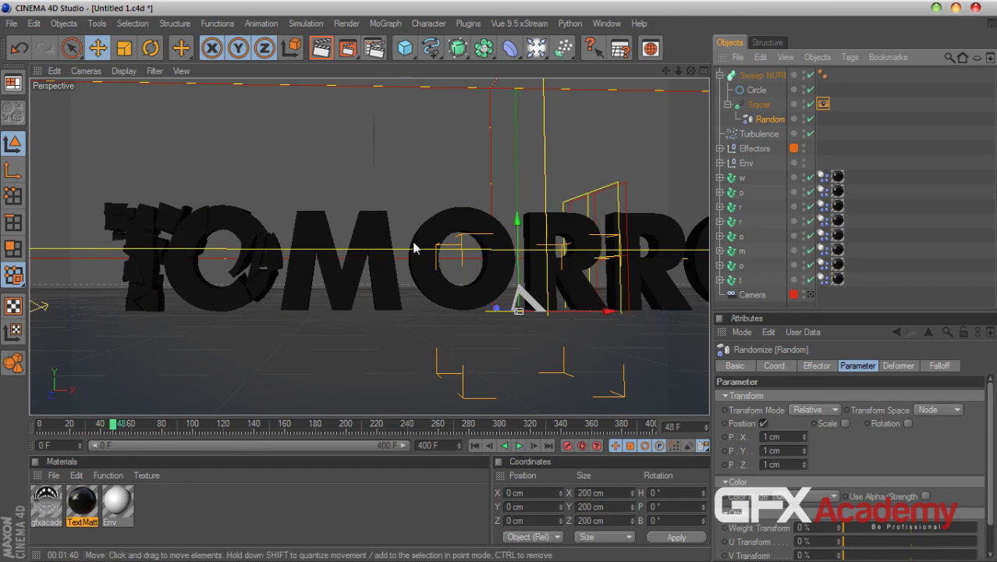
left_click(321, 48)
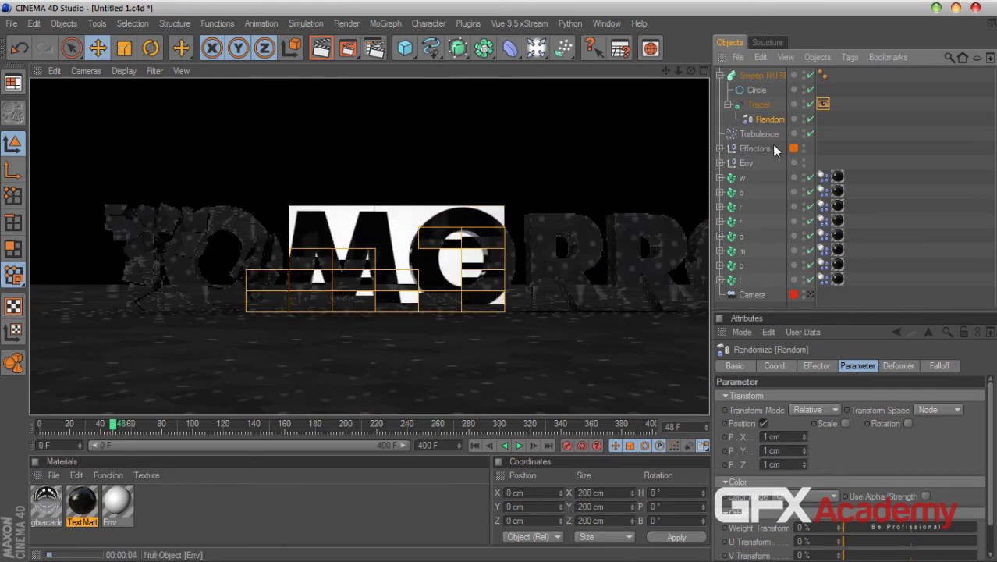
- Check the Random effector's Deformation setting and replay the animation from the start
left_click(765, 121)
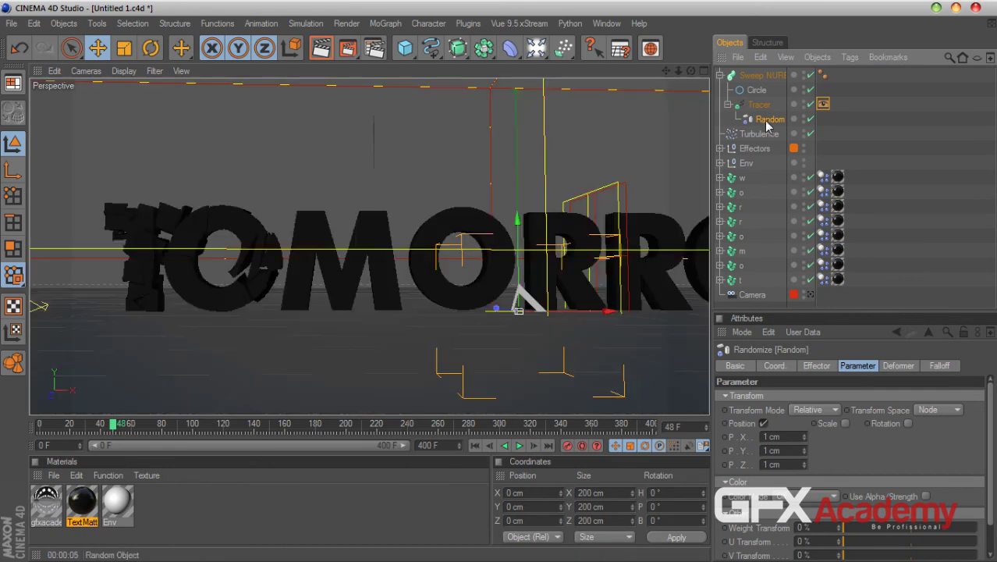
left_click(900, 367)
left_click(785, 398)
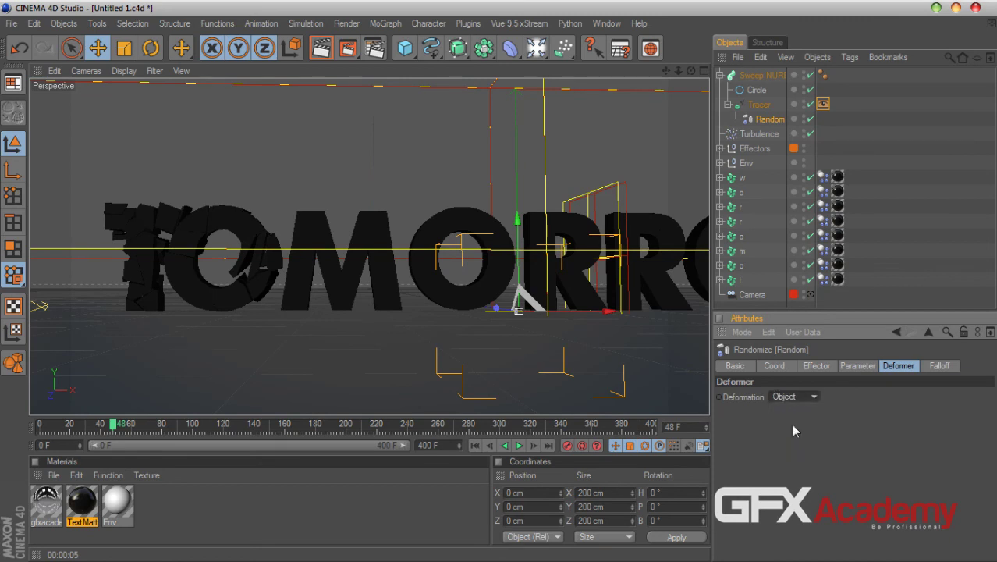
left_click(475, 445)
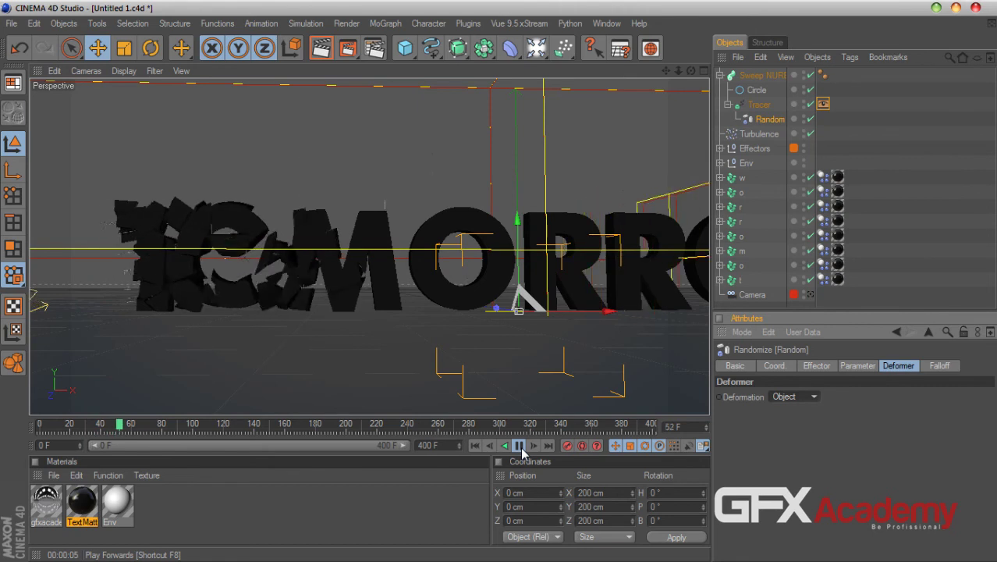
left_click(518, 445)
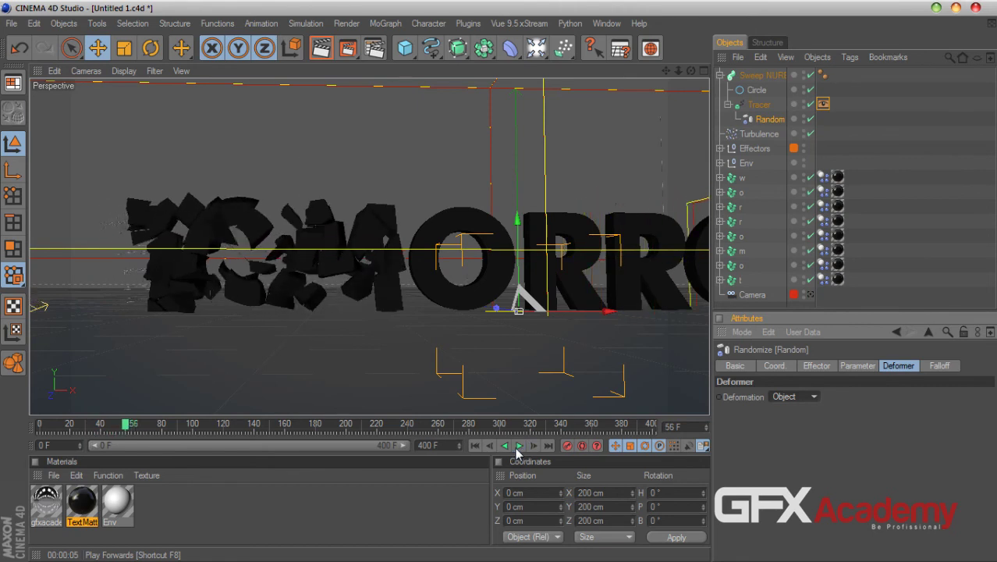
- Return the animation to frame 0 and delete the Random effector from the Tracer
left_click(474, 444)
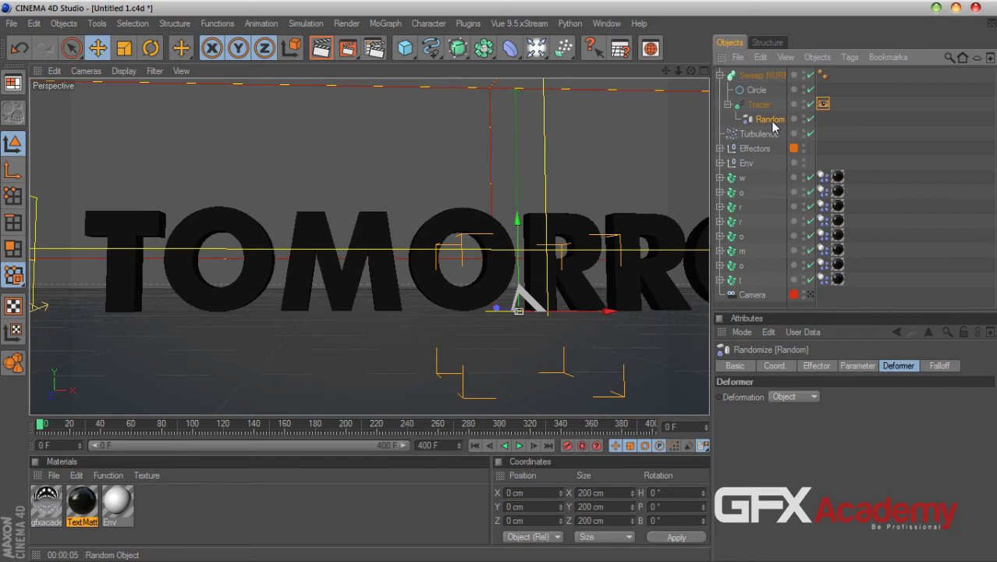
key("Delete")
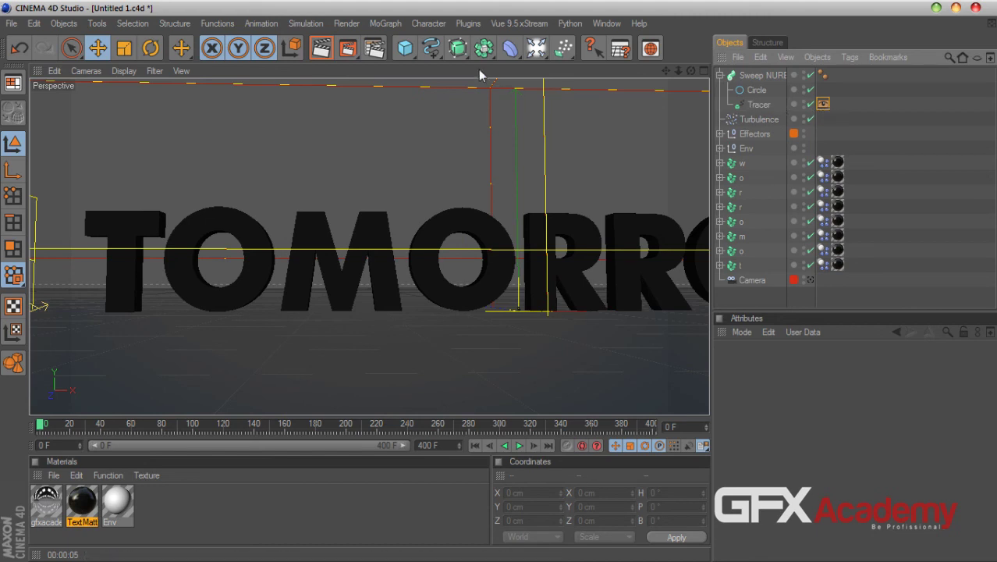
- Add a MoGraph Formula effector as a child of the Tracer and set its deformation to Object
left_click(386, 23)
mouse_move(394, 48)
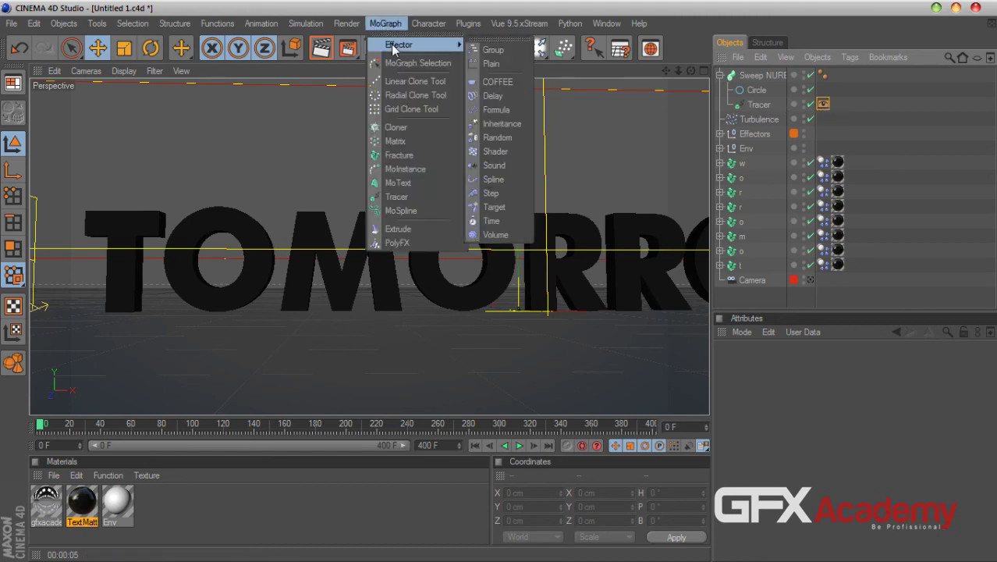
left_click(497, 109)
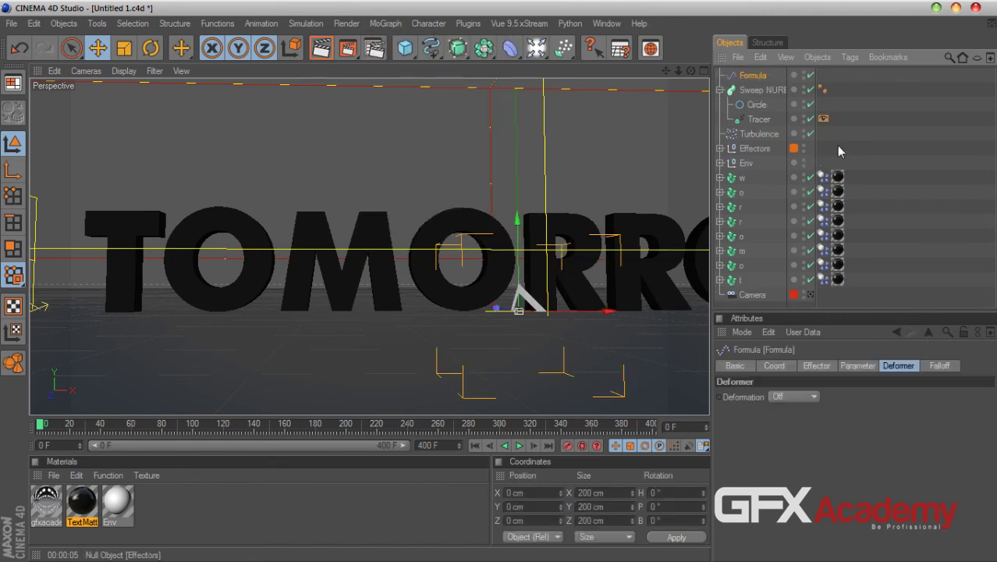
left_click_drag(761, 123, 760, 124)
left_click(800, 394)
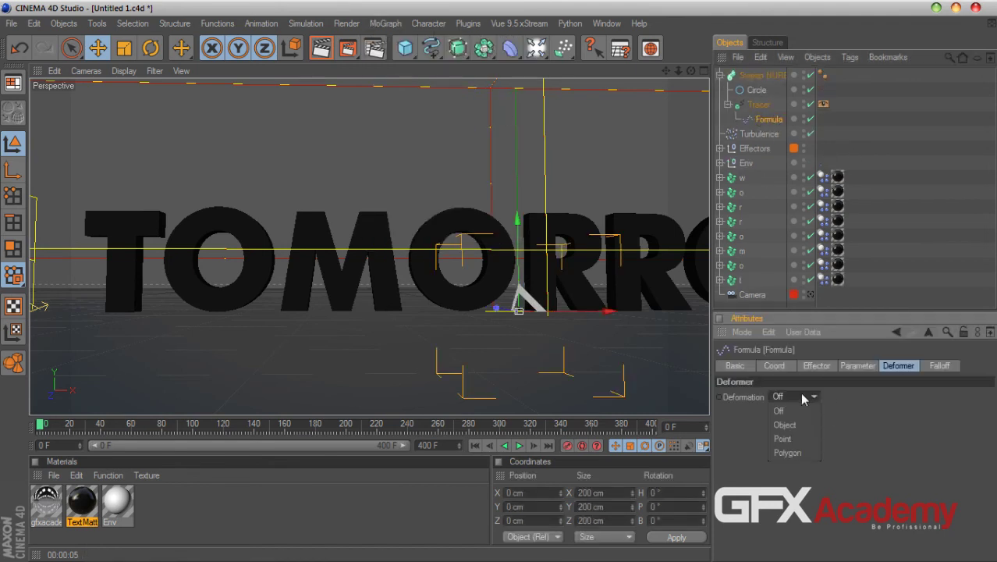
left_click(796, 425)
- Preview the animation with the Formula effector, return to frame 0, and delete the effector
left_click(518, 445)
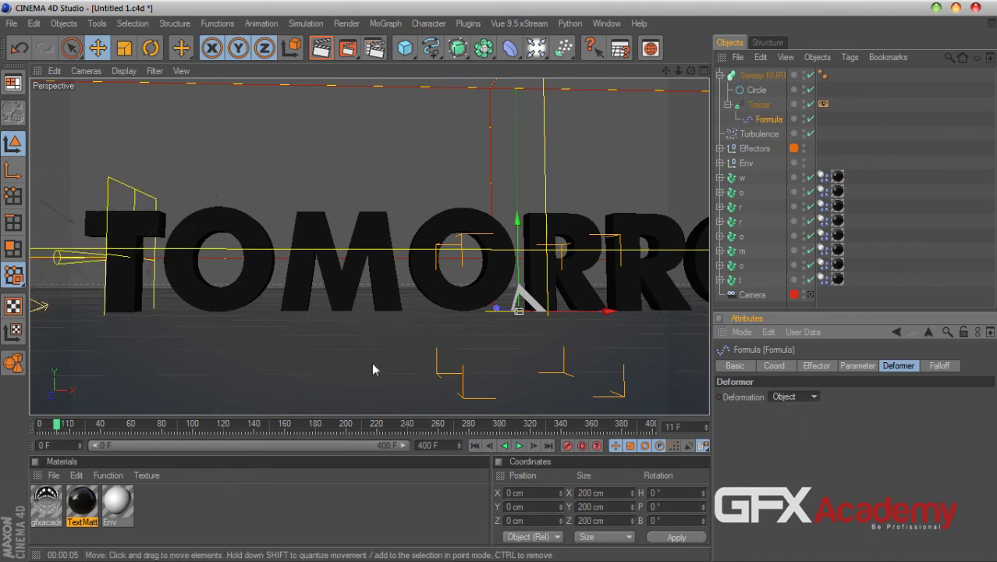
left_click(476, 447)
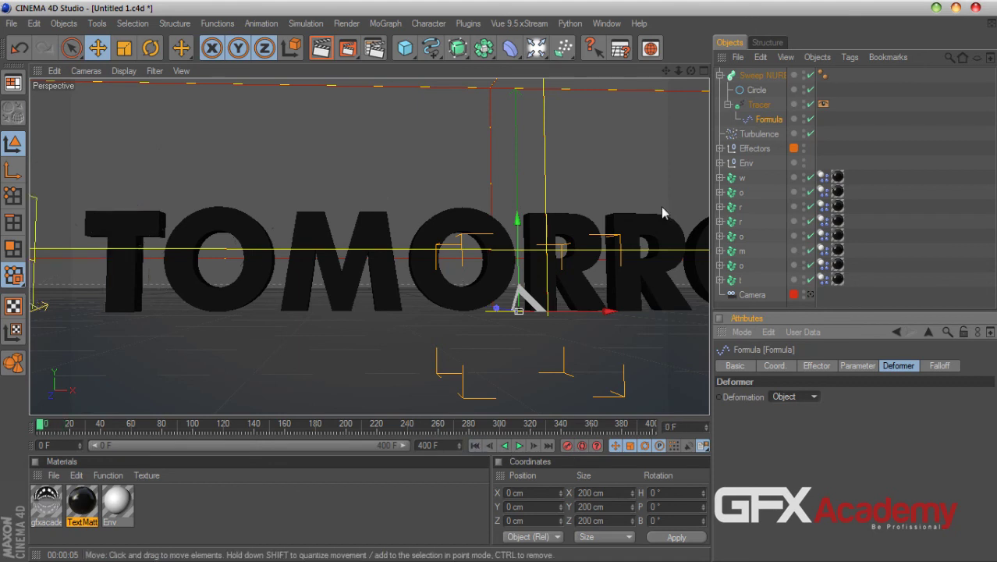
key("Delete")
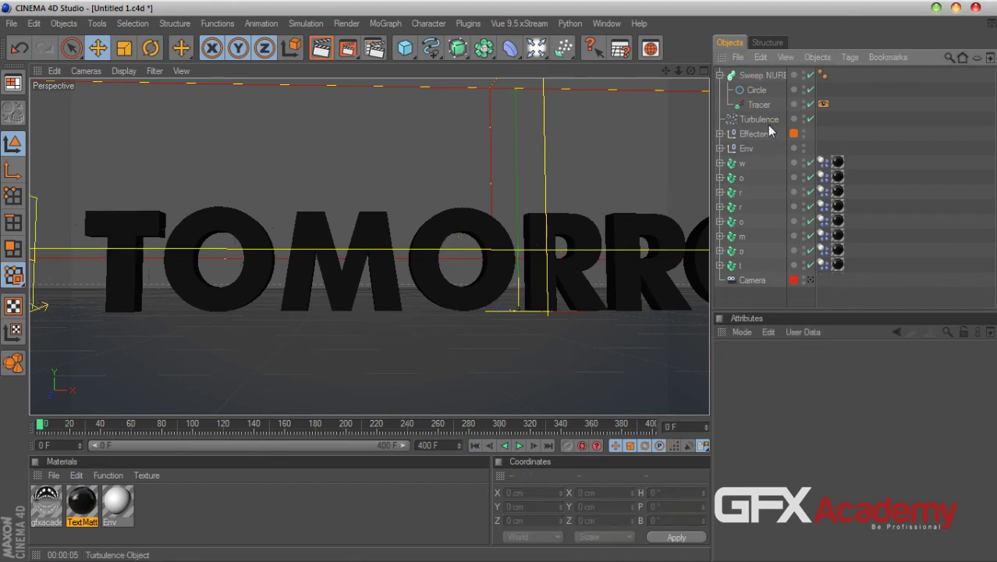
- Add a Formula deformer and nest it under the Tracer
left_click(760, 107)
left_click(509, 49)
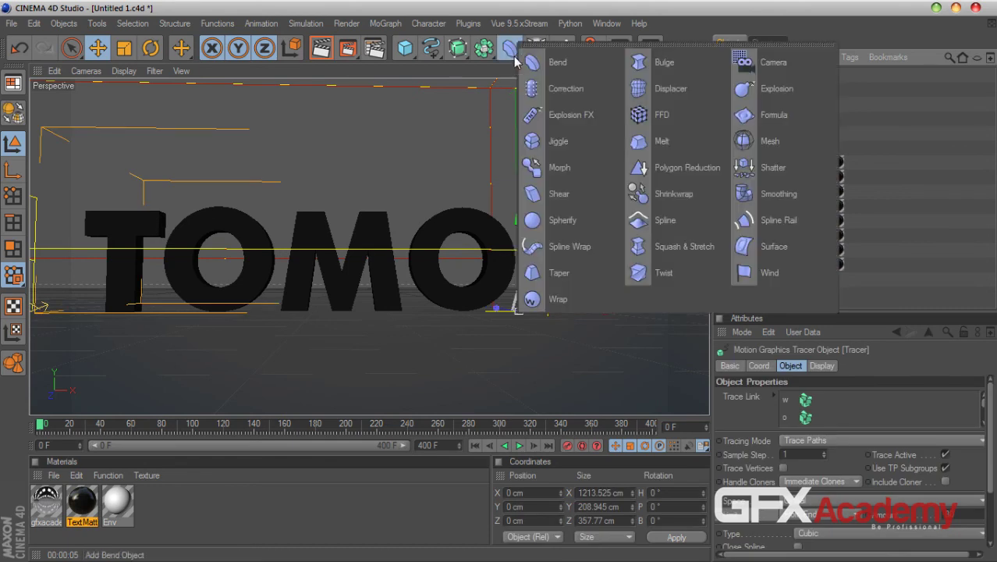
left_click(771, 115)
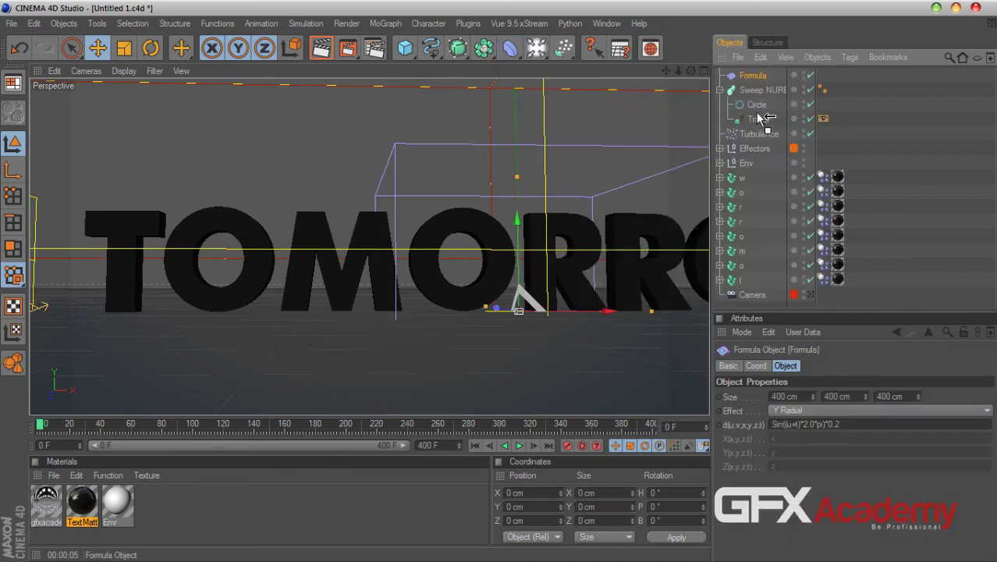
left_click_drag(759, 119, 759, 122)
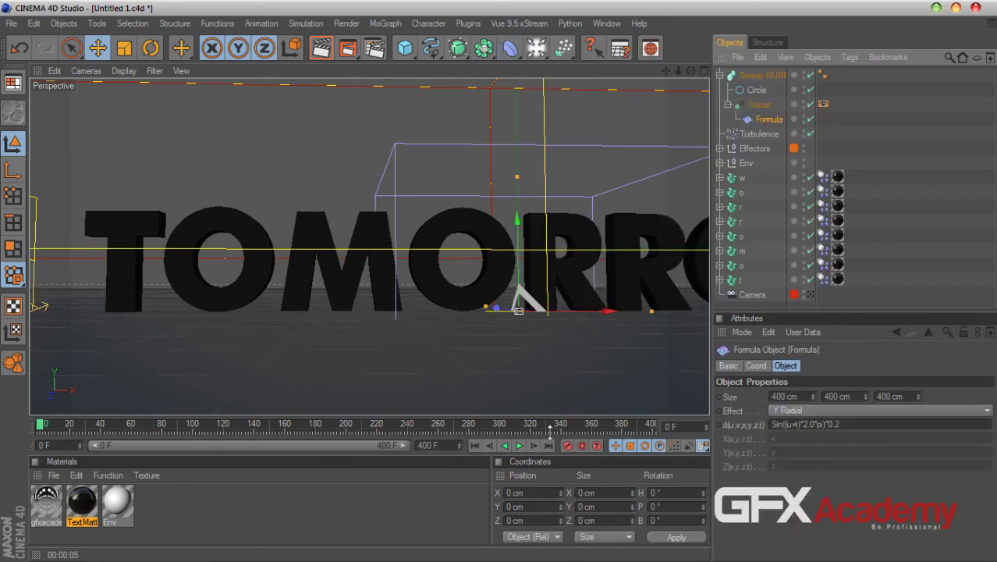
- Preview the animation with the Formula deformer, return to frame 0, and delete the deformer
left_click(518, 445)
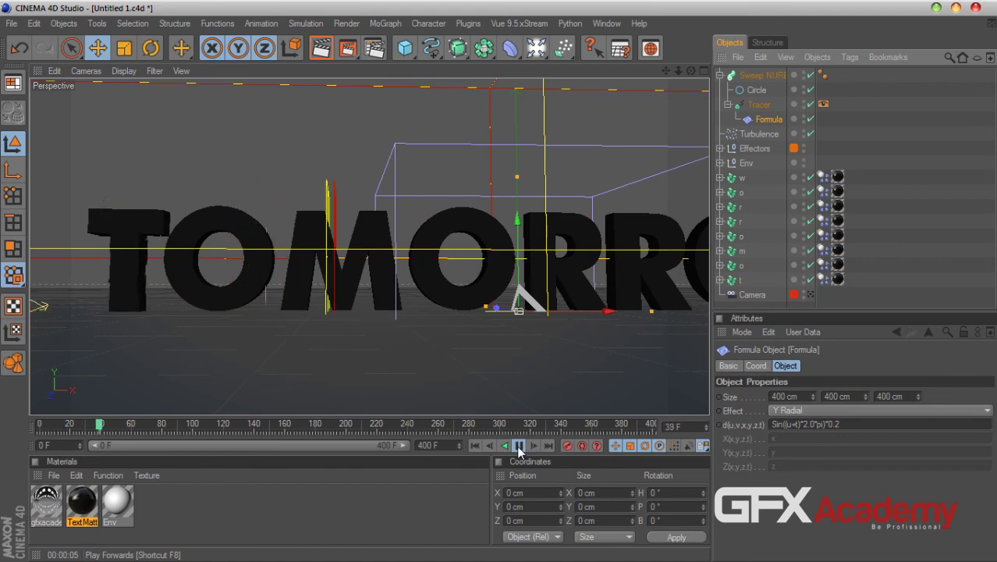
left_click(519, 445)
left_click(475, 446)
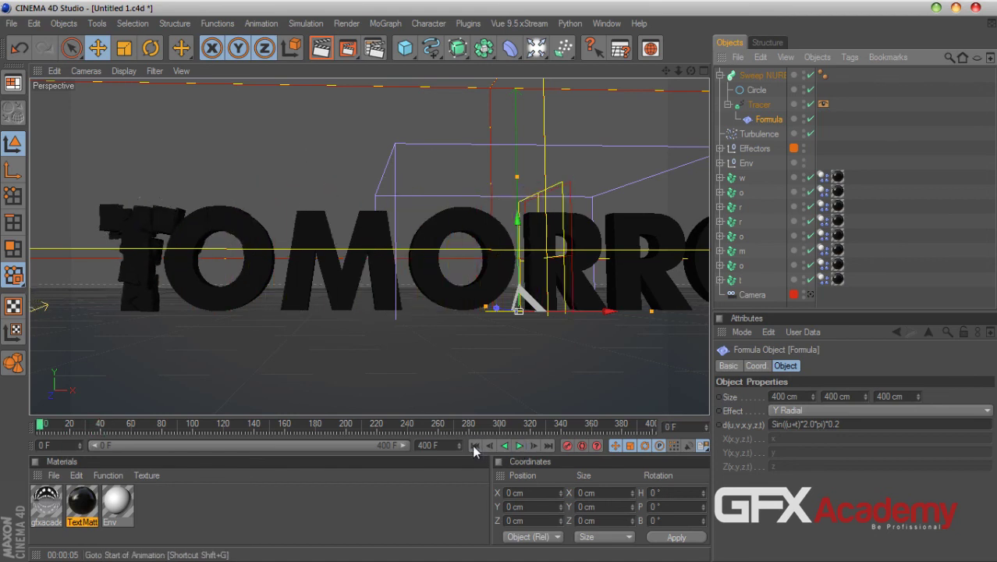
key("Delete")
- Delete the Display tag from the Tracer and replay the animation from frame 0
left_click(758, 104)
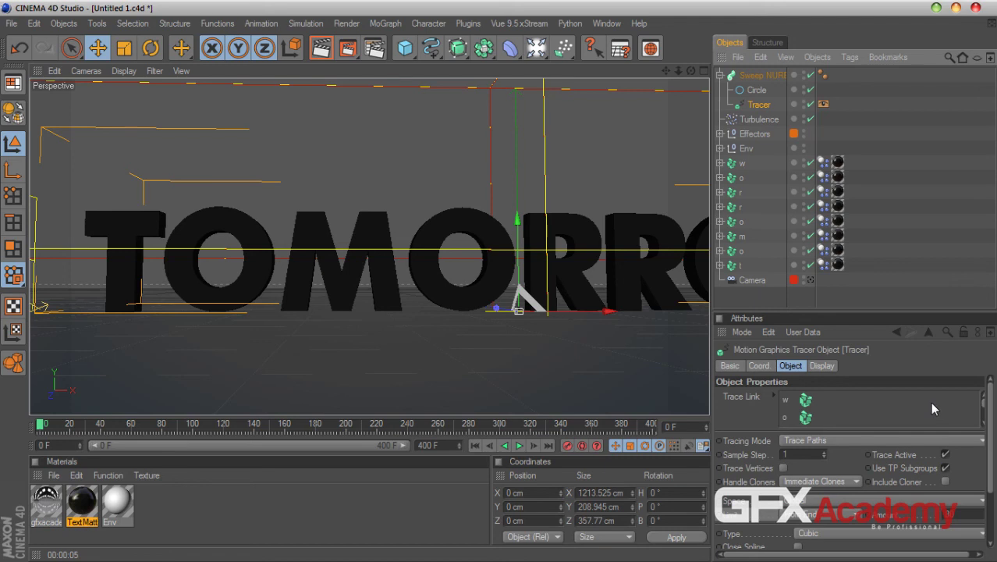
left_click(519, 445)
left_click(823, 105)
key("Delete")
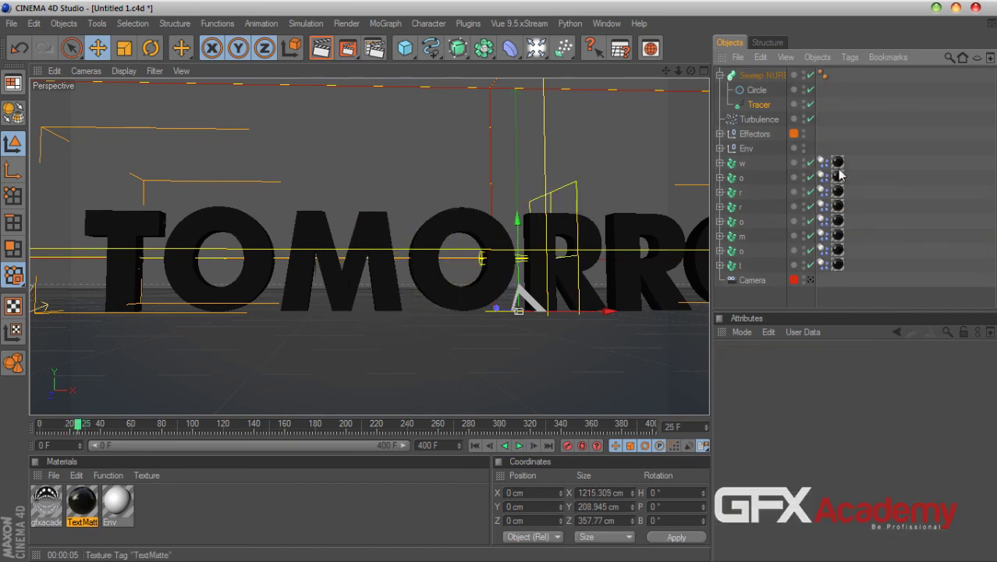
left_click(474, 445)
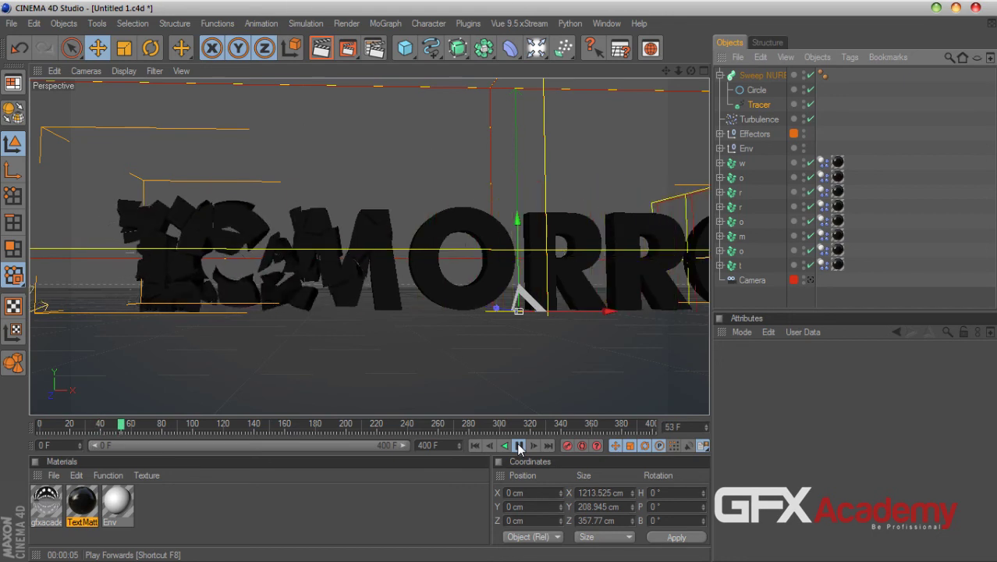
- Leave the scene camera's view and replay the animation from frame 0 to examine the whole TOMORROW text
left_click(810, 280)
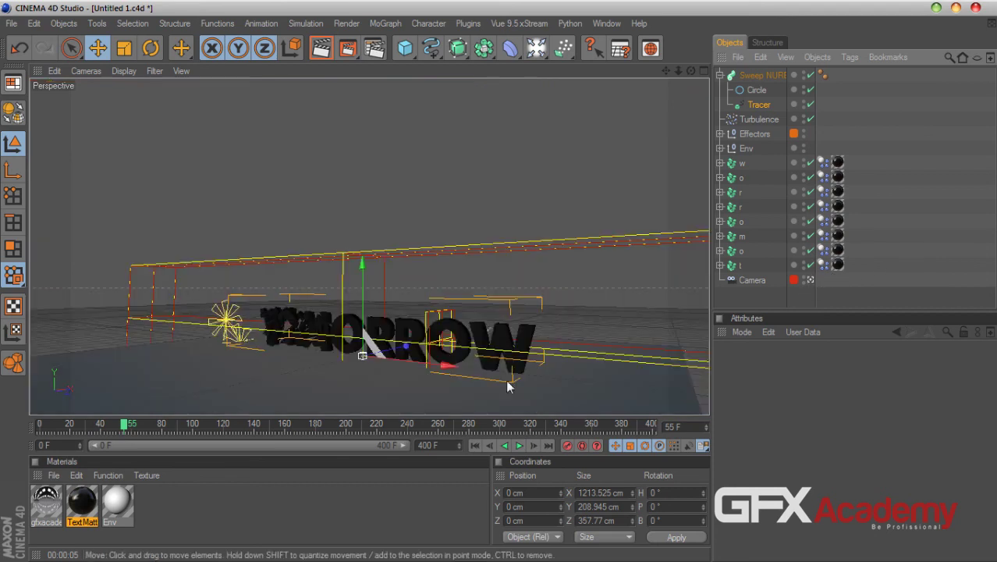
left_click(474, 445)
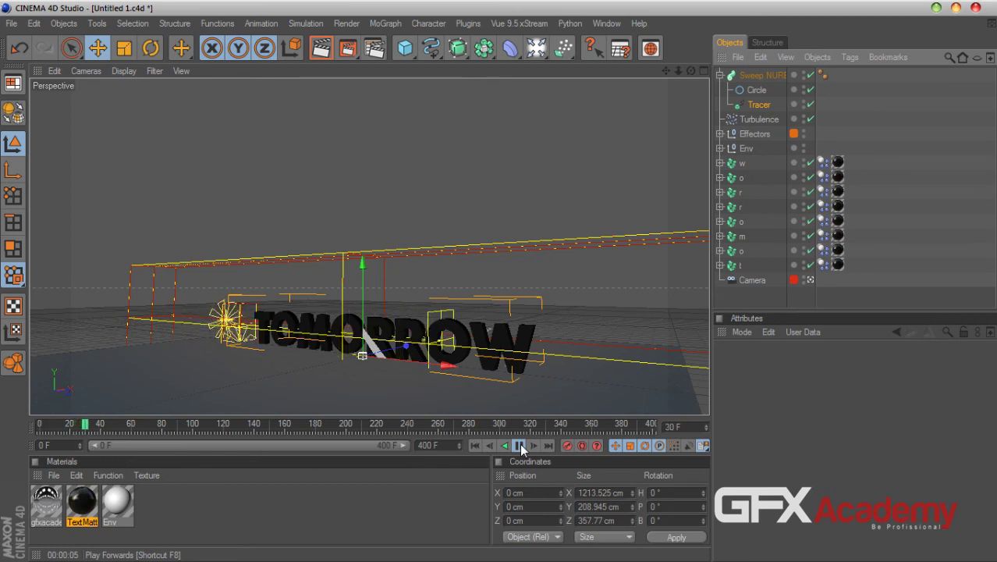
left_click(520, 445)
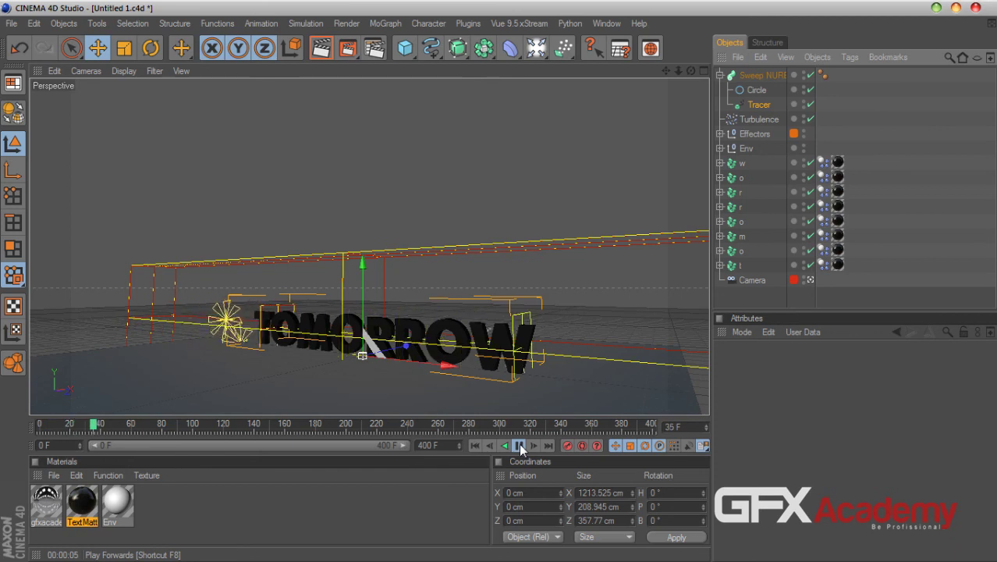
- Set the Tracer's cloner handling to Nodes Only
left_click(759, 105)
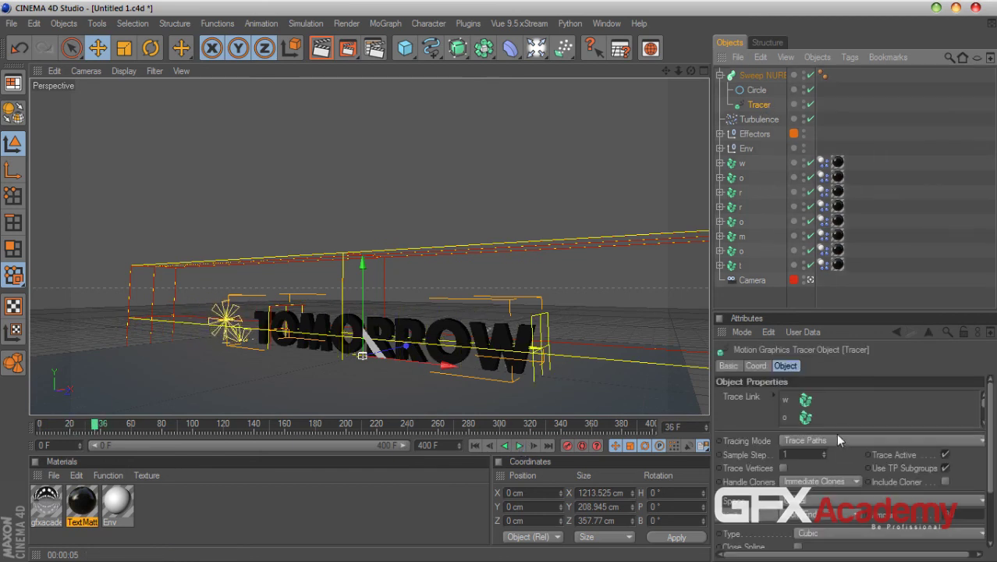
left_click(830, 481)
left_click(819, 494)
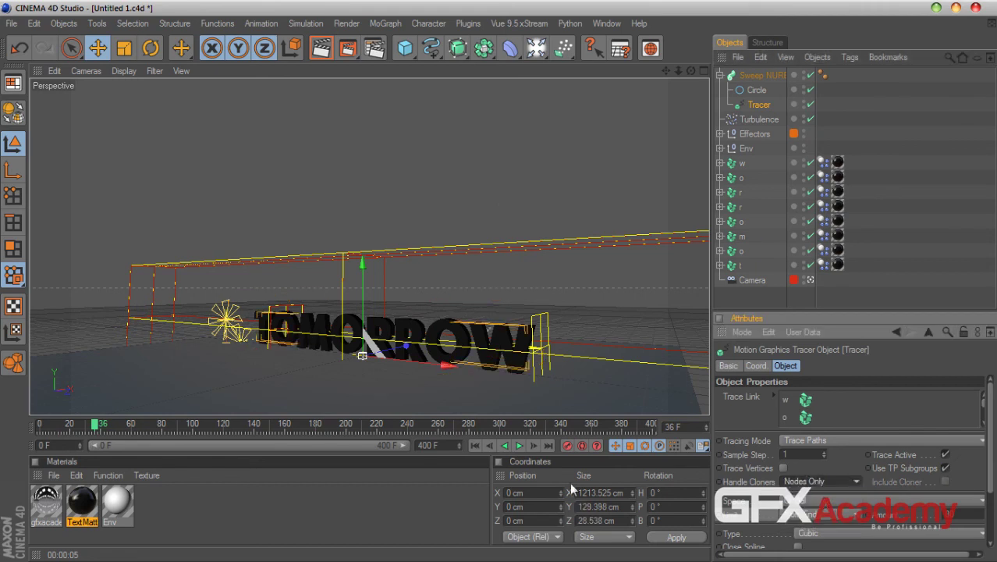
- Replay the animation from frame 0 and render the view at frame 36 to check the trails
left_click(476, 446)
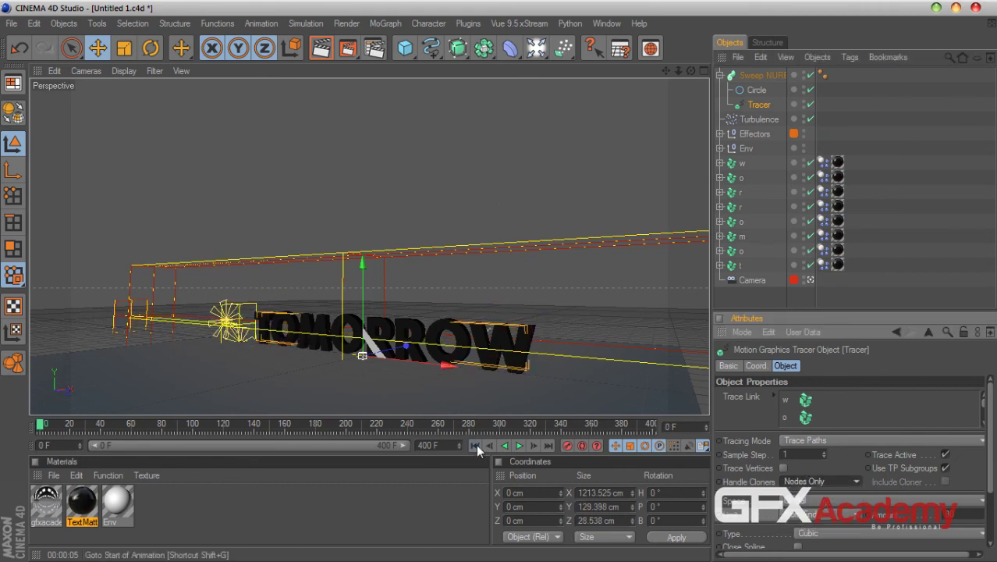
left_click(519, 446)
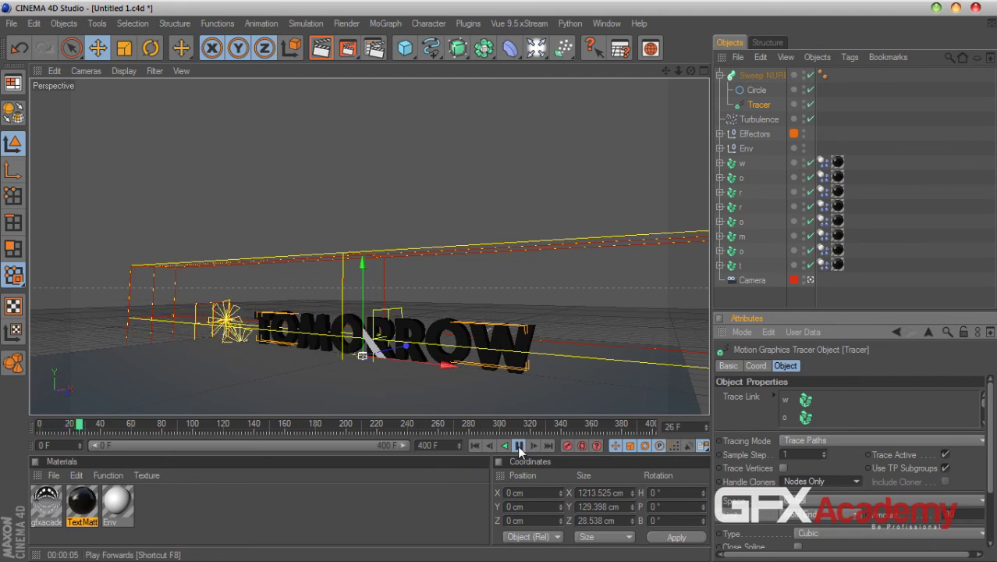
left_click(517, 445)
left_click(320, 48)
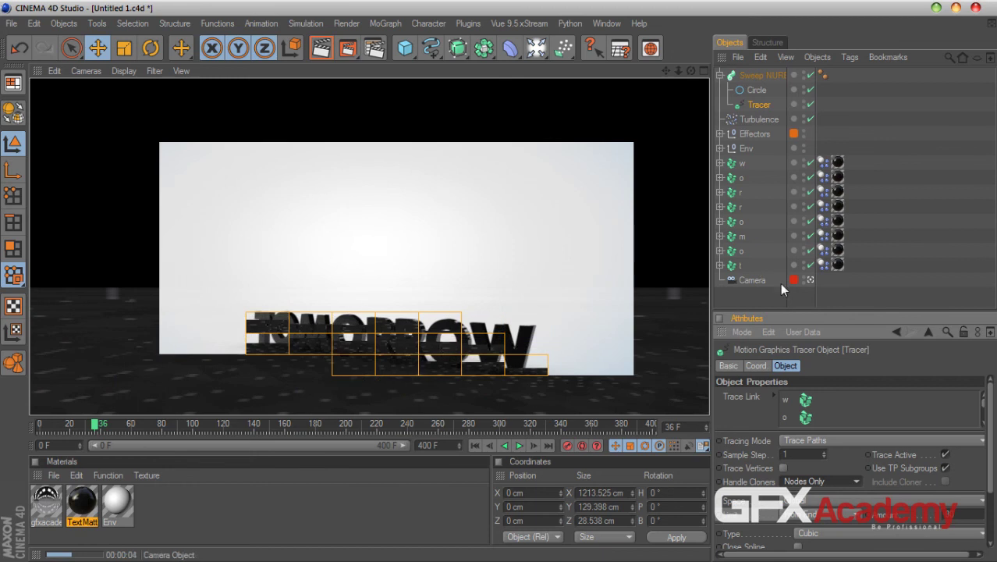
- Switch back to the scene camera's view and play the animation on to frame 44
left_click(810, 279)
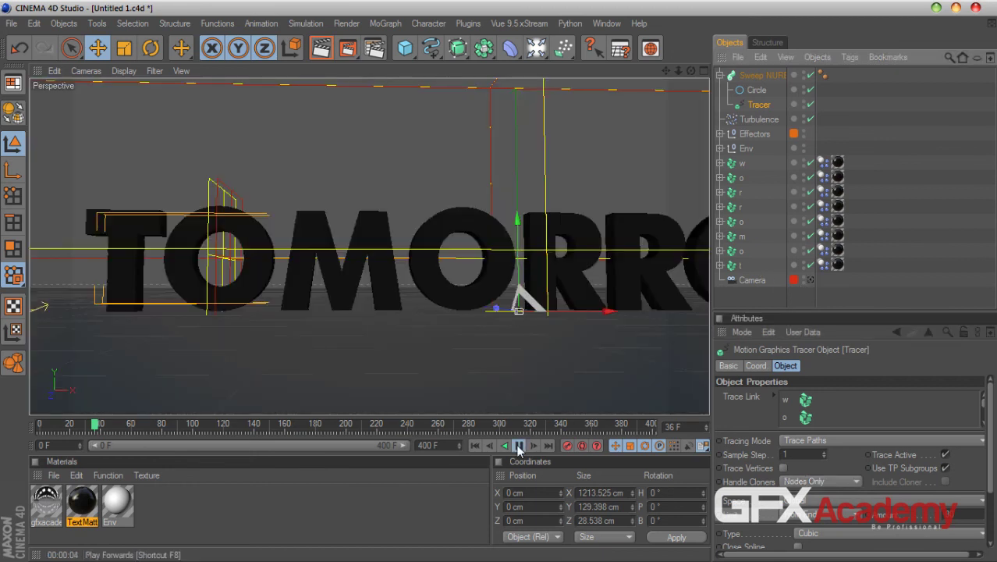
left_click(519, 445)
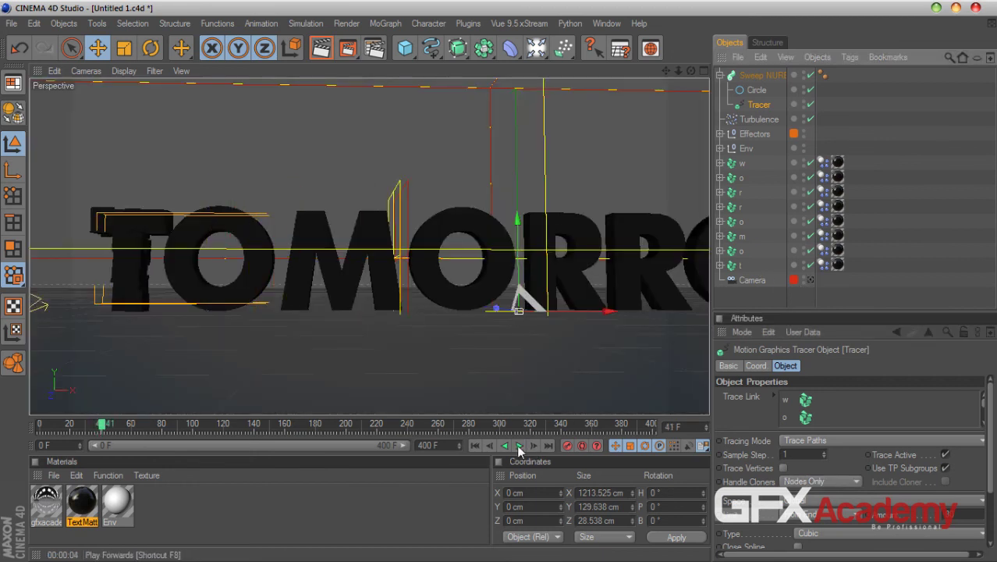
left_click(519, 445)
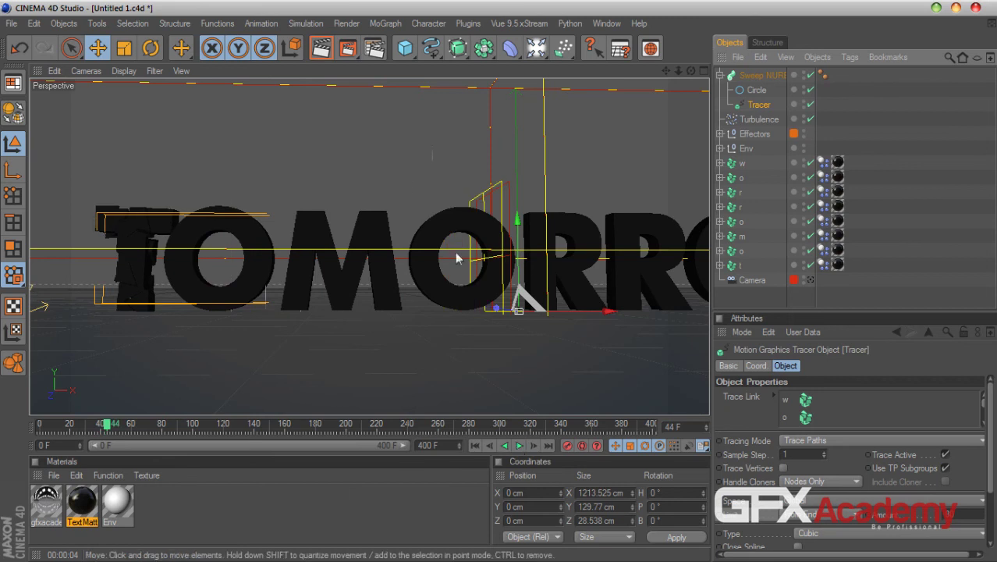
- Switch the camera view to show the whole TOMORROW text, render it at frame 44, and return to the close-up view
left_click(810, 280)
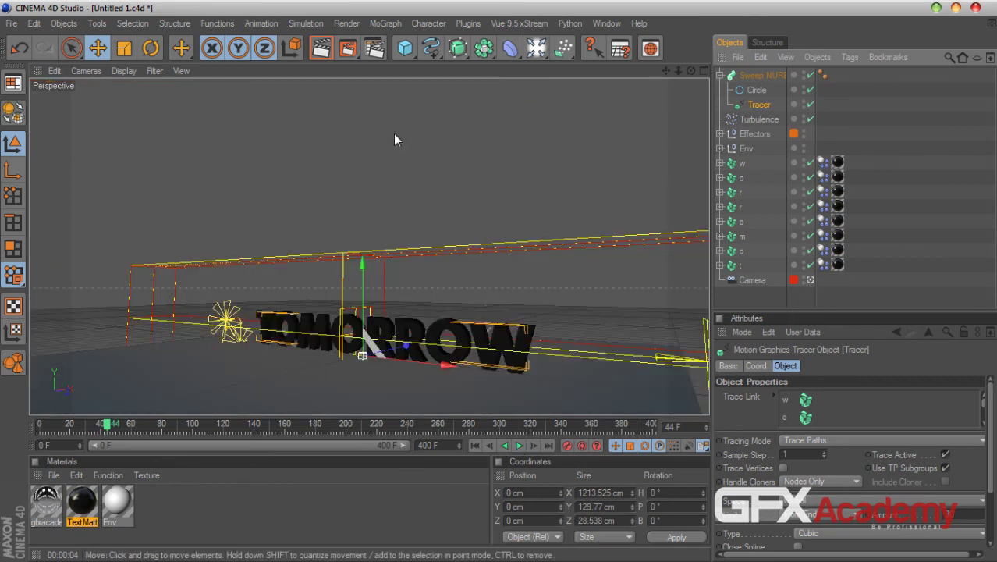
left_click(320, 49)
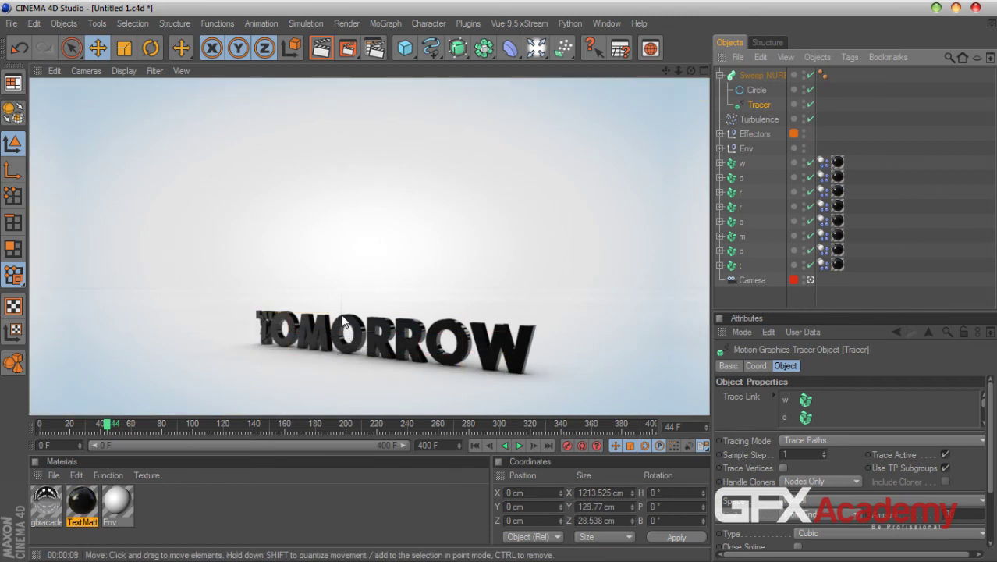
left_click(809, 279)
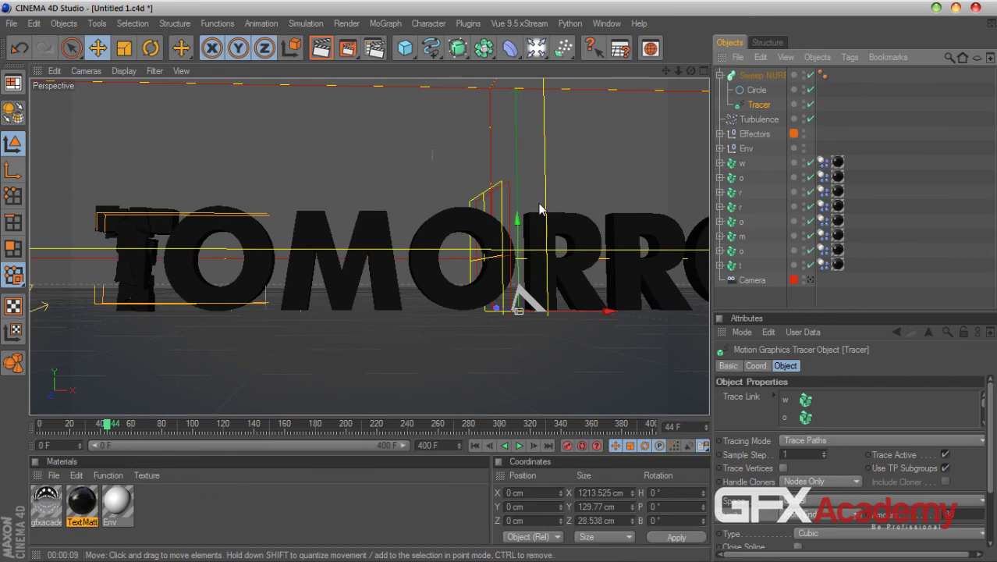
- Set the Tracer's intermediate points to None
scroll(656, 161, "up", 10)
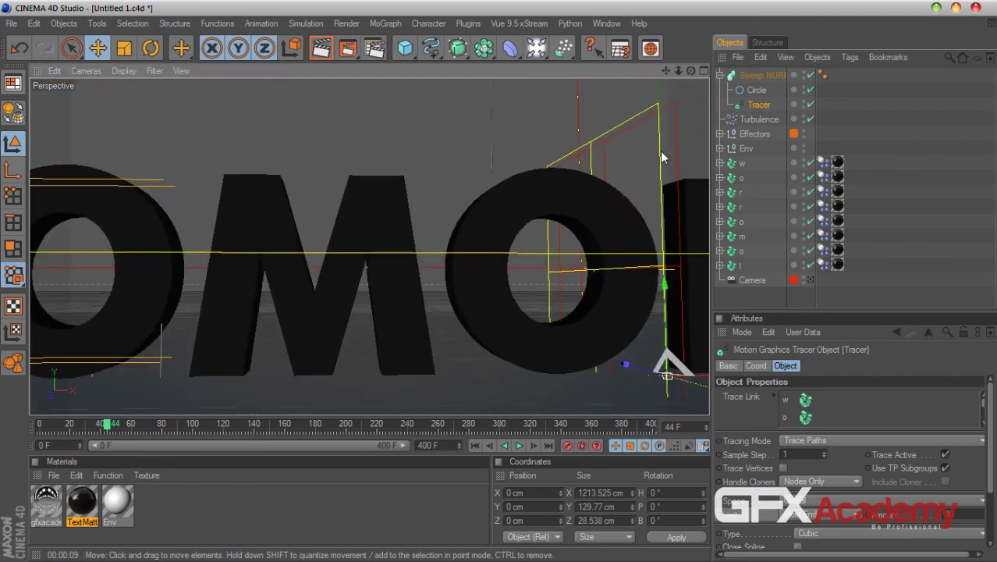
left_click_drag(691, 71, 677, 106)
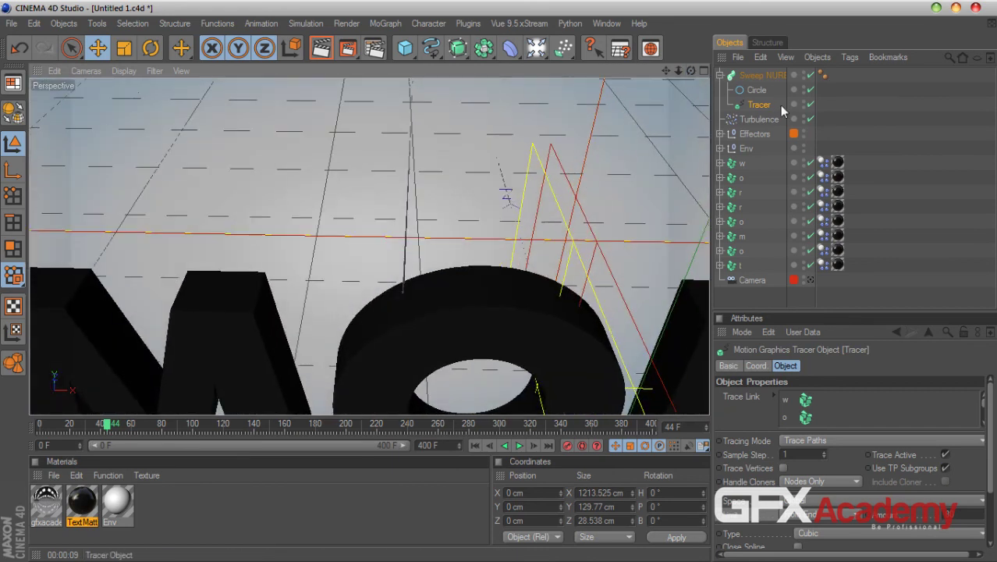
scroll(859, 484, "down", 2)
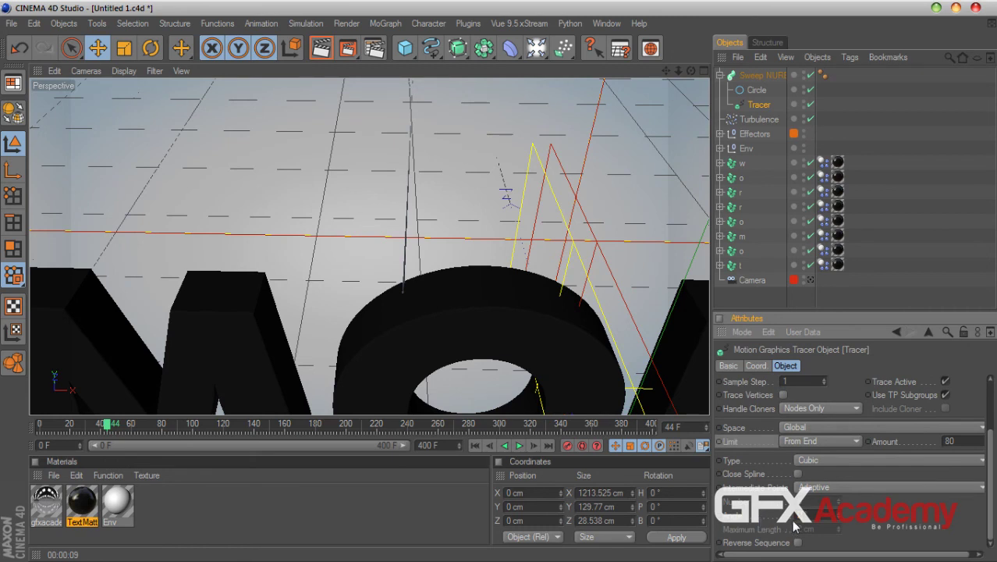
left_click(833, 489)
left_click(826, 413)
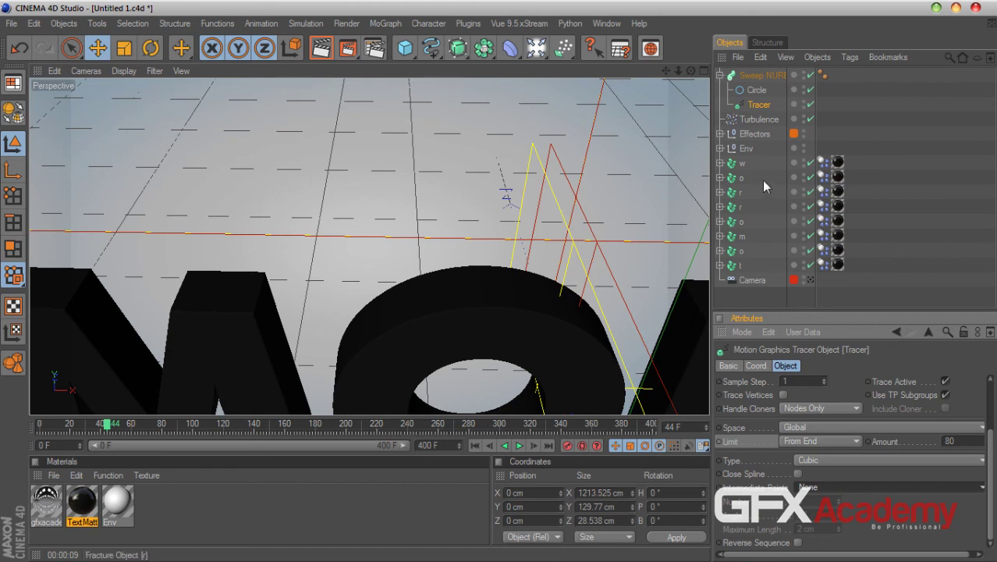
- Replay the animation from frame 0 to frame 75 to examine the trails behind the fragments
scroll(584, 252, "down", 5)
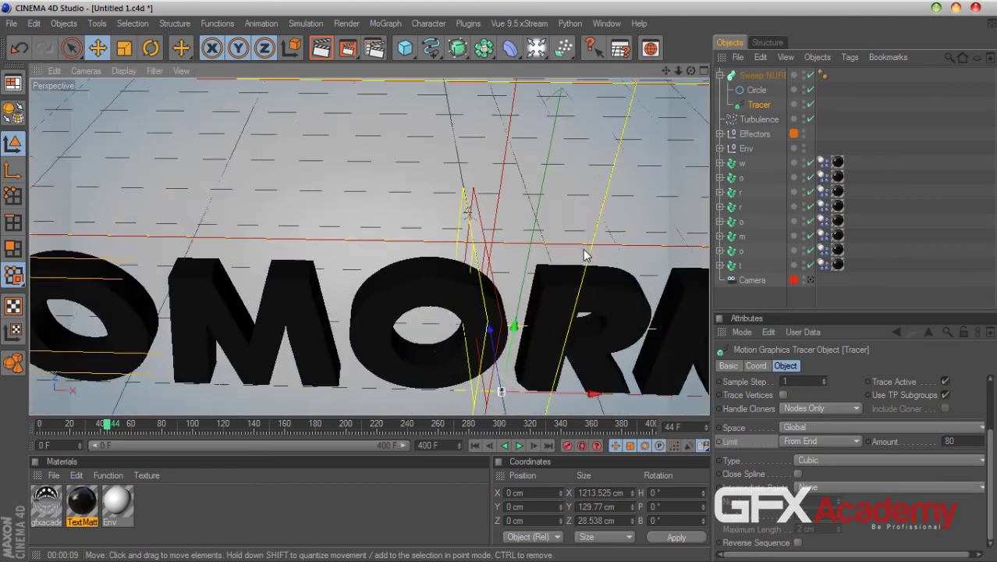
left_click(475, 446)
left_click(519, 445)
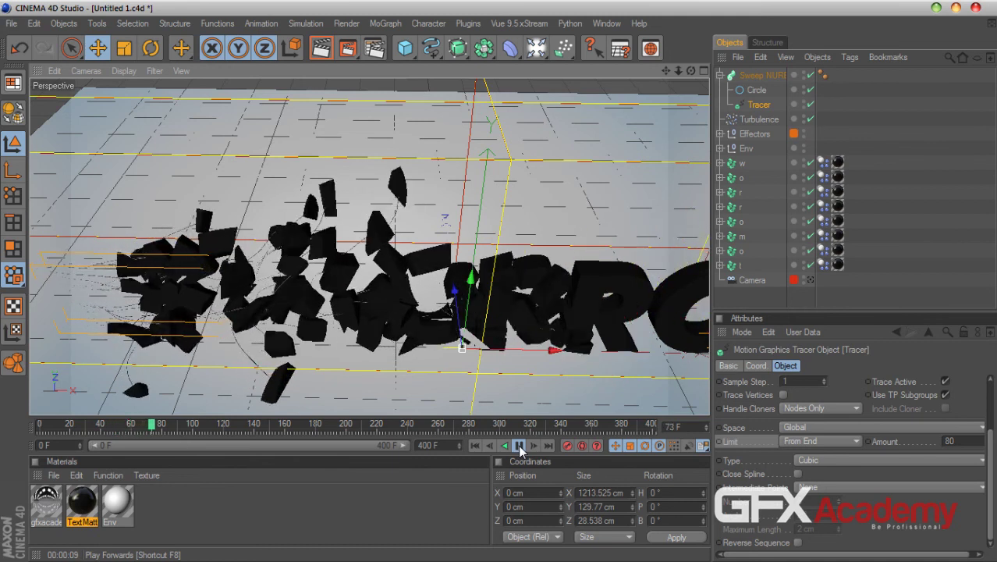
left_click(519, 446)
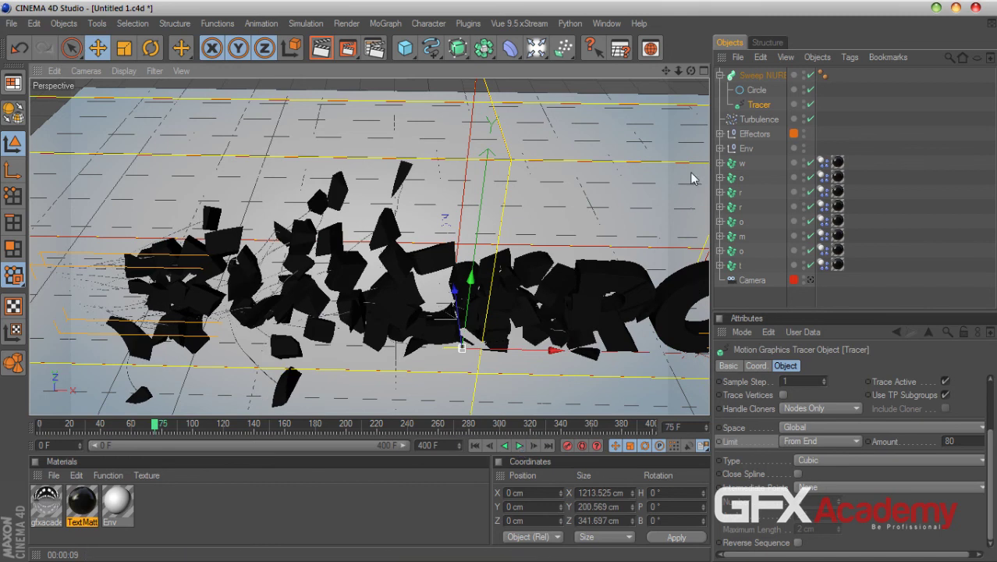
- Add a Random effector as a child of the Tracer and set its deformation to Point
left_click(385, 23)
mouse_move(406, 45)
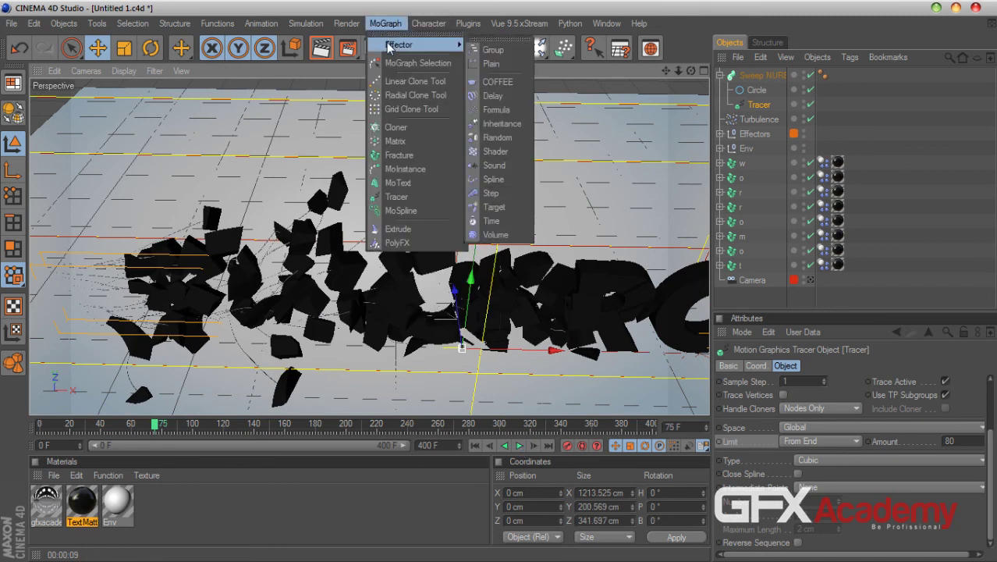
left_click(499, 139)
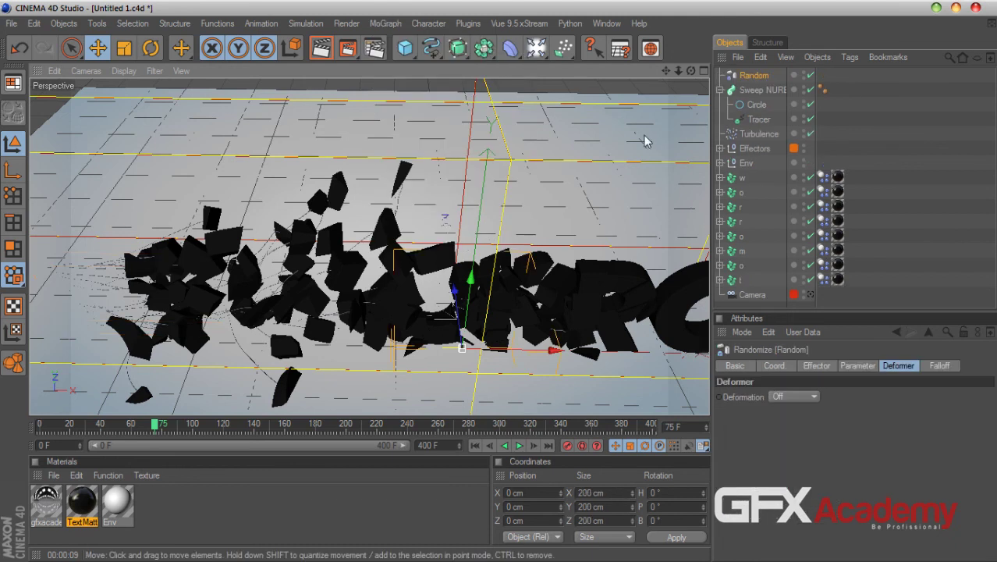
left_click_drag(750, 118, 750, 121)
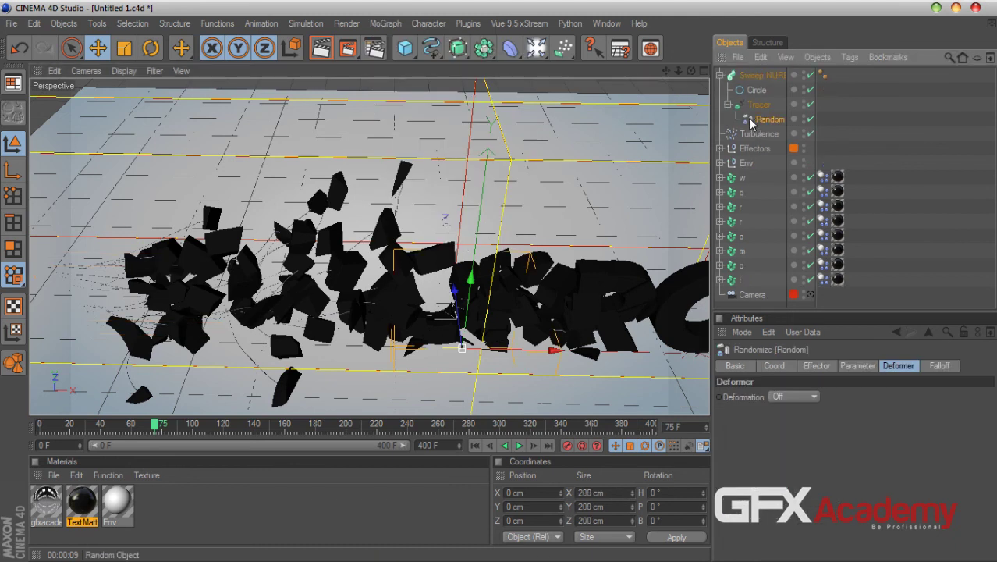
left_click(813, 398)
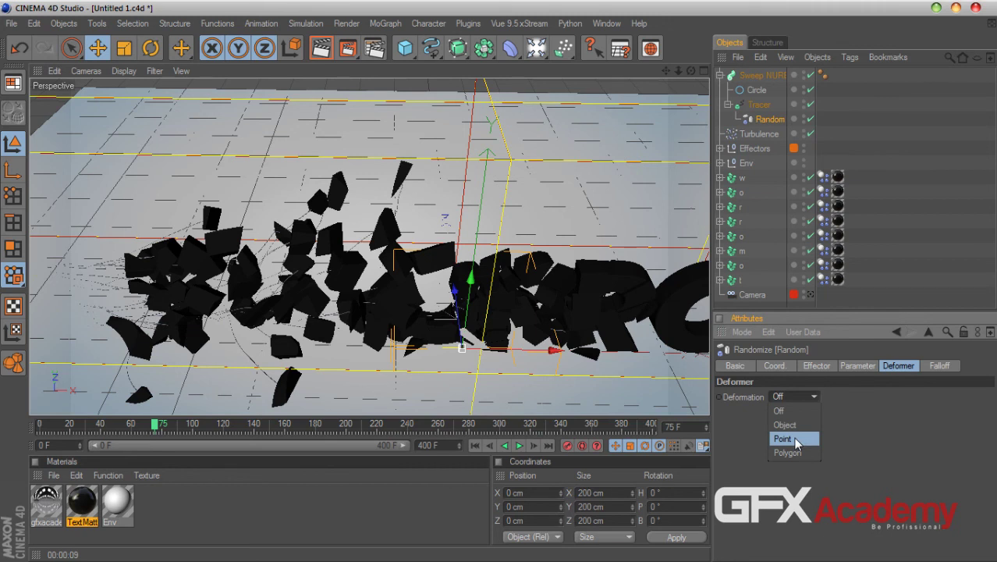
left_click(795, 440)
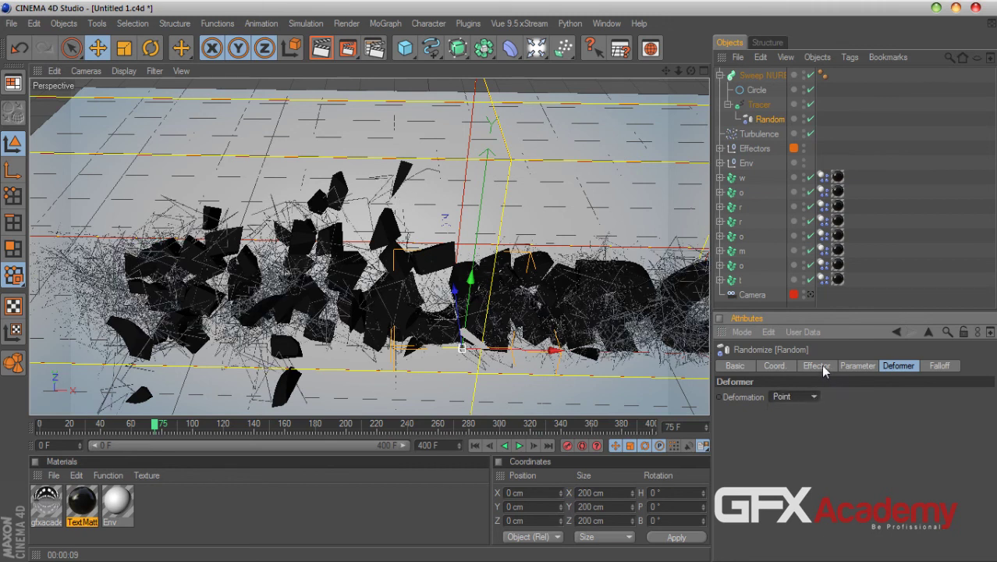
- Set the Random effector's random mode to Noise and adjust its noise parameters
left_click(818, 366)
left_click(802, 443)
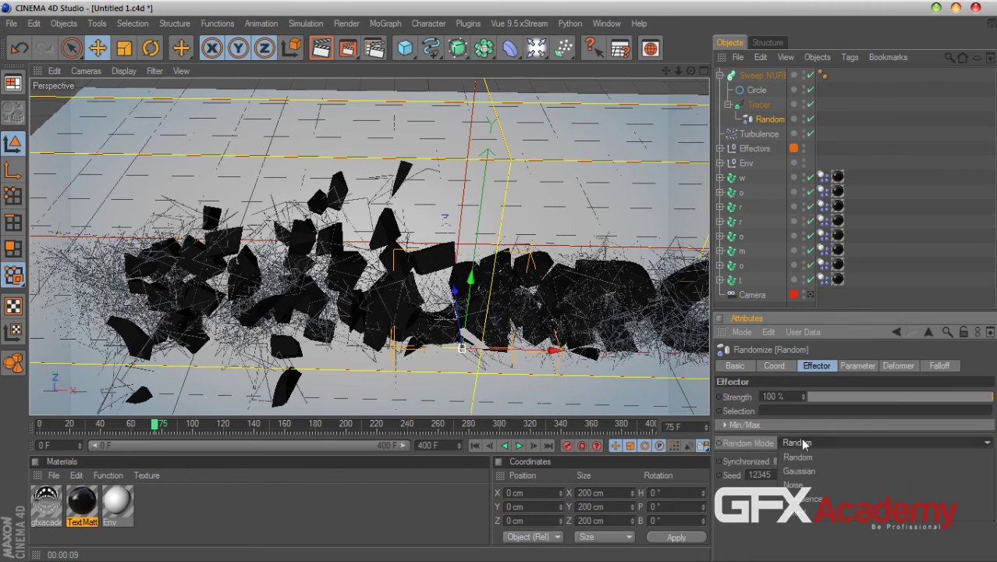
left_click(795, 485)
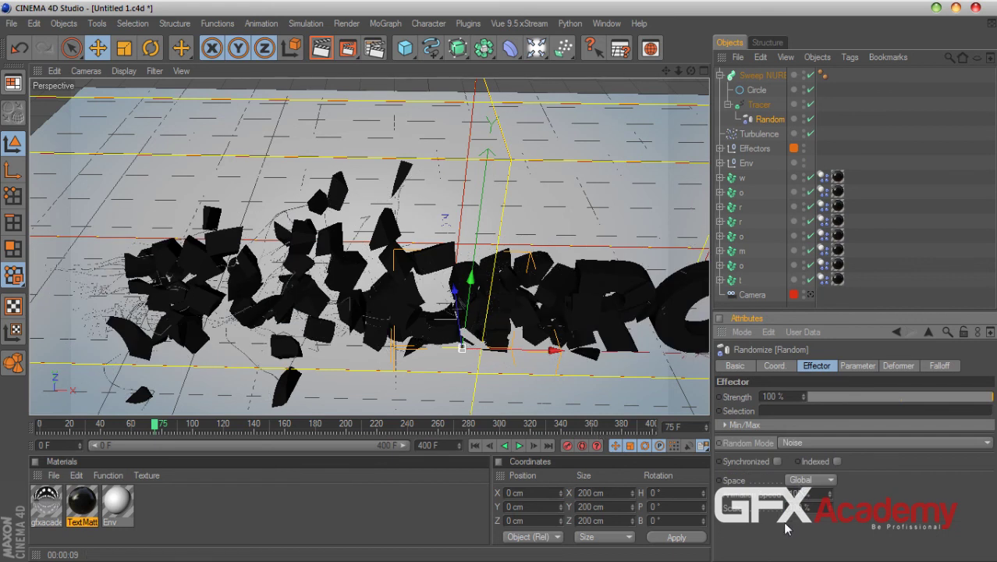
left_click(799, 494)
type("1")
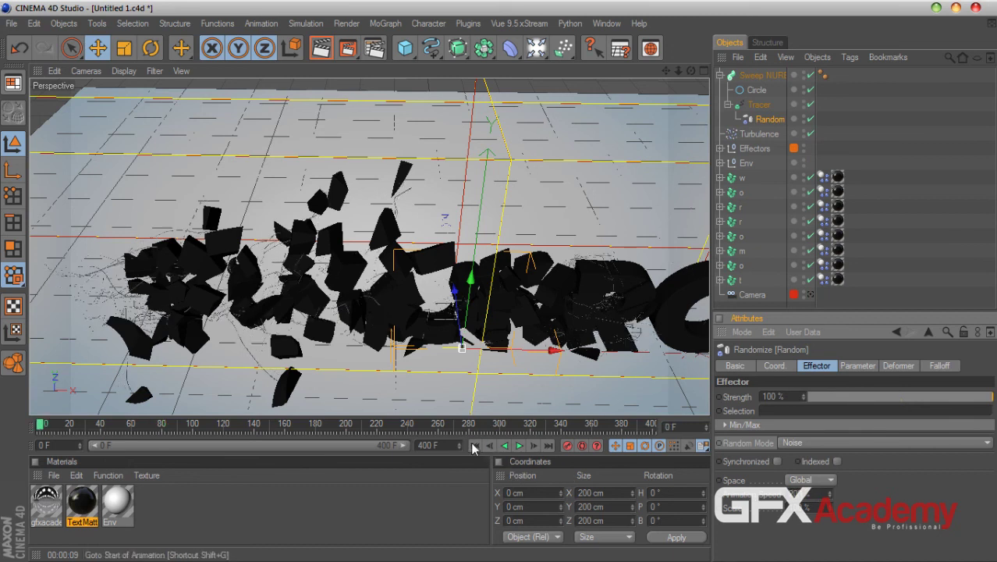
- Replay the animation from frame 0 to frame 110 to check the noisy trails, and return to the start
key("shift+f")
left_click(520, 446)
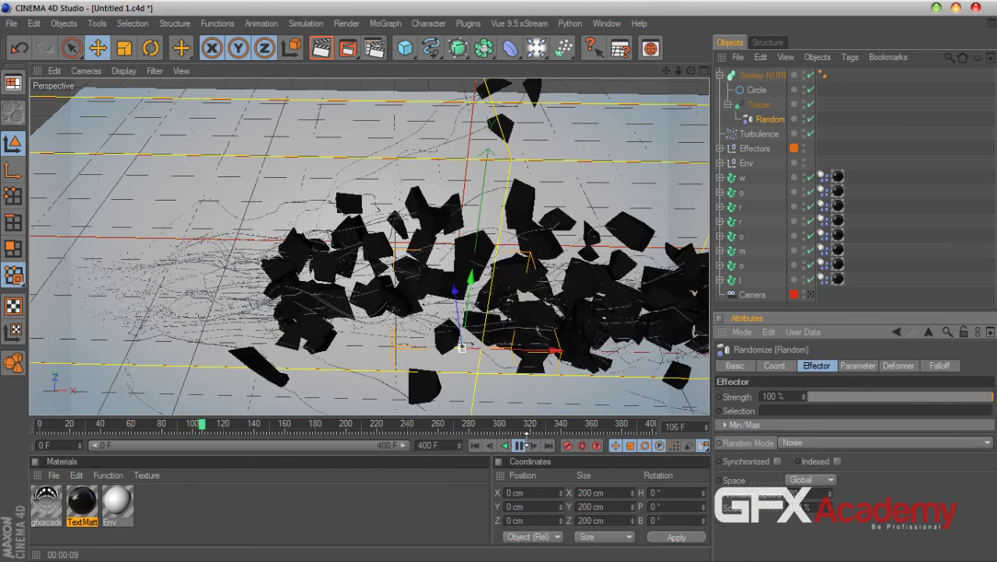
left_click(506, 446)
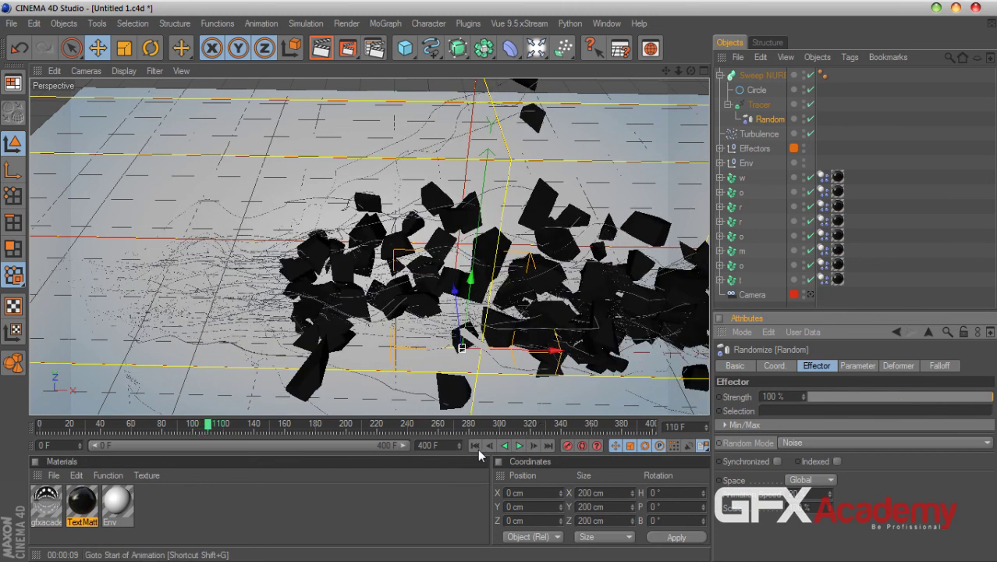
left_click(475, 446)
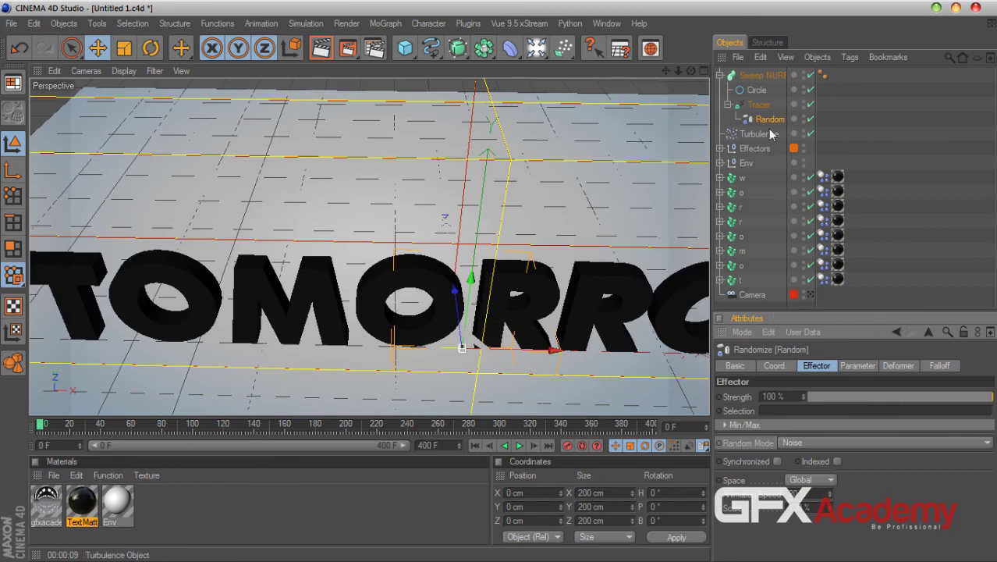
- Set the Tracer's intermediate points to Subdivided
left_click(761, 106)
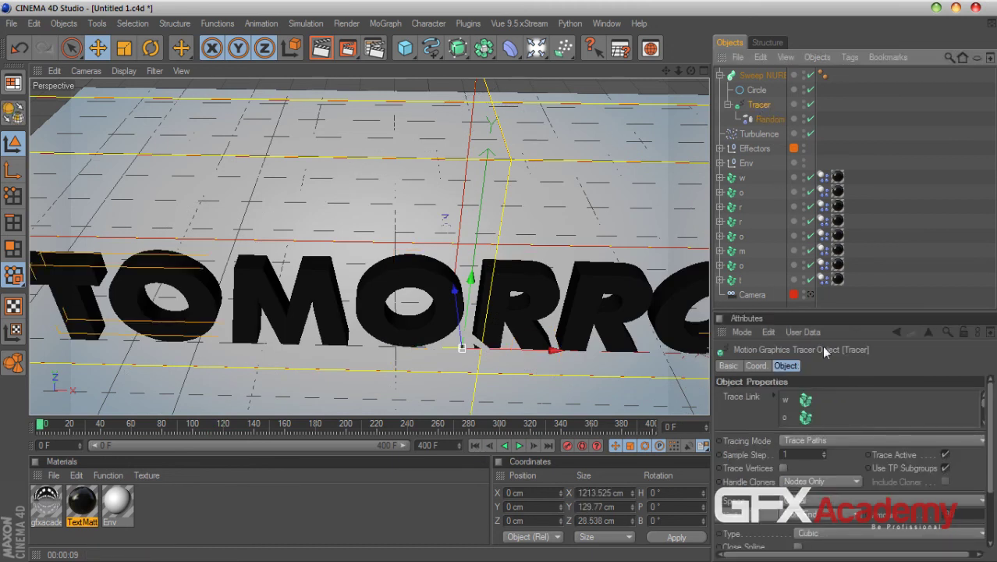
left_click_drag(811, 312, 810, 189)
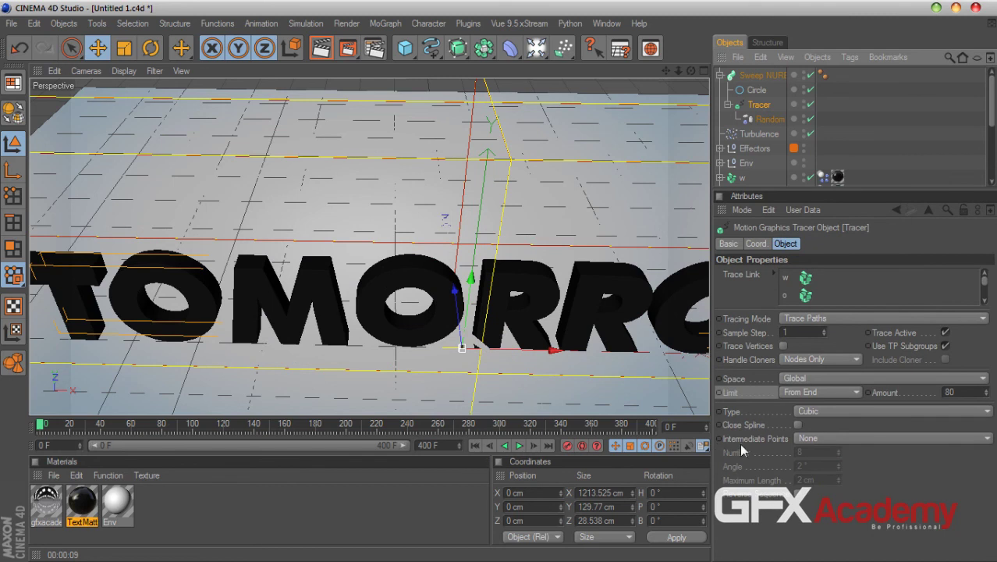
left_click(808, 438)
left_click(819, 520)
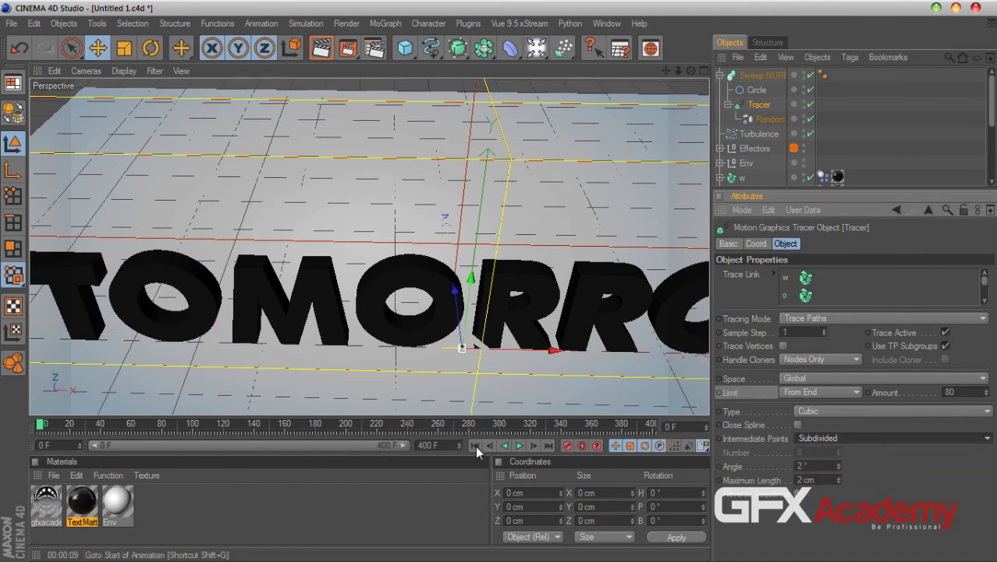
- Play the animation to frame 29 and set the Tracer's subdivision angle to 5° and maximum length to 7 cm
left_click(519, 446)
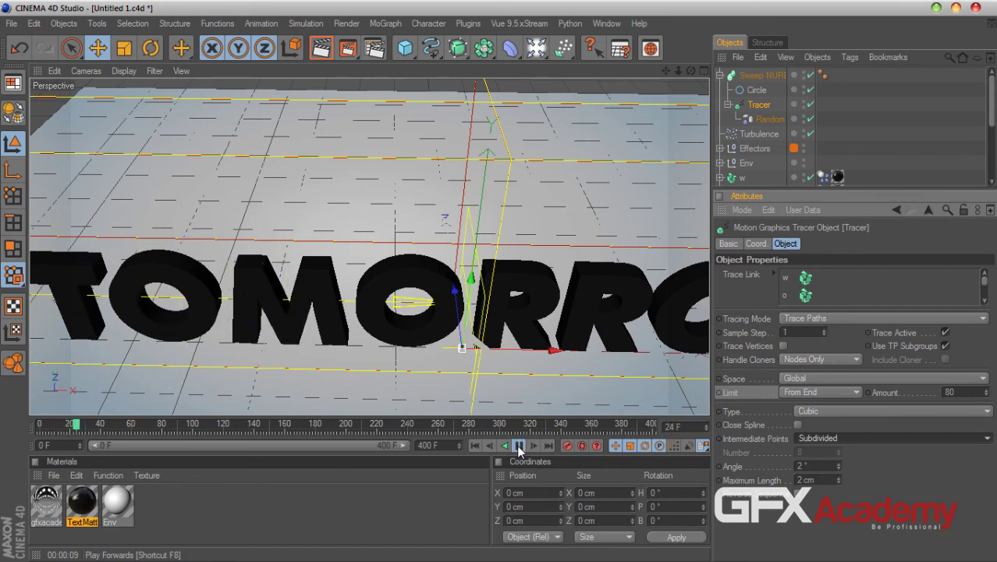
left_click(519, 446)
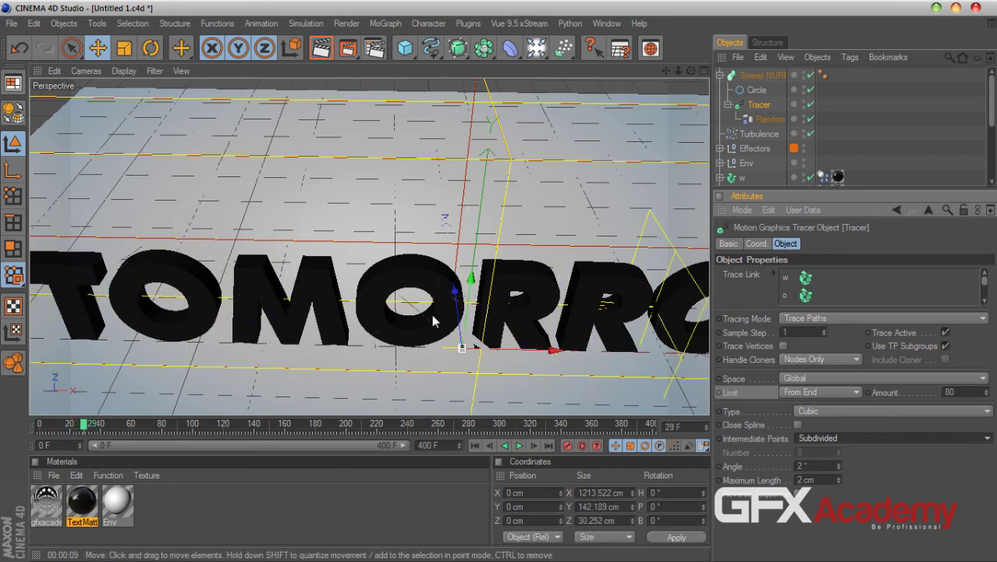
left_click(837, 478)
left_click_drag(837, 478, 838, 467)
- Try the Natural and None intermediate point settings on the Tracer
left_click(831, 439)
left_click(821, 462)
left_click(832, 439)
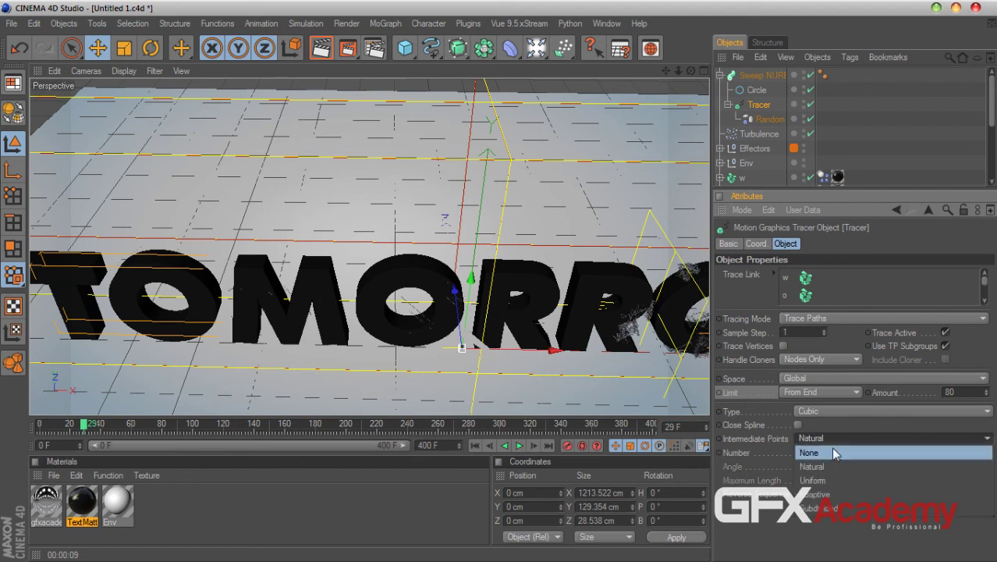
left_click(830, 448)
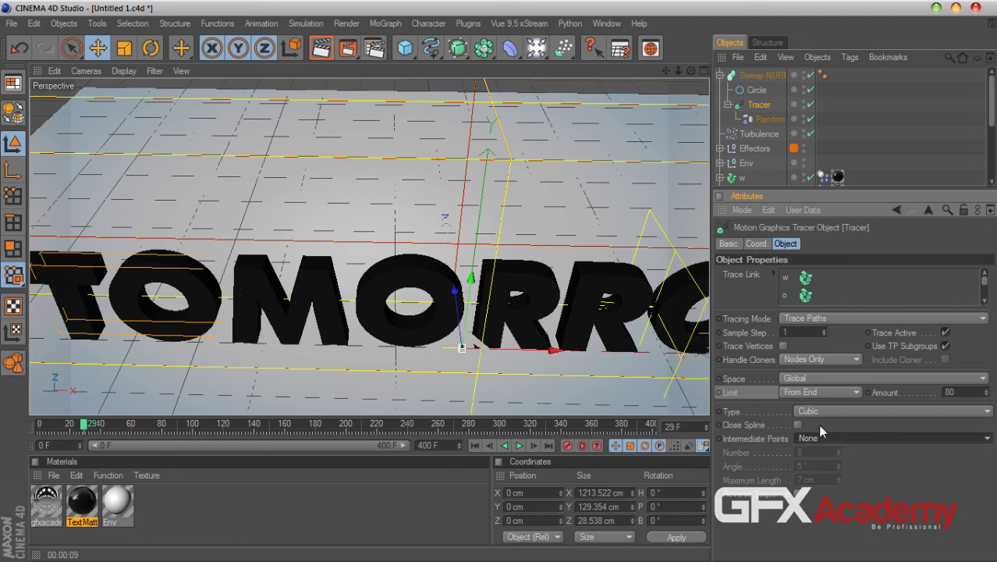
- Set the Tracer's intermediate points to Uniform and render the view at frame 29
left_click(830, 437)
left_click(829, 482)
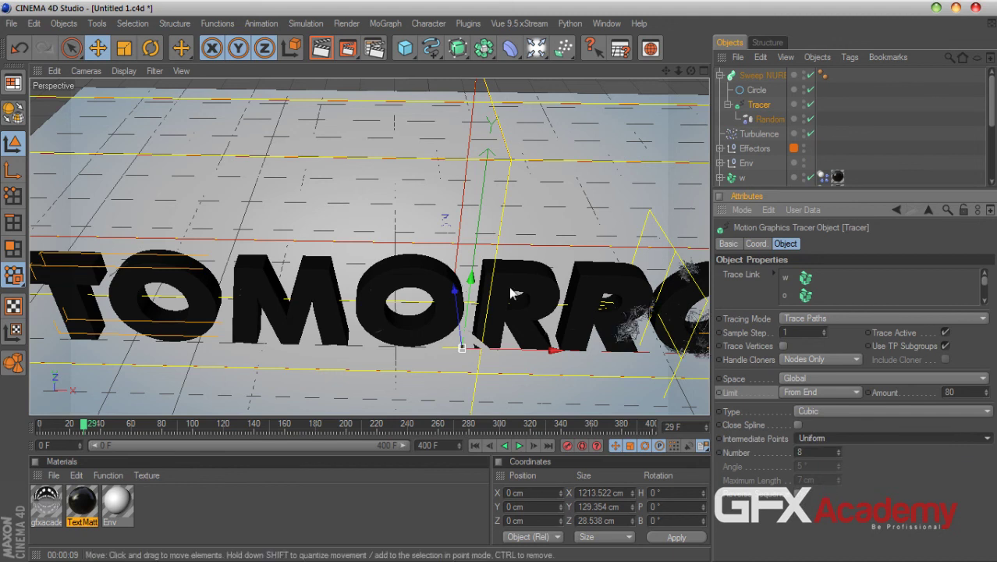
left_click(322, 49)
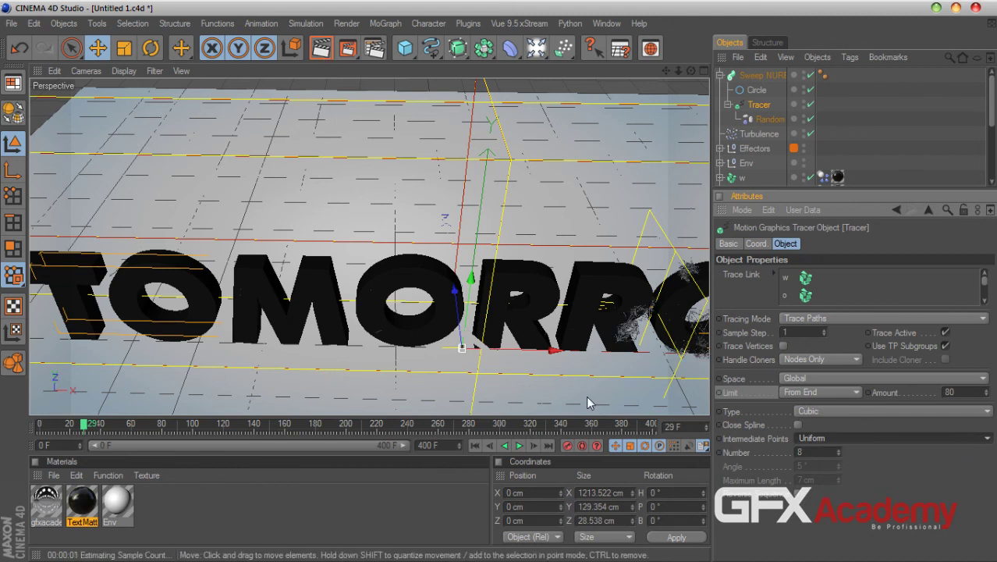